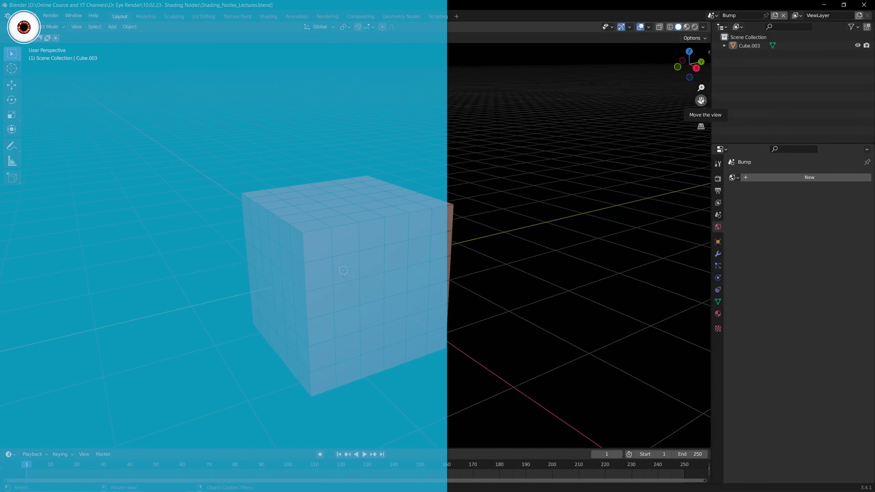
Select the cube and switch to the Shading workspace
{"action": "left_click", "coordinate": [333, 207]}
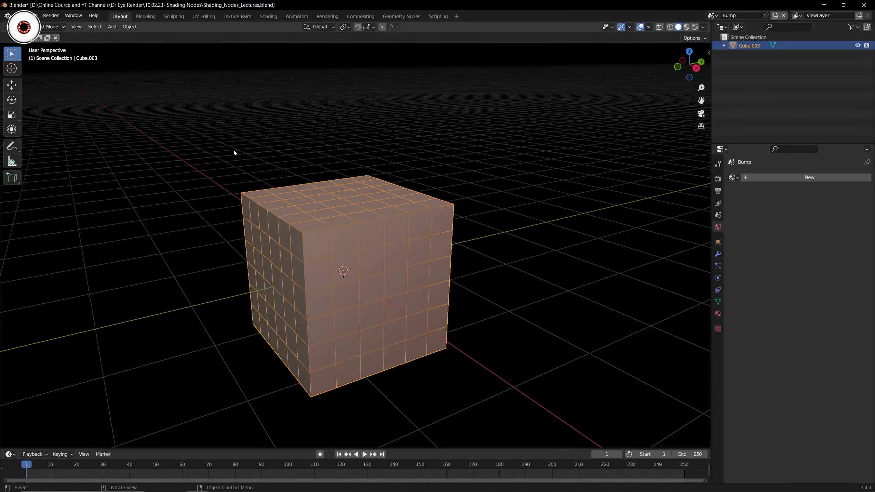
{"action": "left_click_drag", "start_coordinate": [195, 137], "coordinate": [515, 370]}
{"action": "left_click", "coordinate": [480, 268]}
{"action": "left_click", "coordinate": [365, 233]}
{"action": "left_click", "coordinate": [269, 17]}
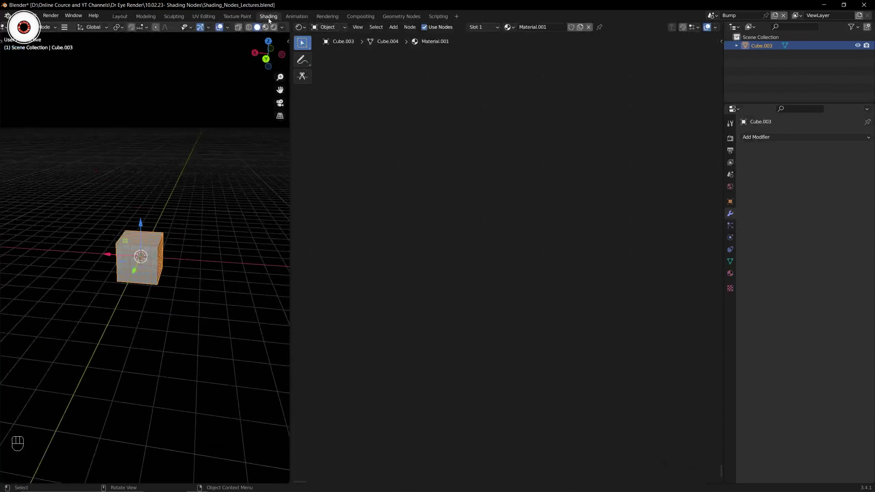
Switch the 3D viewport to rendered shading and reselect the cube
{"action": "left_click", "coordinate": [182, 224]}
{"action": "scroll", "coordinate": [181, 224], "scroll_direction": "up", "scroll_amount": 4}
{"action": "middle_click_drag", "start_coordinate": [182, 224], "coordinate": [156, 219]}
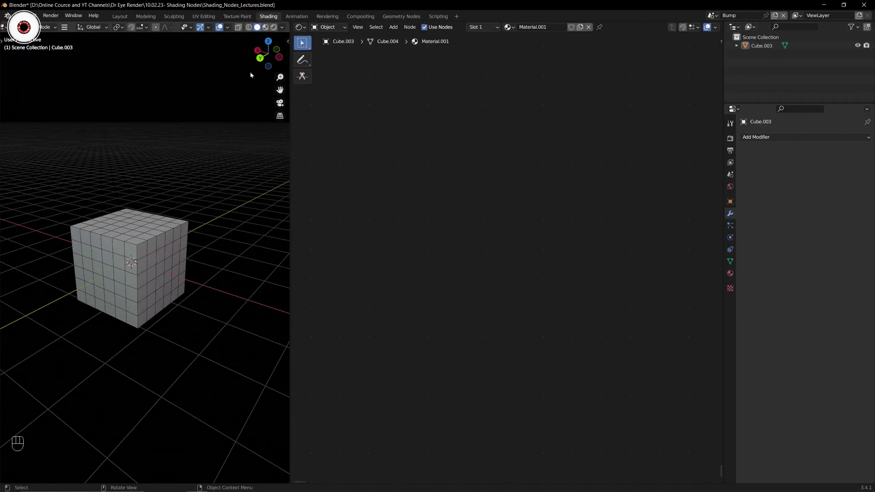
{"action": "left_click", "coordinate": [274, 28]}
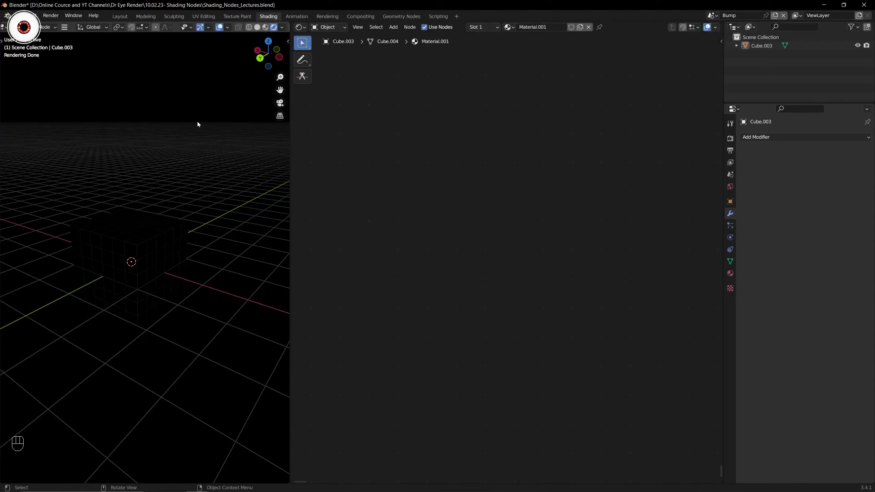
{"action": "left_click", "coordinate": [141, 230]}
{"action": "key", "text": "alt+a"}
{"action": "middle_click_drag", "start_coordinate": [154, 217], "coordinate": [149, 197]}
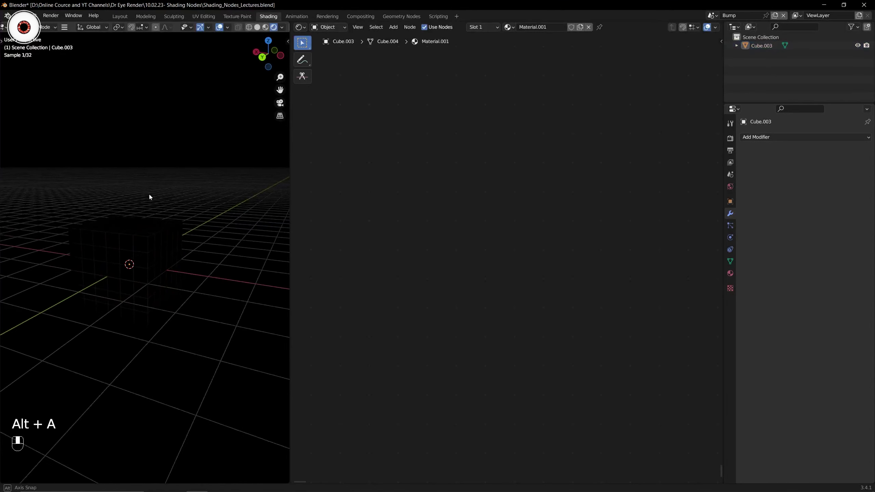
{"action": "left_click", "coordinate": [170, 265]}
{"action": "middle_click_drag", "start_coordinate": [179, 221], "coordinate": [171, 229]}
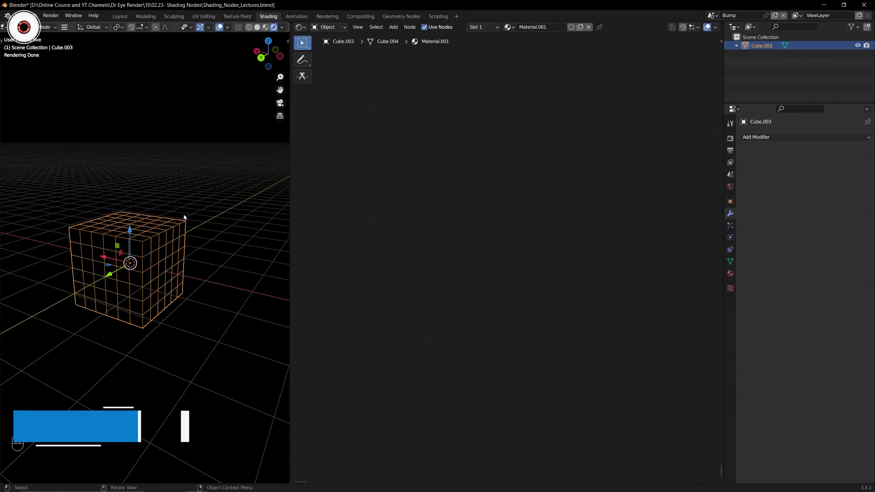
Remove Material.001 from the cube's material slot and create a new material in its place
{"action": "left_click", "coordinate": [580, 27]}
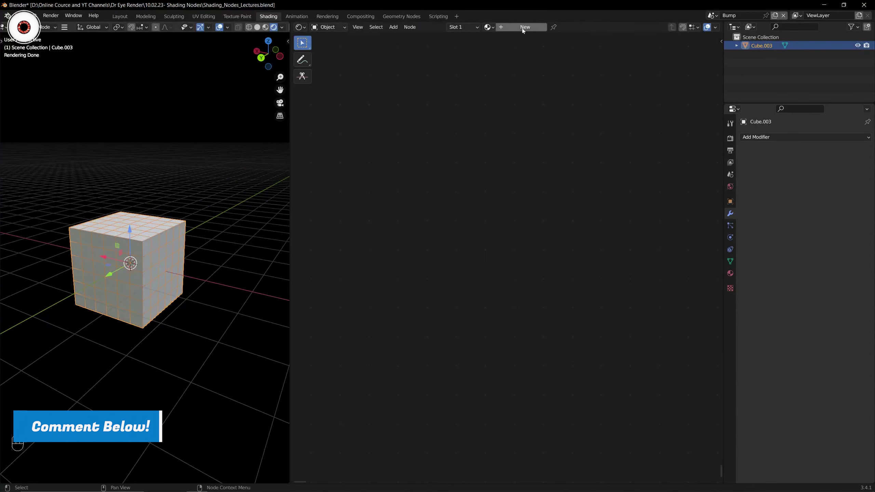
{"action": "left_click", "coordinate": [449, 117]}
{"action": "middle_click_drag", "start_coordinate": [428, 124], "coordinate": [480, 147]}
{"action": "scroll", "coordinate": [479, 147], "scroll_direction": "up", "scroll_amount": 4}
{"action": "left_click_drag", "start_coordinate": [423, 140], "coordinate": [610, 315]}
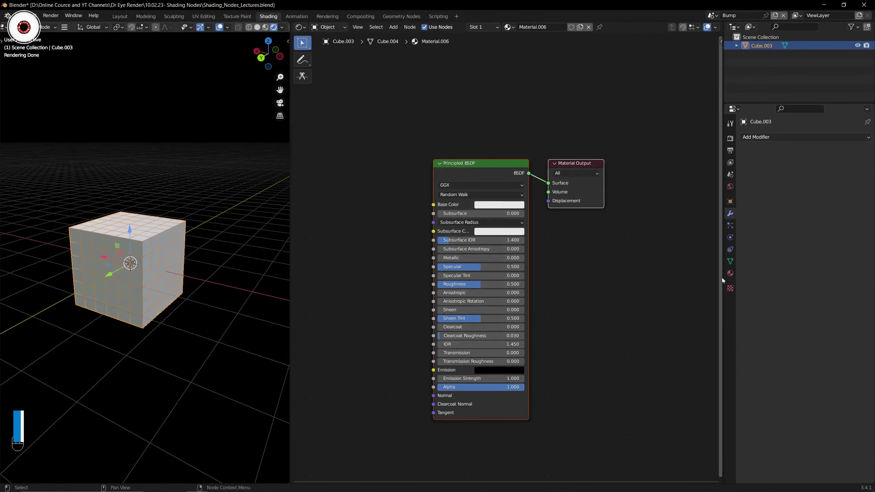
Show the cube's material properties and save the file
{"action": "left_click", "coordinate": [731, 273]}
{"action": "key", "text": "ctrl+s"}
{"action": "middle_click_drag", "start_coordinate": [354, 241], "coordinate": [408, 178]}
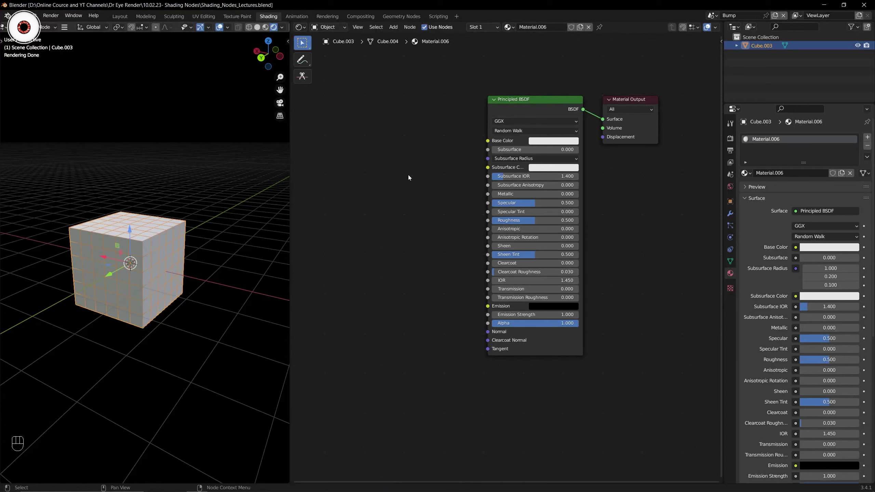
Reselect the cube and widen the shader editor by narrowing the 3D viewport
{"action": "left_click", "coordinate": [202, 217]}
{"action": "middle_click_drag", "start_coordinate": [203, 216], "coordinate": [198, 219]}
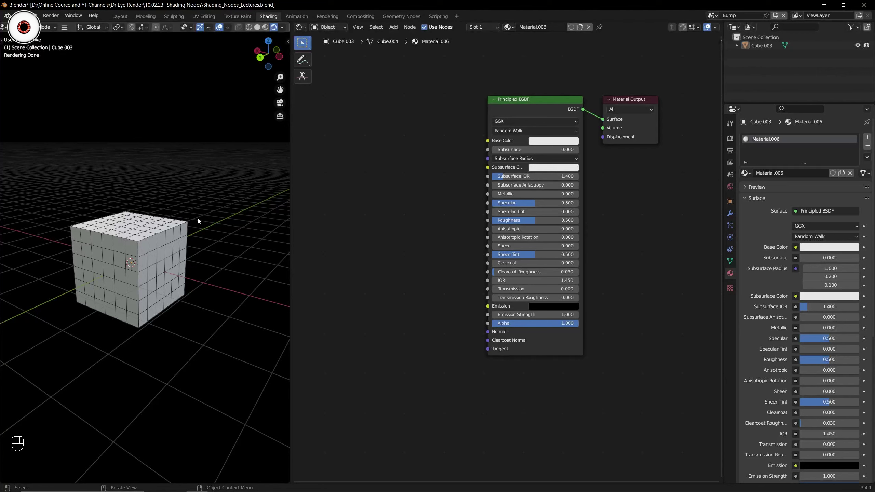
{"action": "left_click_drag", "start_coordinate": [64, 171], "coordinate": [215, 335]}
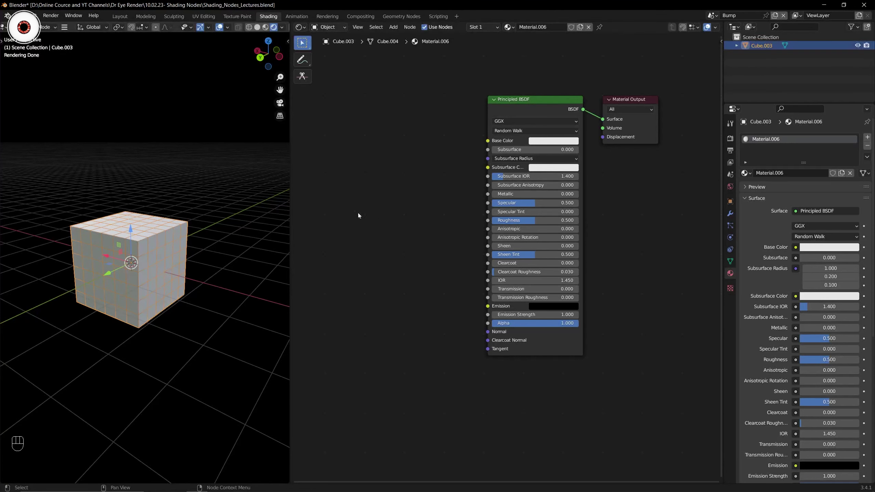
{"action": "middle_click_drag", "start_coordinate": [359, 215], "coordinate": [422, 224]}
{"action": "left_click_drag", "start_coordinate": [290, 233], "coordinate": [212, 232]}
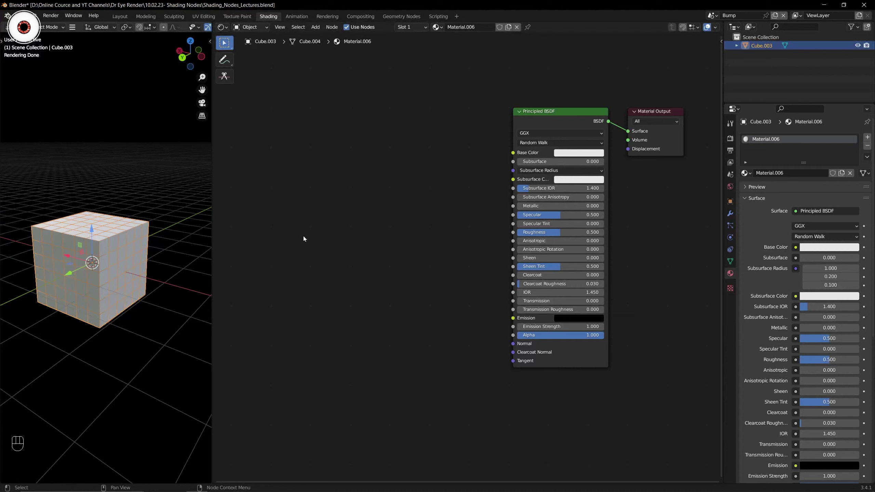
Add a Noise Texture node and place it well to the left of the Principled BSDF
{"action": "key", "text": "shift+a"}
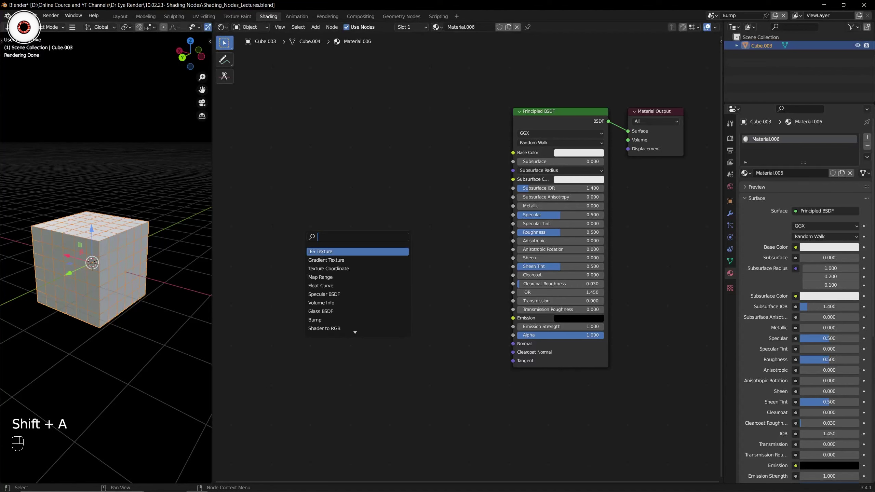
{"action": "type", "text": "noise"}
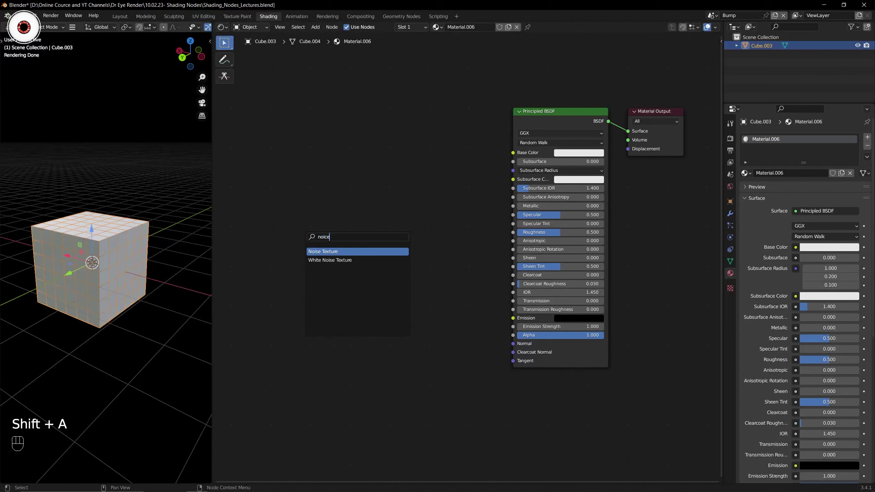
{"action": "key", "text": "Return"}
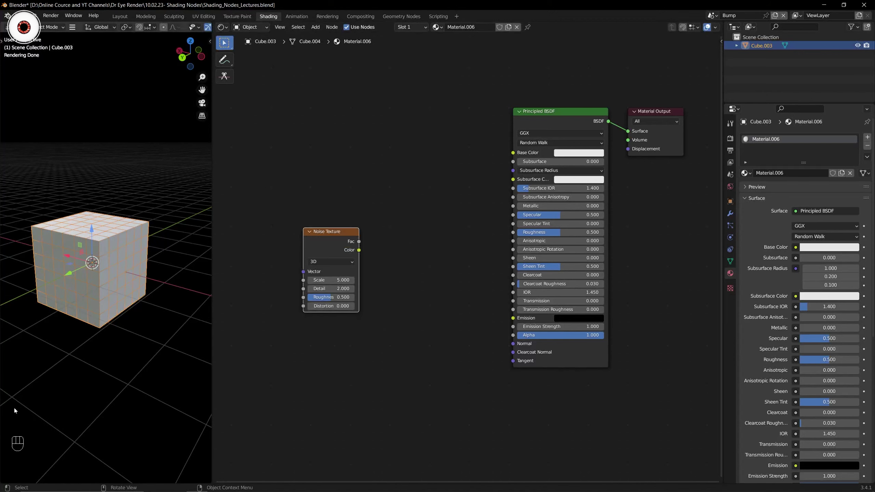
{"action": "left_click_drag", "start_coordinate": [334, 246], "coordinate": [308, 251]}
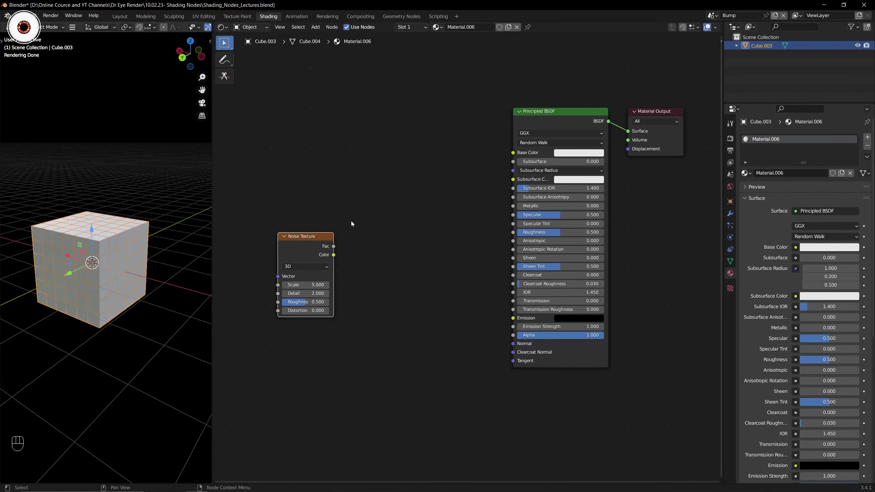
Preview the Noise Texture on the cube by linking its Fac output to the Material Output's Surface
{"action": "key", "text": "shift+a"}
{"action": "left_click", "coordinate": [352, 220]}
{"action": "left_click_drag", "start_coordinate": [263, 206], "coordinate": [365, 332]}
{"action": "left_click_drag", "start_coordinate": [266, 207], "coordinate": [360, 337]}
{"action": "left_click_drag", "start_coordinate": [260, 207], "coordinate": [366, 340]}
{"action": "left_click", "coordinate": [305, 246], "text": "ctrl+shift"}
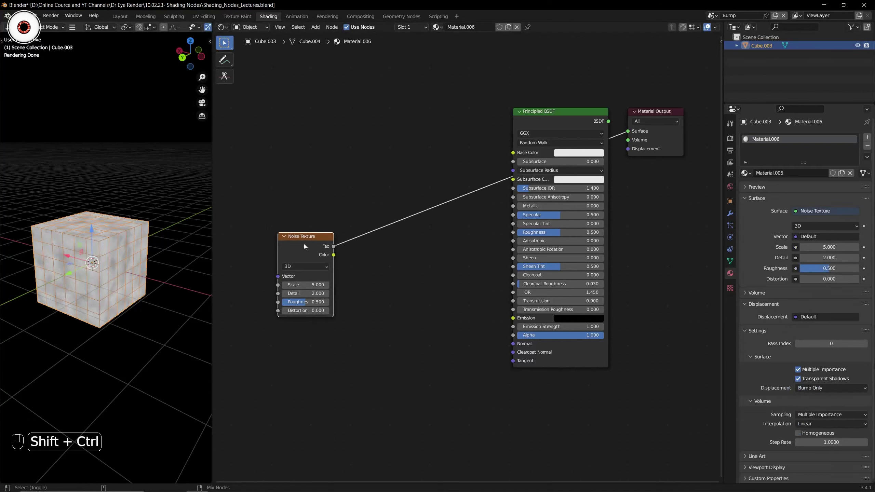
Deselect the cube and turn off the wireframe overlay in the 3D viewport
{"action": "left_click", "coordinate": [128, 179]}
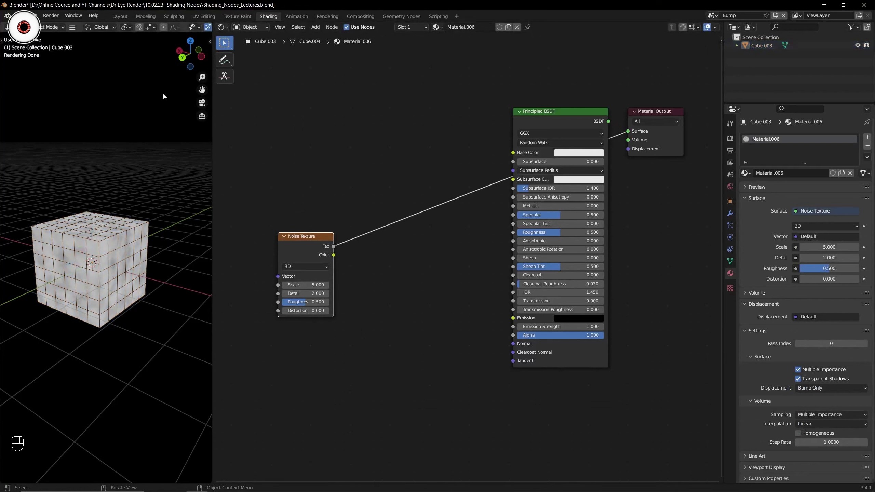
{"action": "scroll", "coordinate": [166, 30], "scroll_direction": "down", "scroll_amount": 5}
{"action": "left_click", "coordinate": [140, 28]}
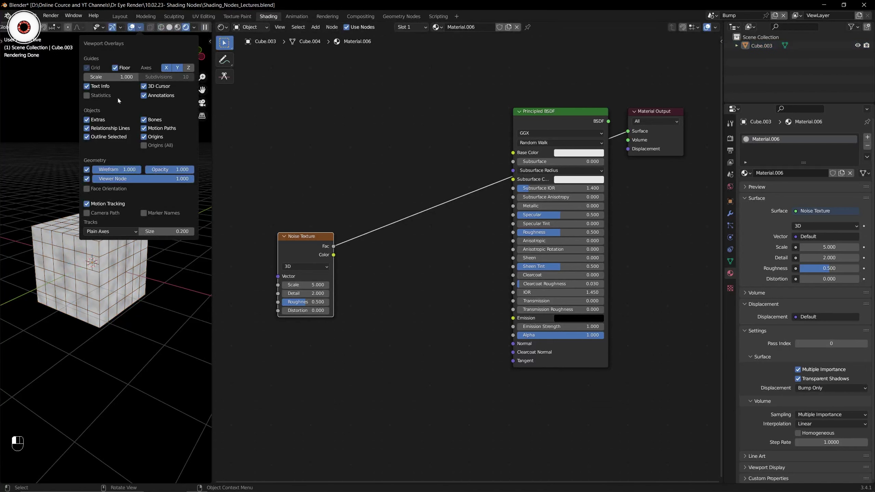
{"action": "left_click", "coordinate": [87, 169]}
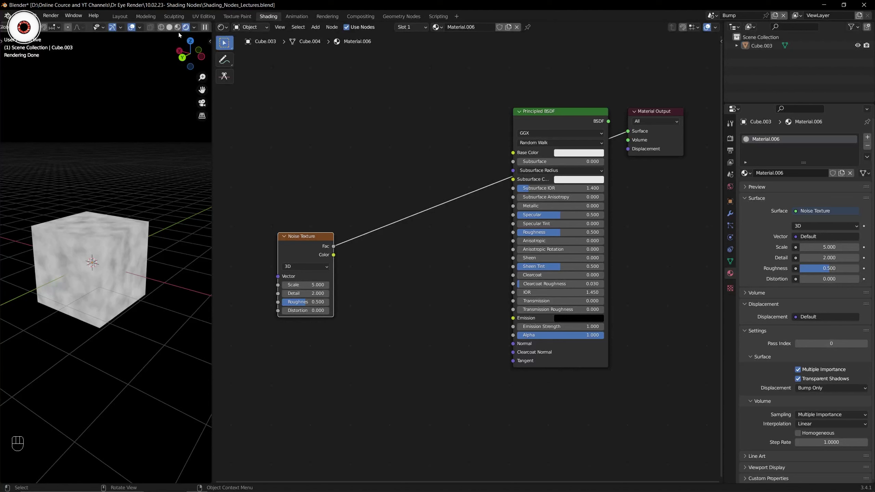
Set the scene's render engine to Cycles in the render properties
{"action": "left_click", "coordinate": [730, 138]}
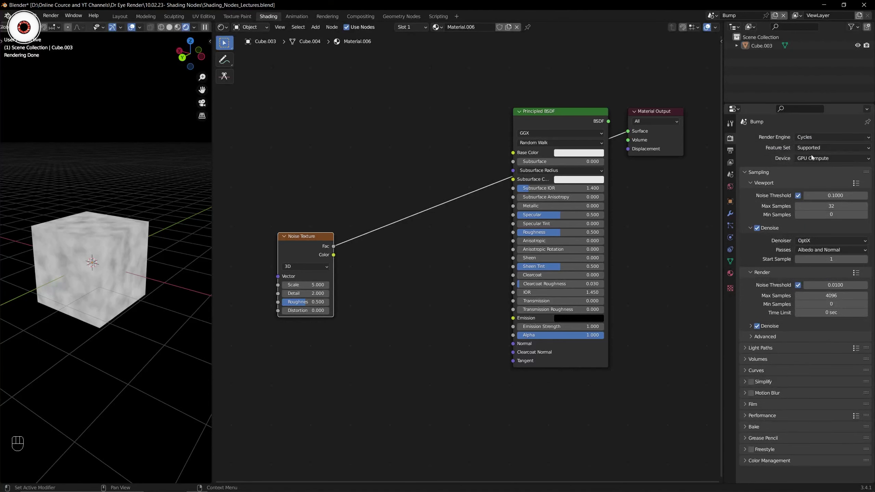
{"action": "left_click", "coordinate": [818, 137]}
{"action": "left_click", "coordinate": [819, 166]}
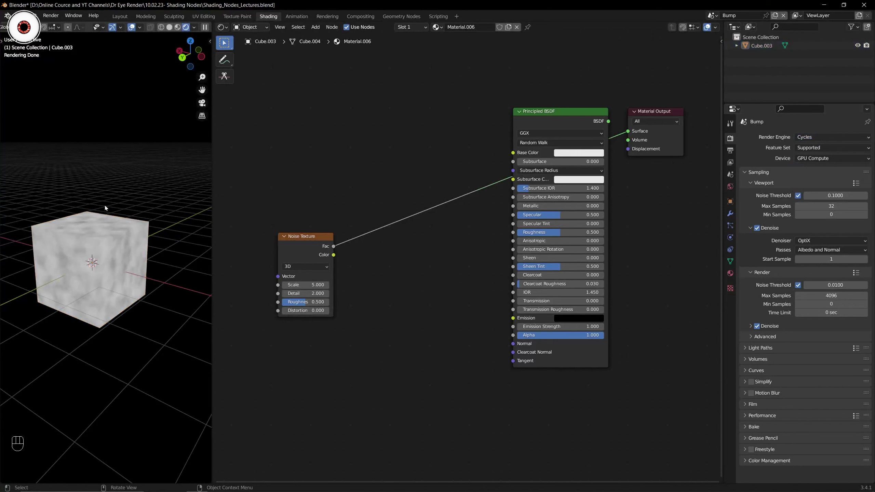
Move the Noise Texture farther left and insert a ColorRamp node into its link to the Material Output
{"action": "left_click_drag", "start_coordinate": [303, 236], "coordinate": [227, 239]}
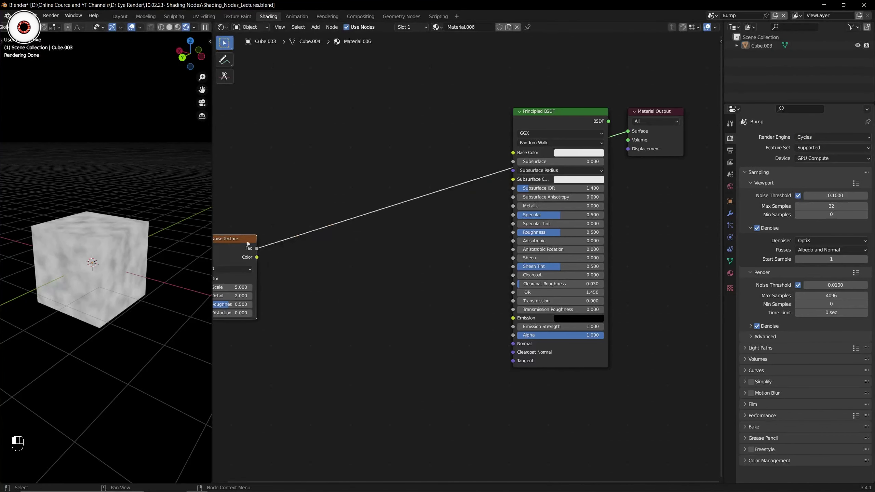
{"action": "key", "text": "shift+a"}
{"action": "type", "text": "colo"}
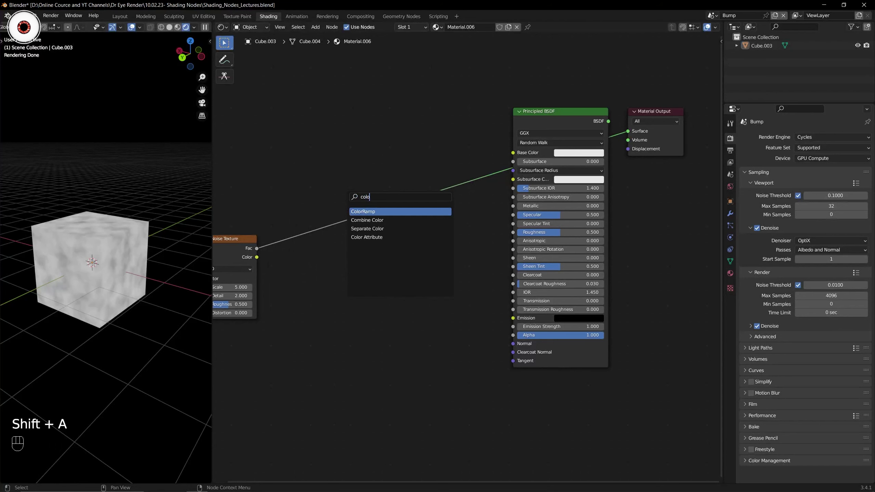
{"action": "key", "text": "Return"}
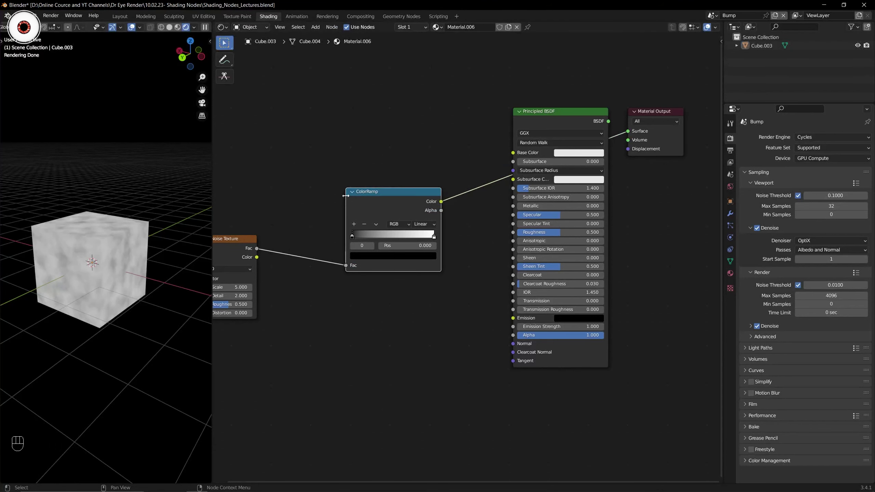
{"action": "left_click", "coordinate": [336, 213]}
Align the Noise Texture and ColorRamp nodes in a horizontal row by scaling their positions to 0 along Y
{"action": "scroll", "coordinate": [332, 220], "scroll_direction": "up", "scroll_amount": 1}
{"action": "scroll", "coordinate": [332, 220], "scroll_direction": "down", "scroll_amount": 3}
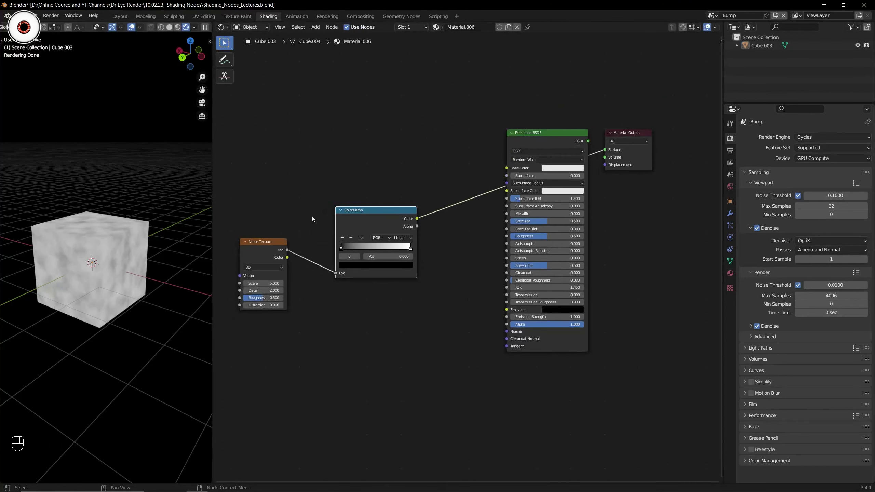
{"action": "middle_click_drag", "start_coordinate": [306, 209], "coordinate": [333, 209]}
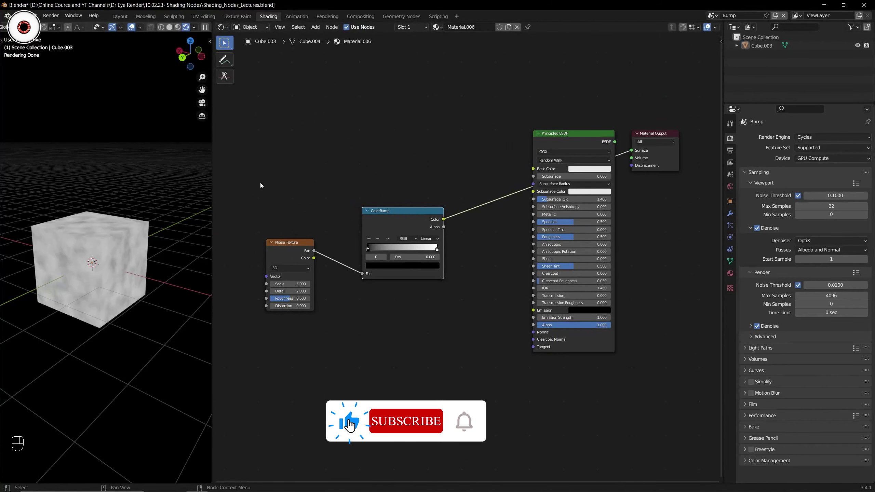
{"action": "left_click_drag", "start_coordinate": [245, 172], "coordinate": [386, 286]}
{"action": "key", "text": "s"}
{"action": "left_click", "coordinate": [402, 295]}
{"action": "key", "text": "s"}
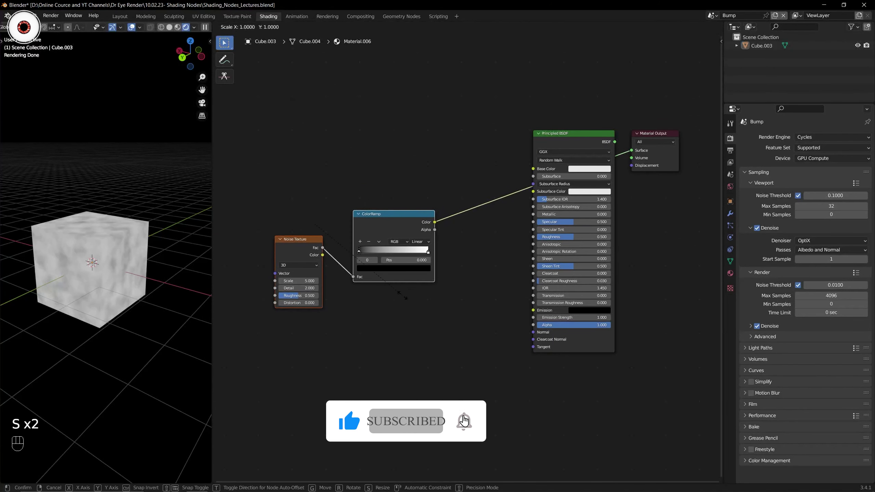
{"action": "key", "text": "y"}
{"action": "key", "text": "0"}
{"action": "key", "text": "Return"}
{"action": "scroll", "coordinate": [402, 296], "scroll_direction": "up", "scroll_amount": 1}
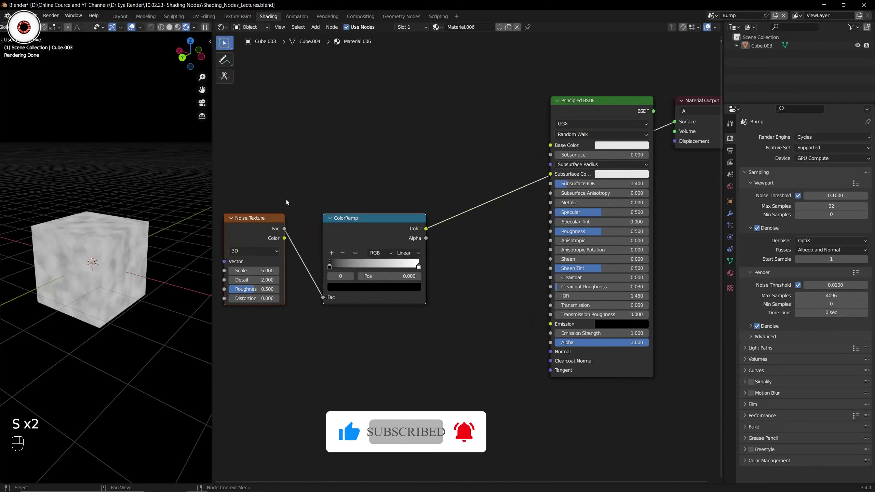
Sharpen the ColorRamp by moving the black stop to about 0.407 and the white stop just beyond it
{"action": "left_click", "coordinate": [327, 209]}
{"action": "left_click_drag", "start_coordinate": [256, 227], "coordinate": [259, 233]}
{"action": "scroll", "coordinate": [319, 237], "scroll_direction": "up", "scroll_amount": 4}
{"action": "left_click_drag", "start_coordinate": [283, 271], "coordinate": [332, 270]}
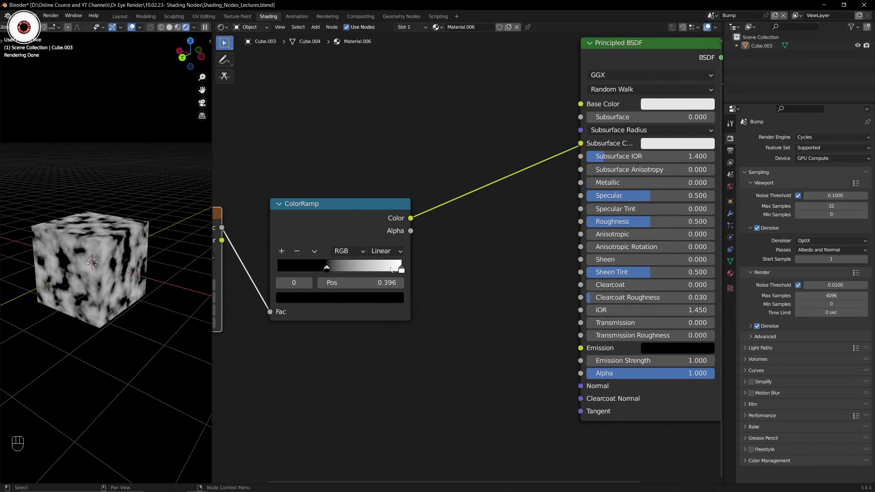
{"action": "left_click_drag", "start_coordinate": [393, 270], "coordinate": [328, 269]}
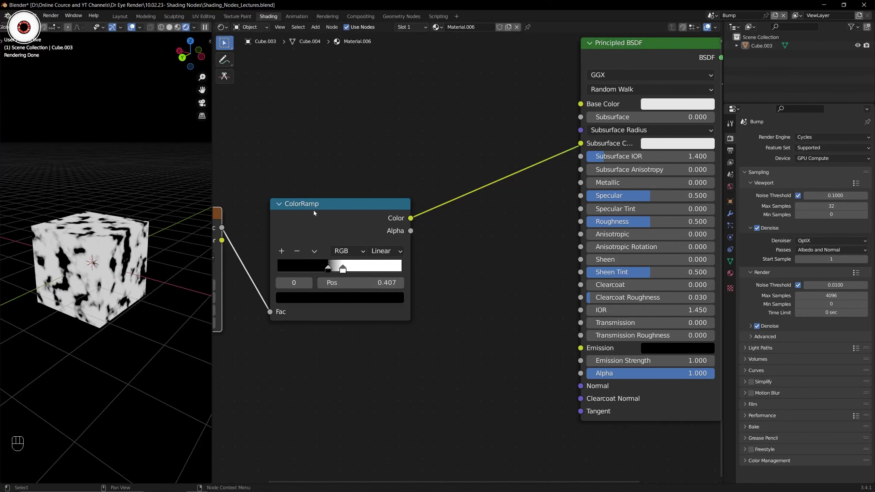
Preview the ColorRamp's color output on the cube and save the file
{"action": "scroll", "coordinate": [313, 210], "scroll_direction": "down", "scroll_amount": 2}
{"action": "key", "text": "g"}
{"action": "left_click", "coordinate": [405, 284]}
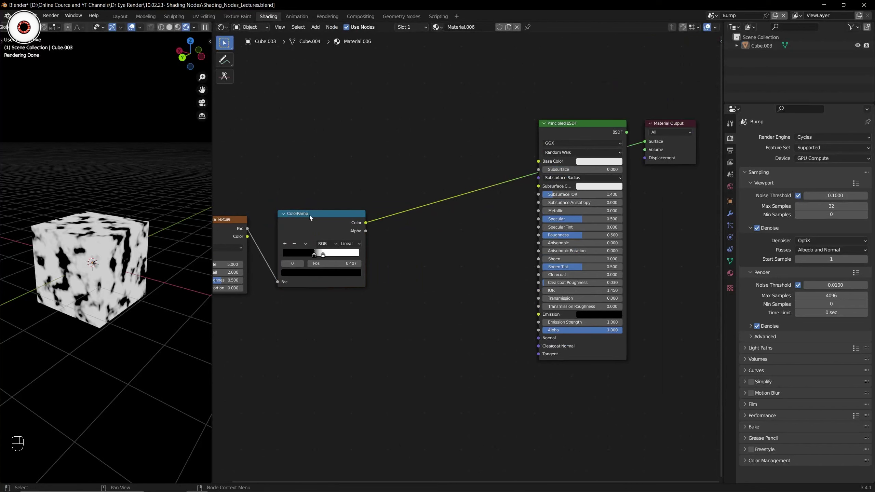
{"action": "left_click", "coordinate": [315, 228], "text": "ctrl+shift"}
{"action": "left_click", "coordinate": [315, 227], "text": "ctrl+shift"}
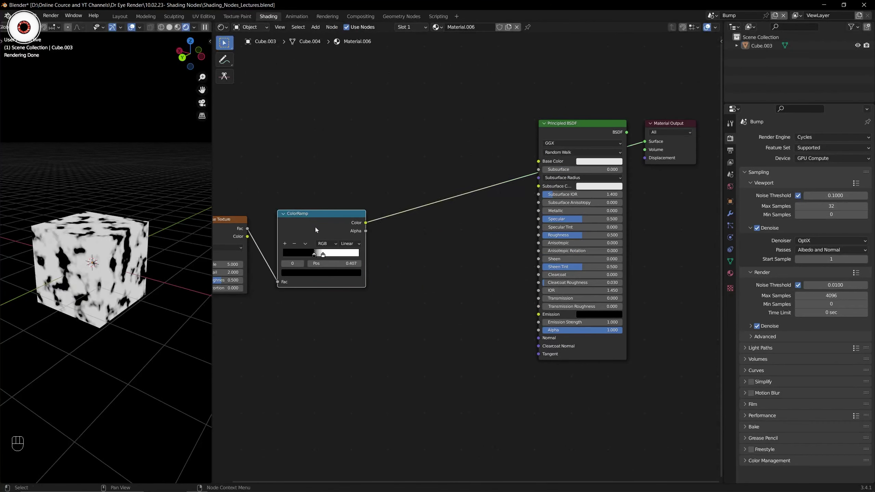
{"action": "left_click", "coordinate": [315, 228], "text": "ctrl+shift"}
{"action": "left_click", "coordinate": [315, 228], "text": "ctrl+shift"}
{"action": "key", "text": "ctrl+s"}
{"action": "middle_click_drag", "start_coordinate": [435, 312], "coordinate": [398, 277]}
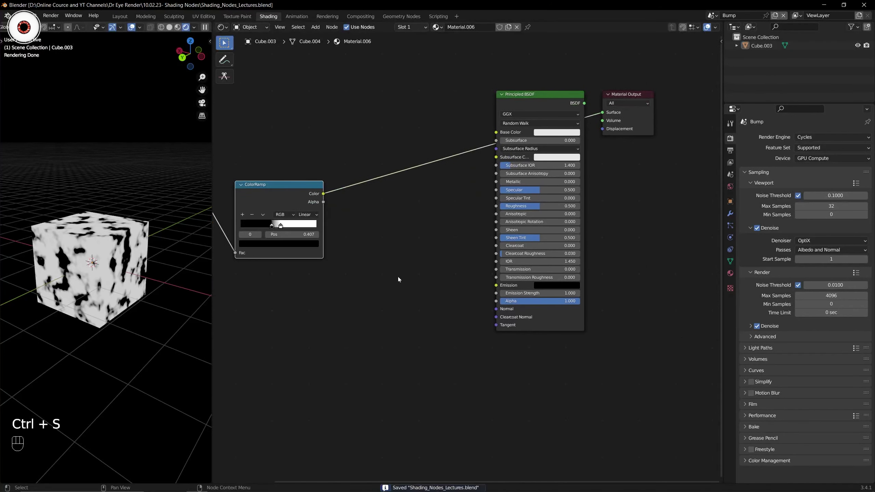
Add a Bump node in the empty area between the ColorRamp and the Principled BSDF
{"action": "scroll", "coordinate": [397, 281], "scroll_direction": "up", "scroll_amount": 2}
{"action": "key", "text": "shift+a"}
{"action": "left_click", "coordinate": [396, 288]}
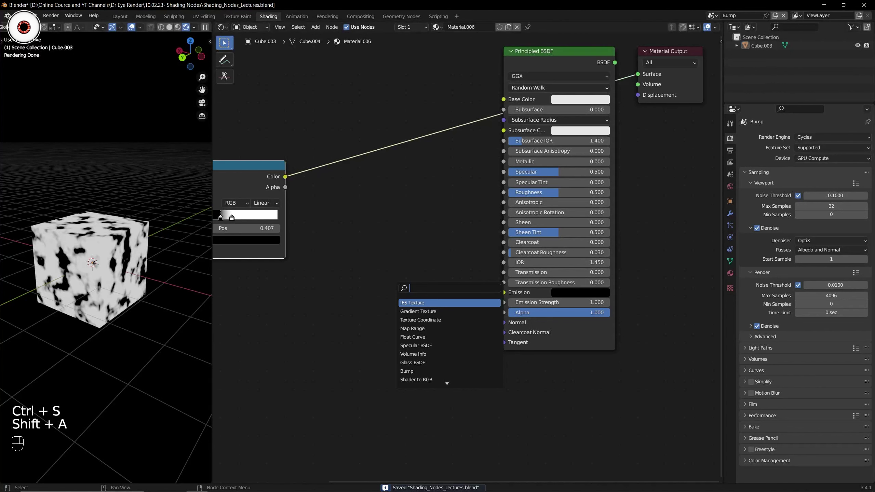
{"action": "type", "text": "bump"}
{"action": "key", "text": "Return"}
{"action": "left_click", "coordinate": [395, 287]}
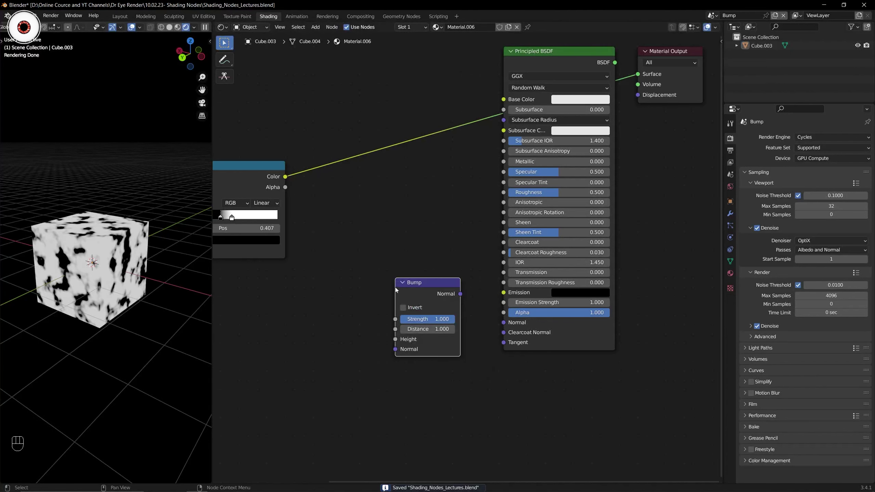
{"action": "left_click_drag", "start_coordinate": [410, 288], "coordinate": [376, 288]}
{"action": "middle_click_drag", "start_coordinate": [417, 256], "coordinate": [373, 255]}
{"action": "scroll", "coordinate": [372, 256], "scroll_direction": "up", "scroll_amount": 1}
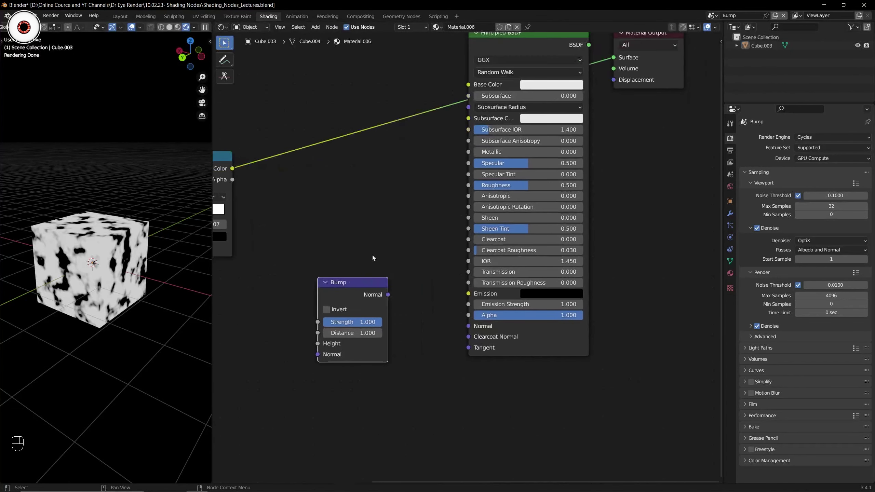
Connect the Bump node's Normal output to the Principled BSDF's Normal input and reposition the Bump node nearer the shader
{"action": "left_click_drag", "start_coordinate": [364, 250], "coordinate": [330, 308]}
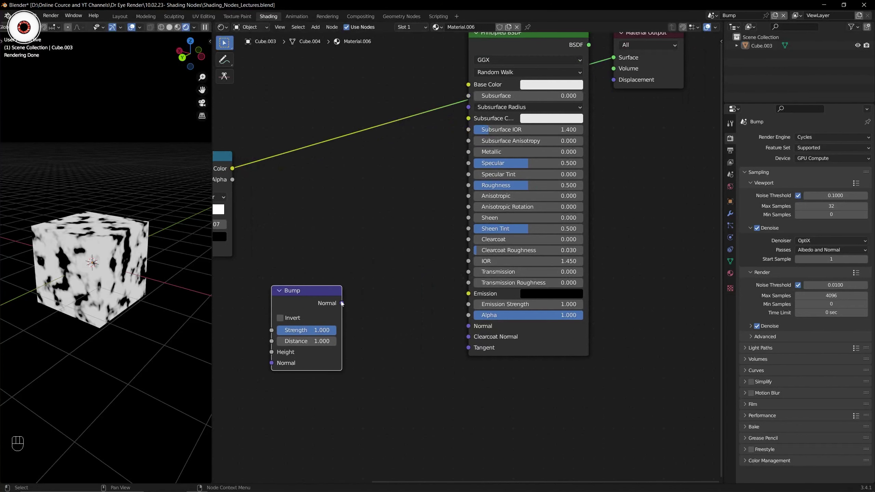
{"action": "left_click", "coordinate": [360, 289]}
{"action": "scroll", "coordinate": [360, 289], "scroll_direction": "down", "scroll_amount": 2}
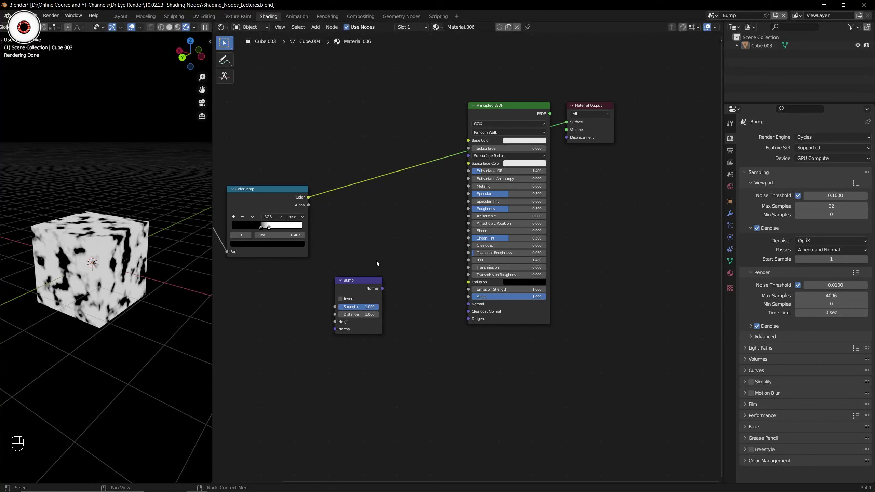
{"action": "scroll", "coordinate": [376, 263], "scroll_direction": "up", "scroll_amount": 2}
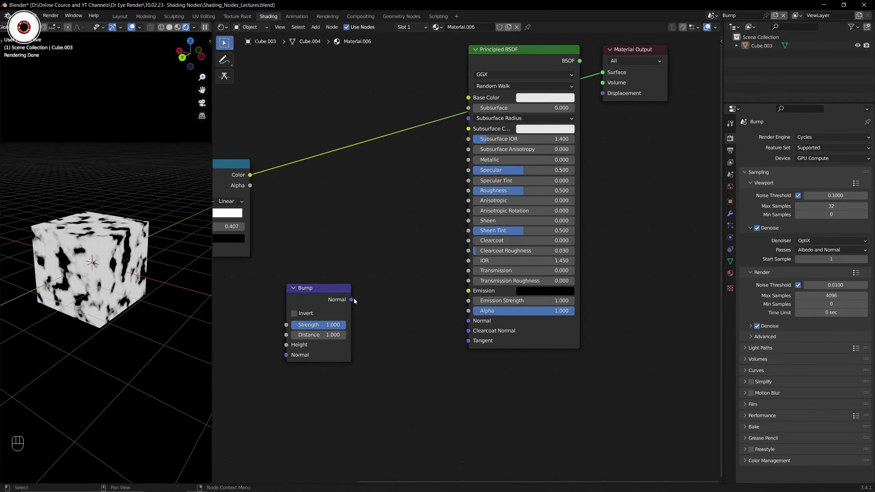
{"action": "left_click_drag", "start_coordinate": [351, 299], "coordinate": [466, 323]}
{"action": "left_click_drag", "start_coordinate": [352, 305], "coordinate": [397, 305]}
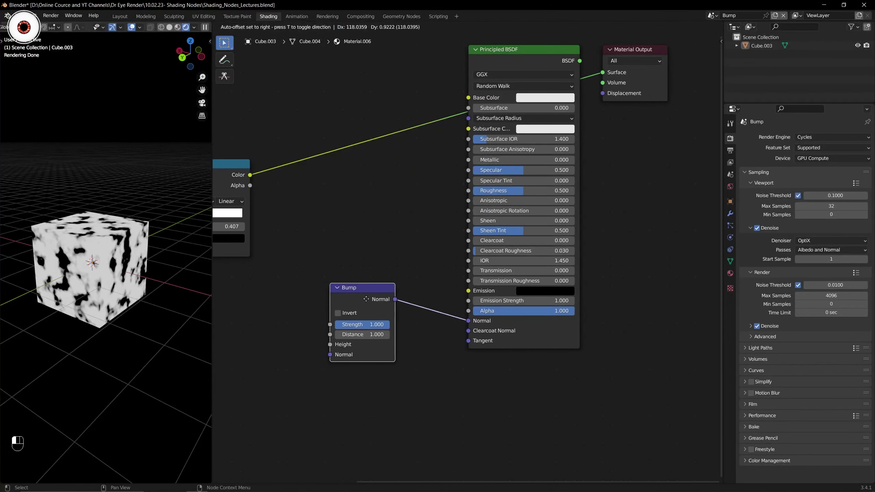
{"action": "left_click", "coordinate": [364, 243]}
{"action": "scroll", "coordinate": [363, 243], "scroll_direction": "down", "scroll_amount": 2}
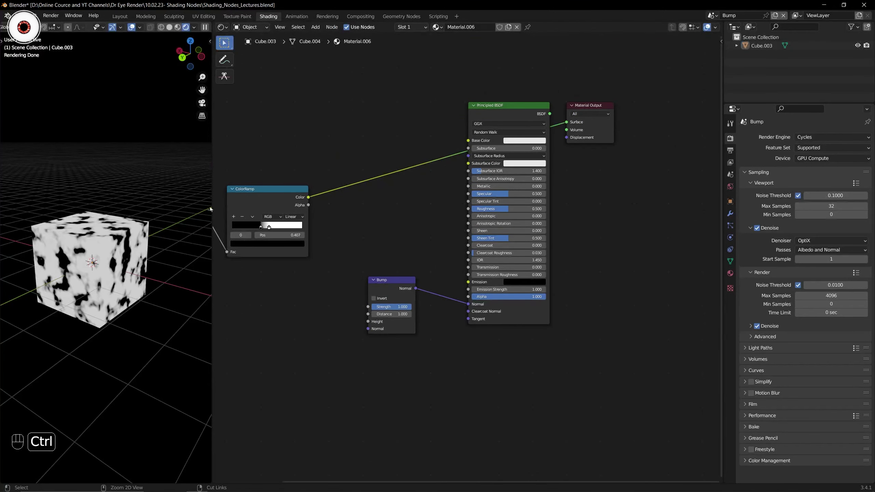
Cut the ColorRamp's link to the Material Output and reconnect the Principled BSDF to its Surface input, with slightly more spacing
{"action": "middle_click_drag", "start_coordinate": [283, 201], "coordinate": [368, 214]}
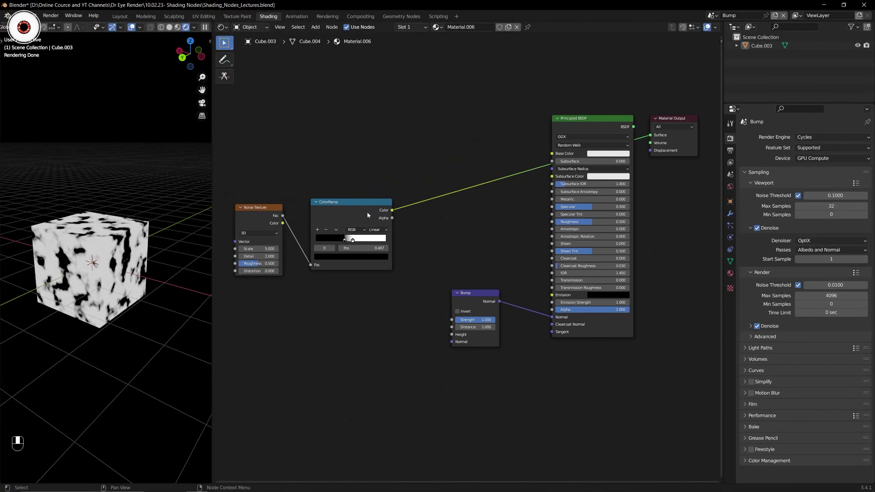
{"action": "right_click_drag", "start_coordinate": [468, 153], "coordinate": [471, 211], "text": "ctrl"}
{"action": "middle_click_drag", "start_coordinate": [462, 215], "coordinate": [395, 226]}
{"action": "left_click", "coordinate": [521, 134], "text": "ctrl+shift"}
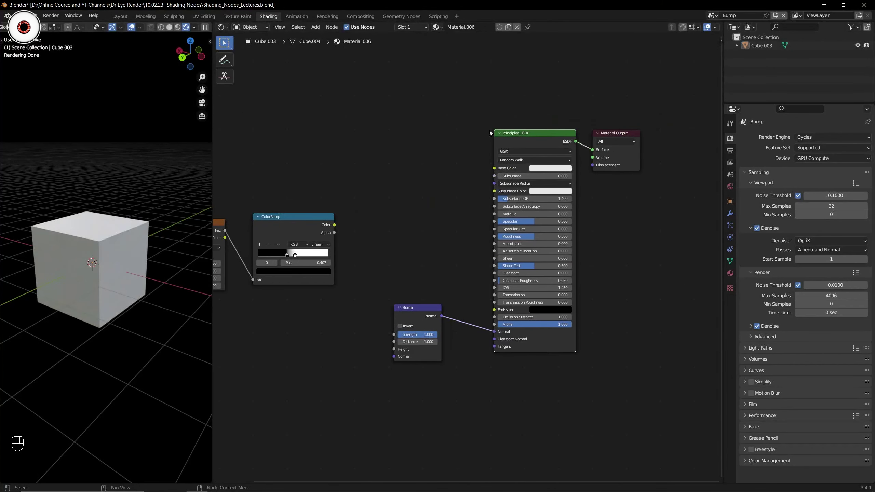
{"action": "left_click_drag", "start_coordinate": [471, 110], "coordinate": [655, 187]}
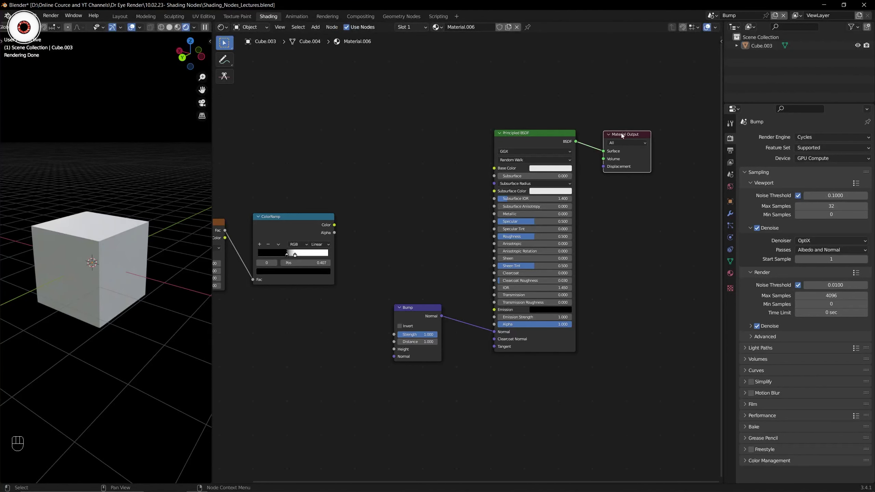
Move the Noise Texture and ColorRamp down level with the Bump node and preview the ColorRamp on the cube
{"action": "middle_click_drag", "start_coordinate": [344, 187], "coordinate": [419, 160]}
{"action": "left_click_drag", "start_coordinate": [251, 172], "coordinate": [382, 268]}
{"action": "key", "text": "g"}
{"action": "left_click", "coordinate": [382, 376]}
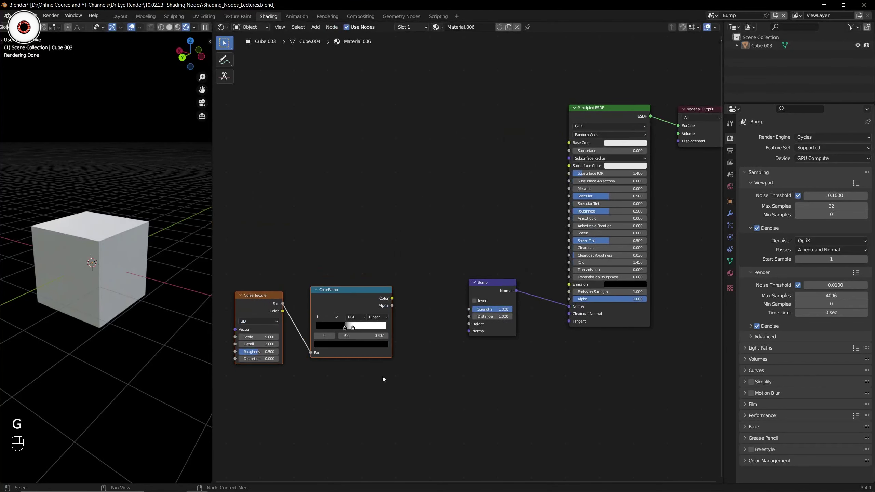
{"action": "left_click", "coordinate": [357, 303], "text": "ctrl+shift"}
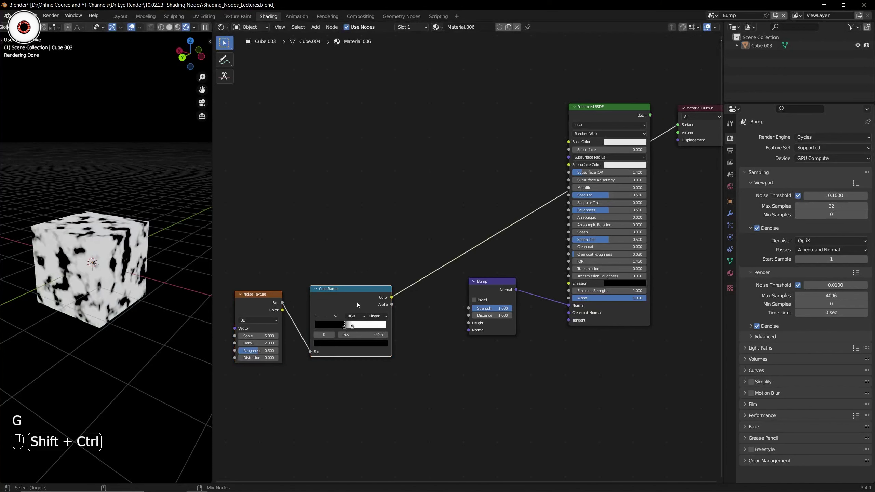
{"action": "left_click_drag", "start_coordinate": [231, 260], "coordinate": [384, 365]}
{"action": "key", "text": "ctrl+j"}
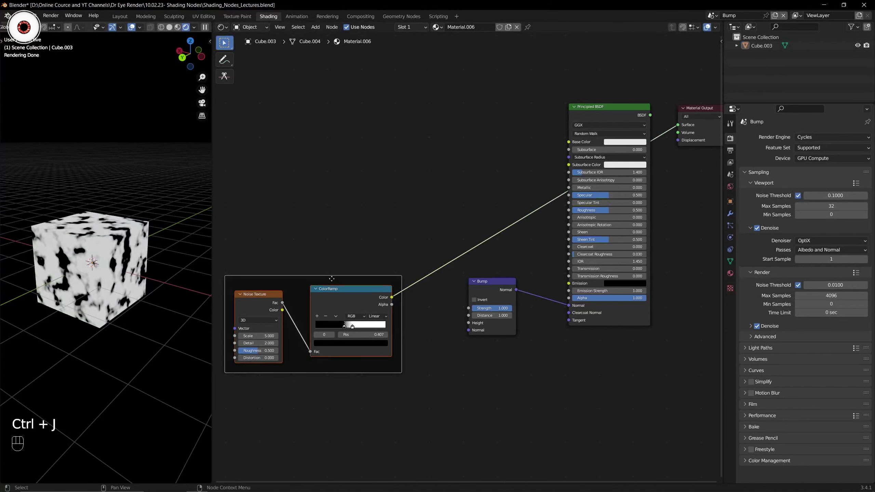
{"action": "scroll", "coordinate": [362, 258], "scroll_direction": "down", "scroll_amount": 1}
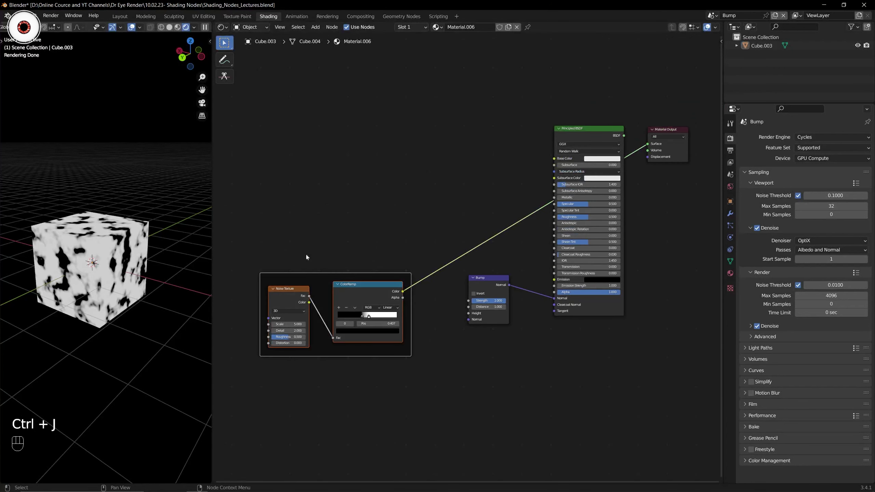
{"action": "key", "text": "ctrl+z"}
{"action": "key", "text": "ctrl+z"}
{"action": "key", "text": "ctrl+z"}
{"action": "key", "text": "ctrl+z"}
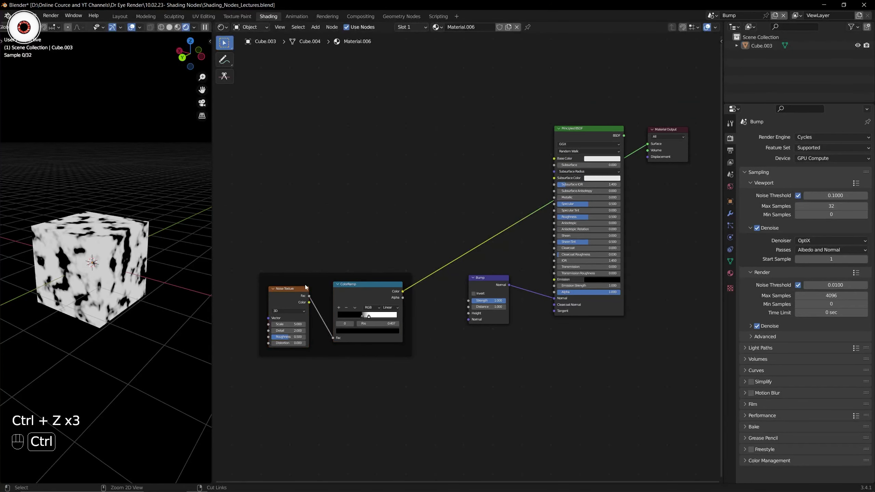
{"action": "key", "text": "ctrl+z"}
{"action": "key", "text": "ctrl+z"}
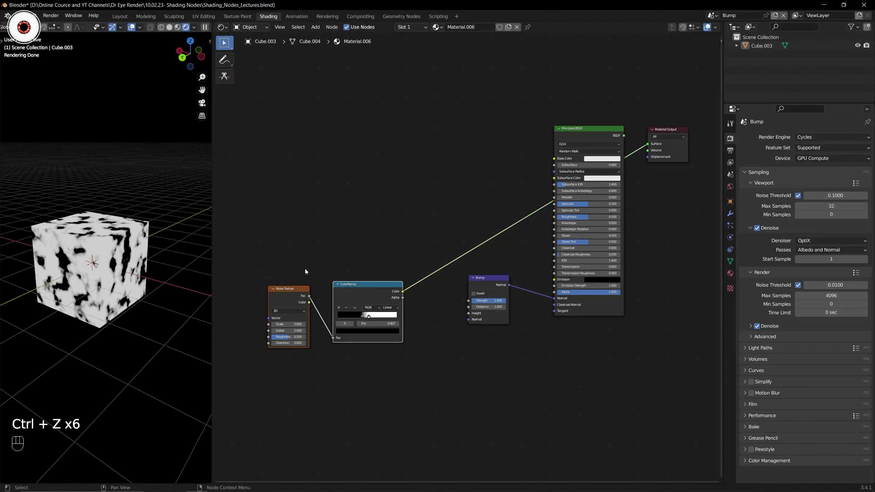
Align the Noise Texture and ColorRamp in a horizontal row and enclose both nodes in a frame
{"action": "left_click_drag", "start_coordinate": [282, 266], "coordinate": [383, 338]}
{"action": "key", "text": "s"}
{"action": "left_click", "coordinate": [384, 342]}
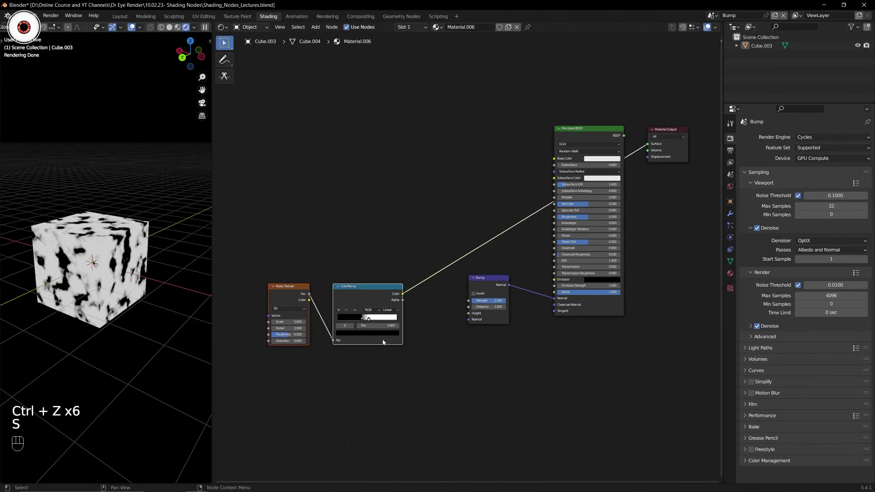
{"action": "left_click_drag", "start_coordinate": [222, 239], "coordinate": [393, 353]}
{"action": "key", "text": "ctrl"}
{"action": "key", "text": "ctrl+j"}
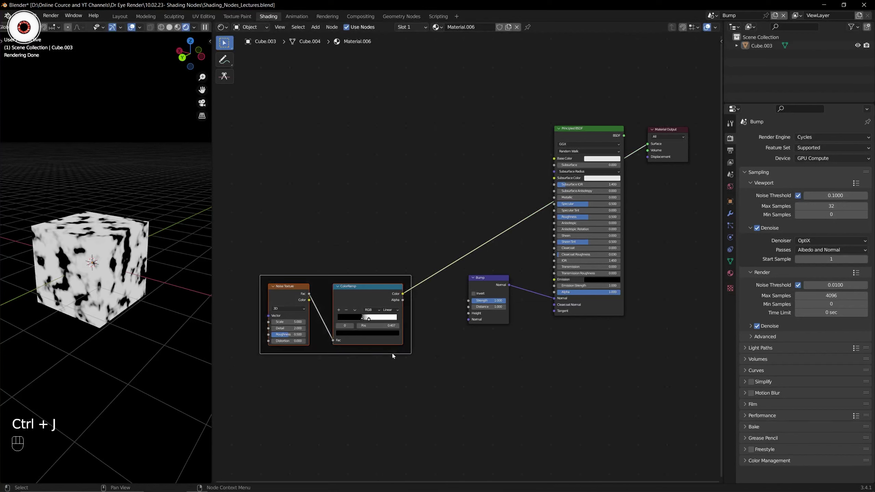
Label the frame around the Noise Texture and ColorRamp as "Value"
{"action": "left_click", "coordinate": [351, 268]}
{"action": "left_click", "coordinate": [331, 276]}
{"action": "key", "text": "F2"}
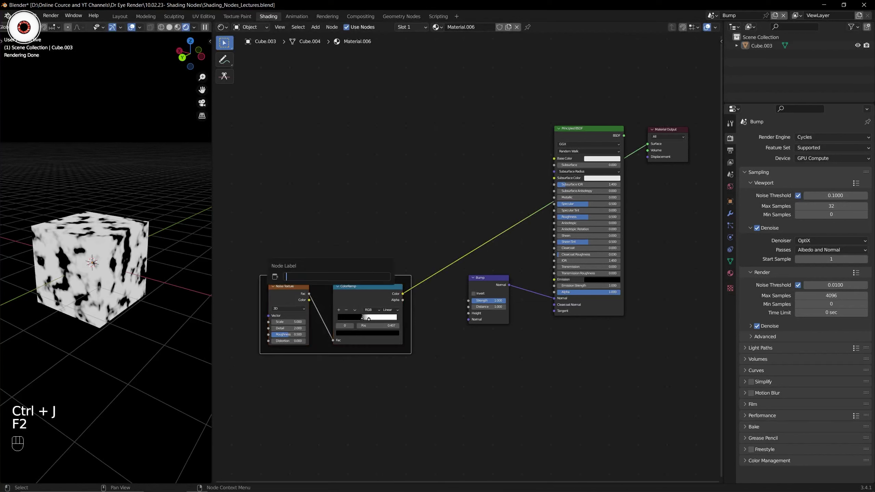
{"action": "key", "text": "shift"}
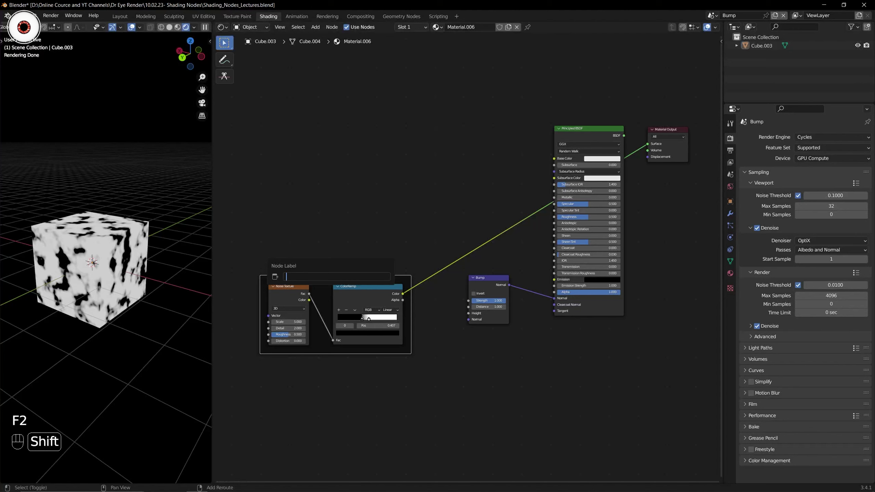
{"action": "type", "text": "Value"}
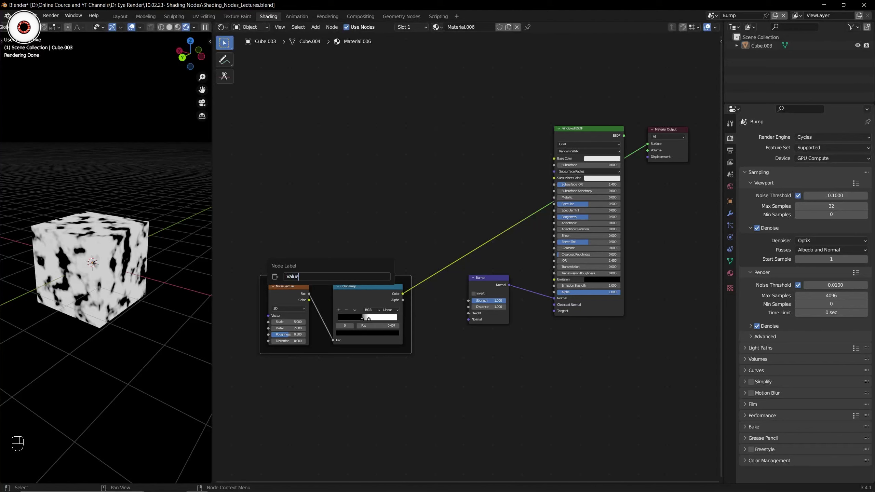
{"action": "key", "text": "Return"}
Enable a custom color for the "Value" frame and make it a muted red
{"action": "key", "text": "F2"}
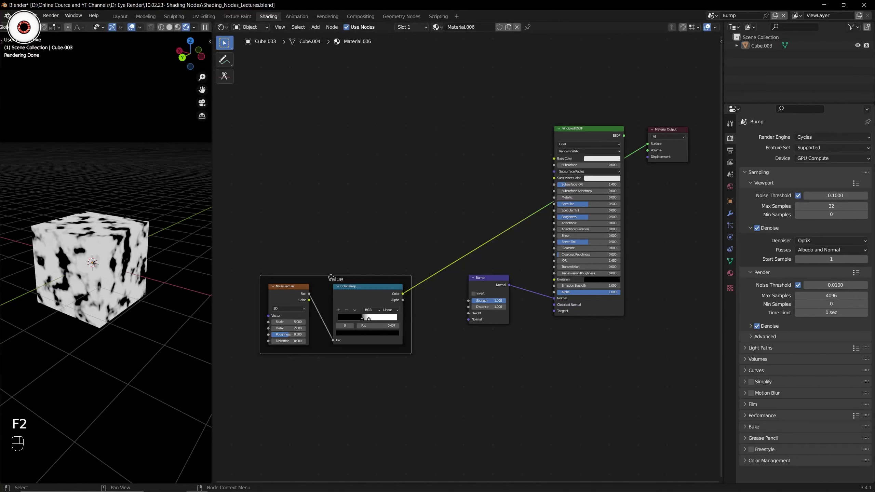
{"action": "key", "text": "n"}
{"action": "key", "text": "n"}
{"action": "key", "text": "n"}
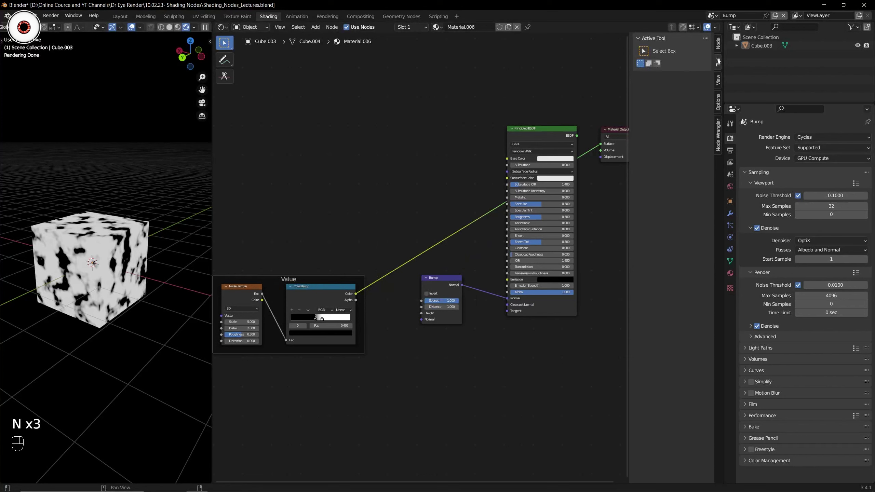
{"action": "left_click", "coordinate": [719, 44]}
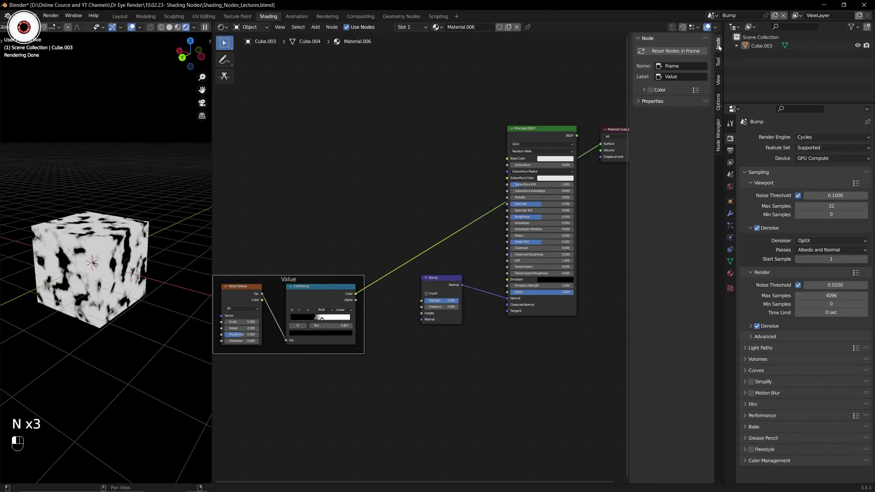
{"action": "left_click", "coordinate": [643, 90]}
{"action": "left_click", "coordinate": [650, 89]}
{"action": "left_click", "coordinate": [666, 103]}
{"action": "left_click", "coordinate": [668, 157]}
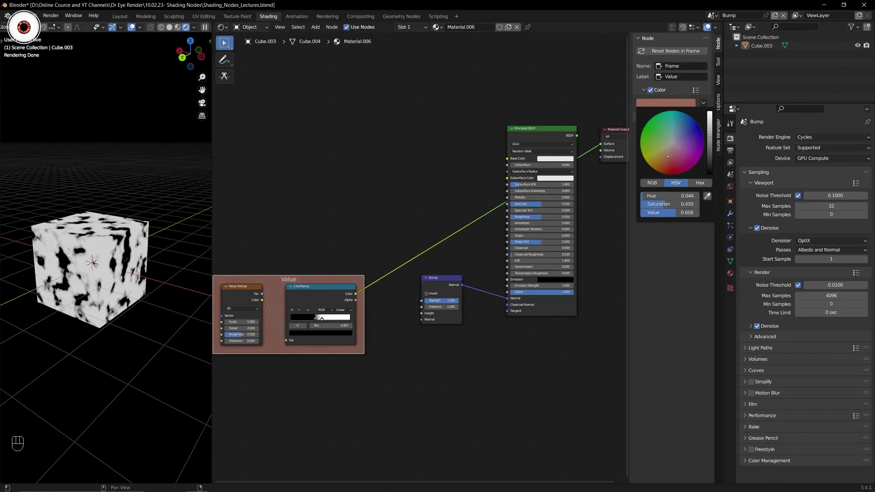
{"action": "left_click_drag", "start_coordinate": [668, 156], "coordinate": [672, 158]}
{"action": "left_click", "coordinate": [333, 239]}
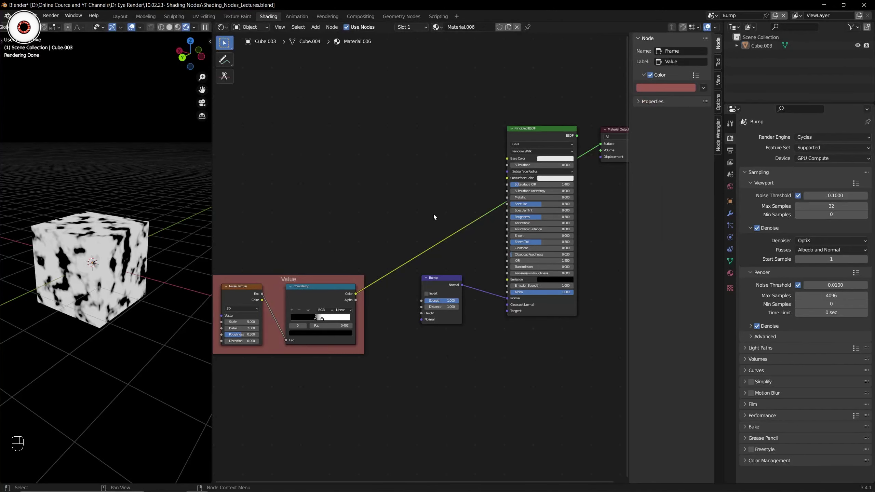
{"action": "key", "text": "n"}
Preview the Principled BSDF on the cube by routing it back to the Material Output's Surface input
{"action": "scroll", "coordinate": [389, 226], "scroll_direction": "up", "scroll_amount": 1}
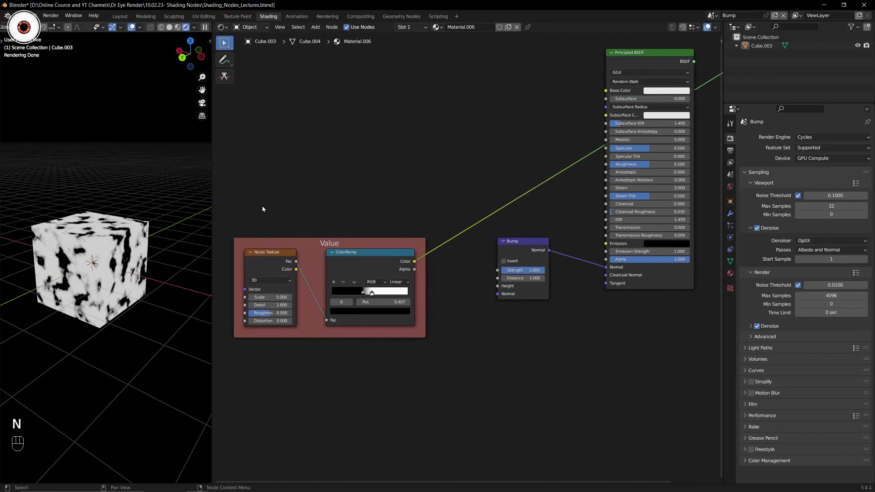
{"action": "left_click_drag", "start_coordinate": [237, 212], "coordinate": [423, 357]}
{"action": "left_click", "coordinate": [470, 281]}
{"action": "middle_click_drag", "start_coordinate": [489, 267], "coordinate": [456, 269]}
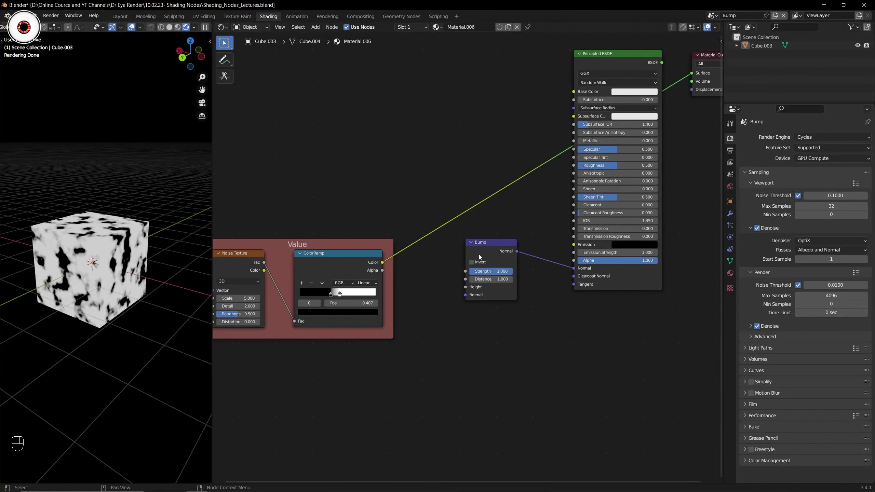
{"action": "middle_click_drag", "start_coordinate": [464, 253], "coordinate": [434, 235]}
{"action": "scroll", "coordinate": [410, 280], "scroll_direction": "up", "scroll_amount": 3}
{"action": "scroll", "coordinate": [433, 256], "scroll_direction": "down", "scroll_amount": 4}
{"action": "left_click", "coordinate": [544, 111], "text": "ctrl+shift"}
Connect the ColorRamp's Color output to the Bump node's Height input and examine the cube's surface up close
{"action": "scroll", "coordinate": [435, 235], "scroll_direction": "up", "scroll_amount": 3}
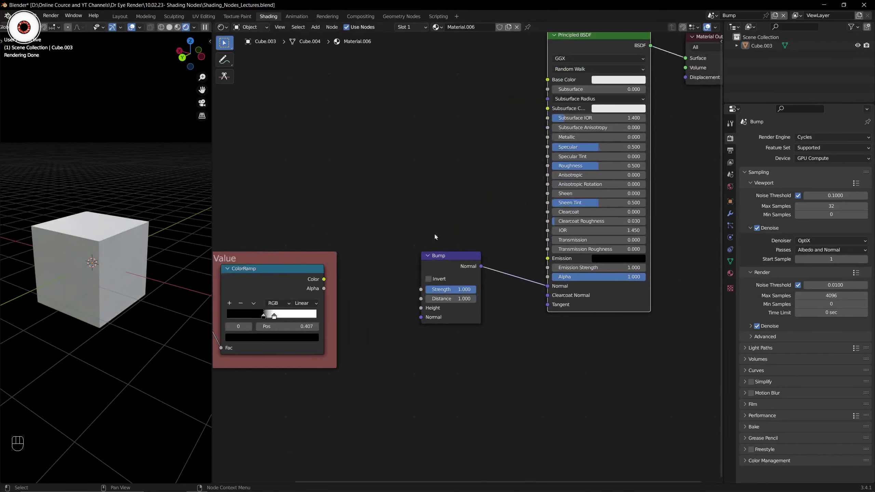
{"action": "scroll", "coordinate": [425, 320], "scroll_direction": "up", "scroll_amount": 1}
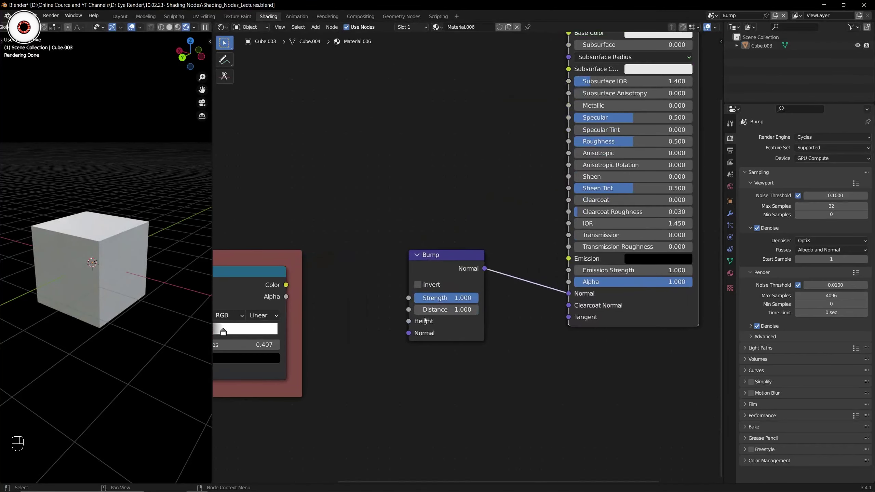
{"action": "left_click_drag", "start_coordinate": [286, 284], "coordinate": [409, 321]}
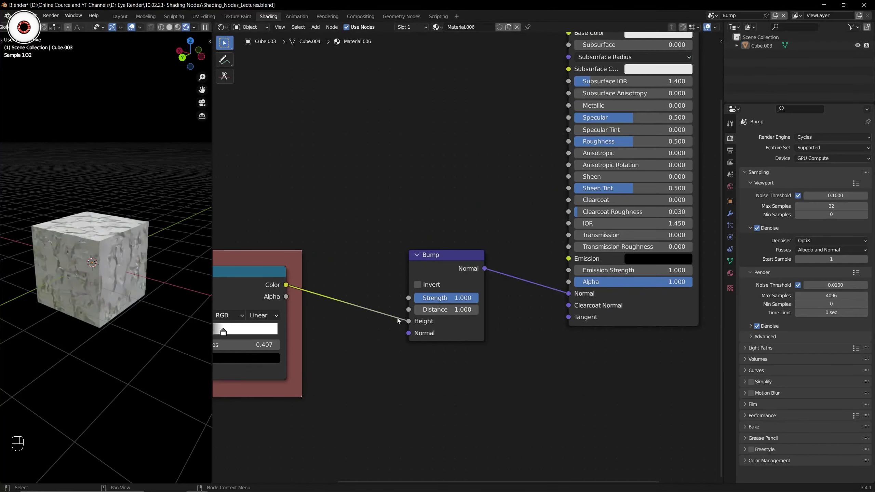
{"action": "scroll", "coordinate": [104, 277], "scroll_direction": "up", "scroll_amount": 3}
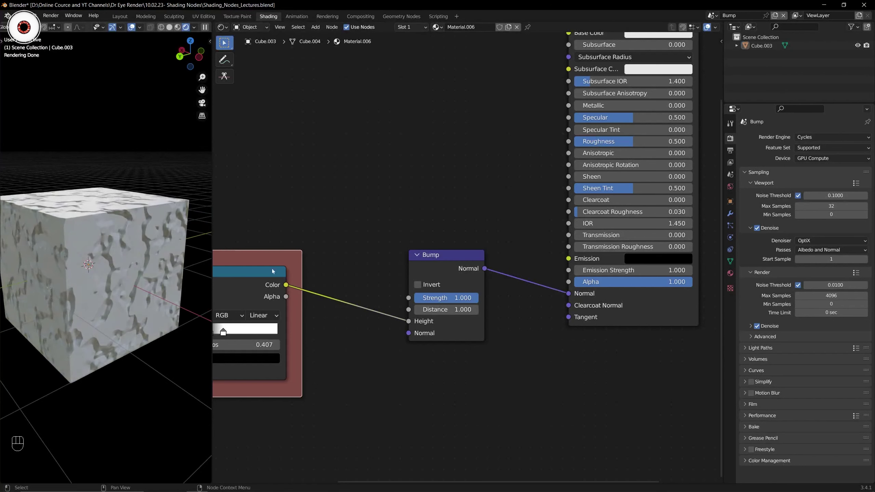
Preview the ColorRamp's black-and-white output on the cube to compare it with the bump relief
{"action": "middle_click_drag", "start_coordinate": [245, 275], "coordinate": [386, 260]}
{"action": "scroll", "coordinate": [386, 259], "scroll_direction": "up", "scroll_amount": 1}
{"action": "scroll", "coordinate": [386, 258], "scroll_direction": "down", "scroll_amount": 2}
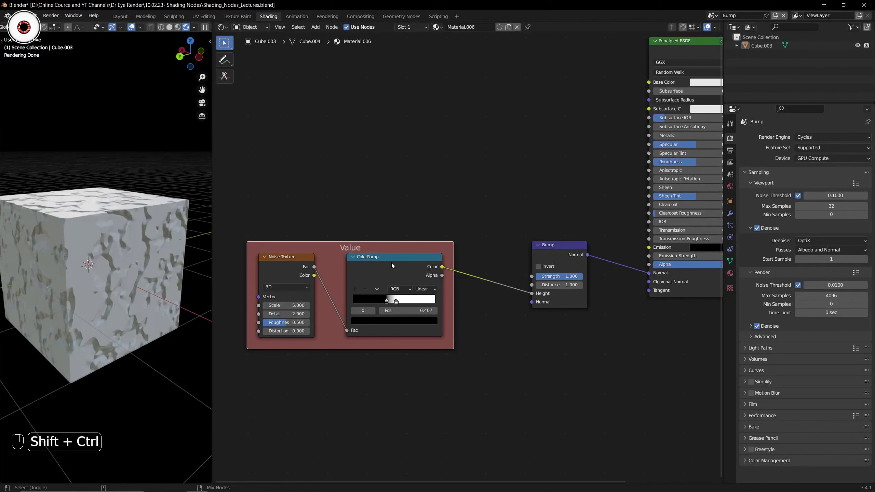
{"action": "left_click", "coordinate": [391, 263], "text": "ctrl+shift"}
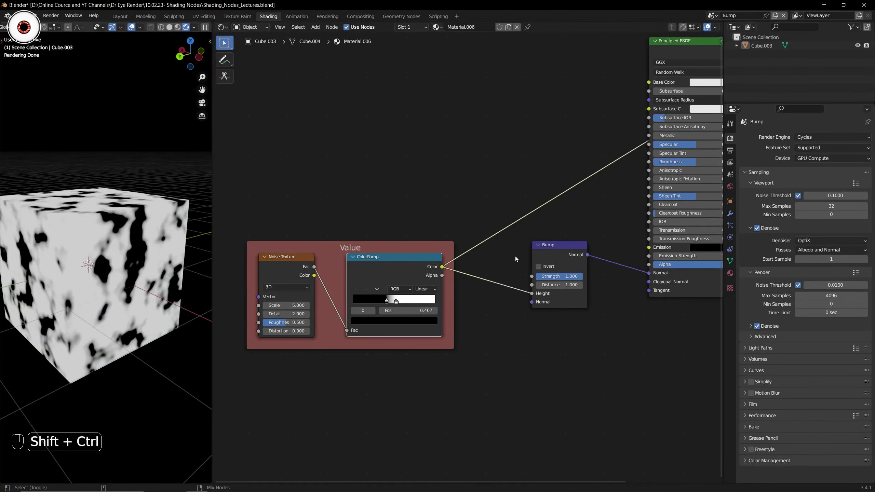
Preview the Bump node's Normal output on the cube, and switch the preview back to the Principled BSDF
{"action": "middle_click_drag", "start_coordinate": [542, 257], "coordinate": [506, 264]}
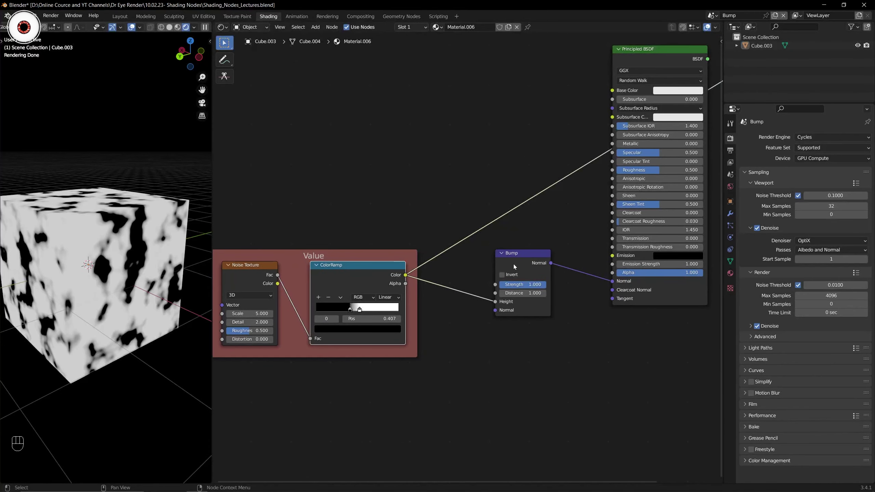
{"action": "left_click", "coordinate": [515, 263], "text": "ctrl+shift"}
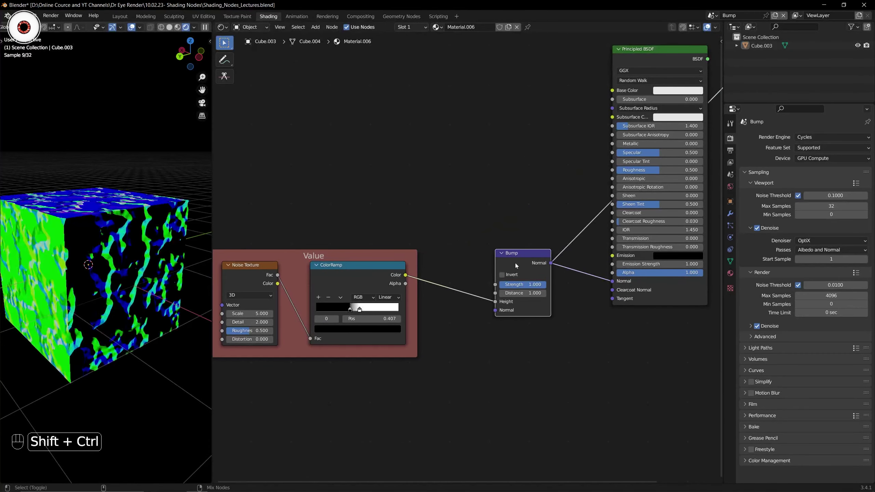
{"action": "scroll", "coordinate": [518, 219], "scroll_direction": "down", "scroll_amount": 5}
{"action": "middle_click_drag", "start_coordinate": [518, 221], "coordinate": [483, 250]}
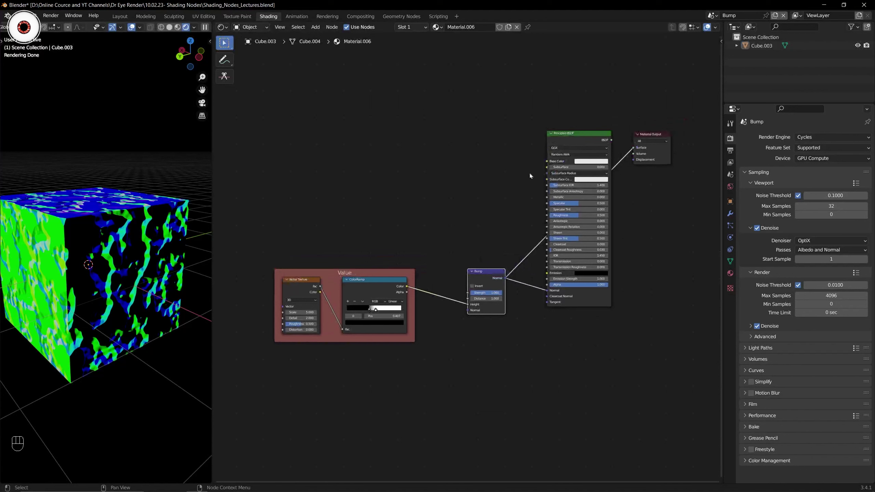
{"action": "left_click", "coordinate": [575, 138], "text": "ctrl+shift"}
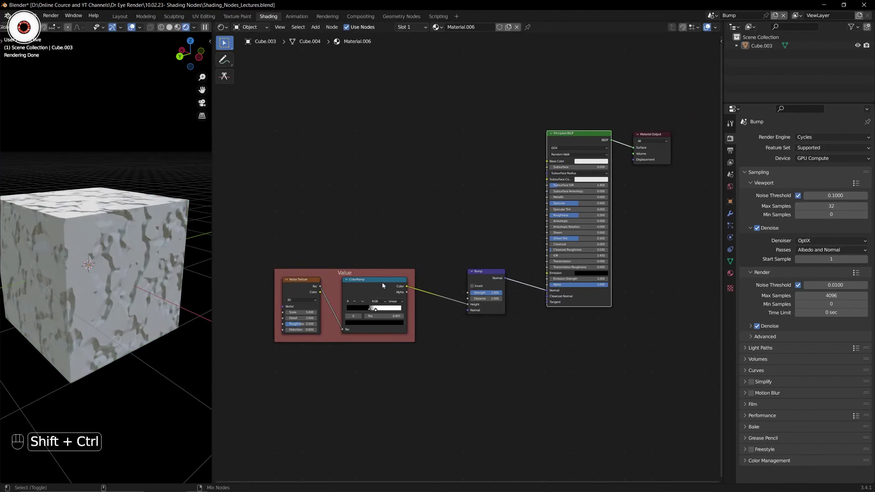
Alternate the cube preview between the ColorRamp and the Principled BSDF to compare the mask with the bumps
{"action": "left_click", "coordinate": [382, 284], "text": "ctrl+shift"}
{"action": "left_click", "coordinate": [574, 139], "text": "ctrl+shift"}
{"action": "scroll", "coordinate": [441, 227], "scroll_direction": "up", "scroll_amount": 1}
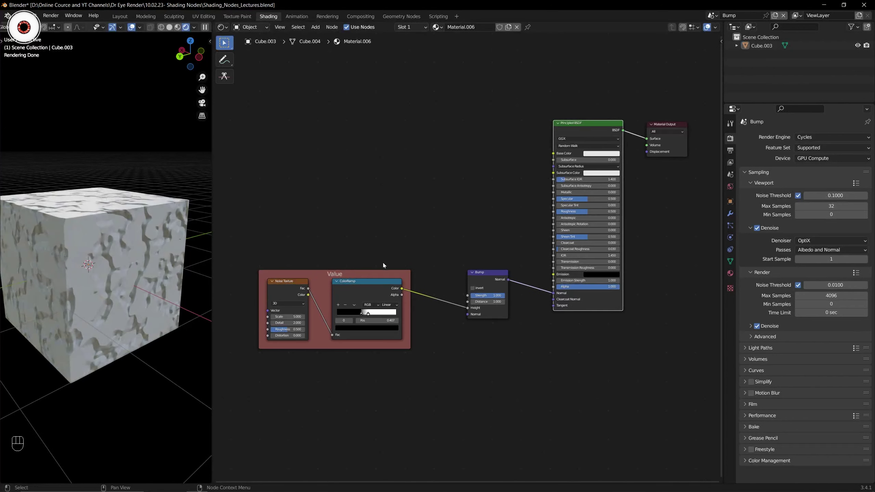
{"action": "left_click", "coordinate": [360, 287], "text": "ctrl+shift"}
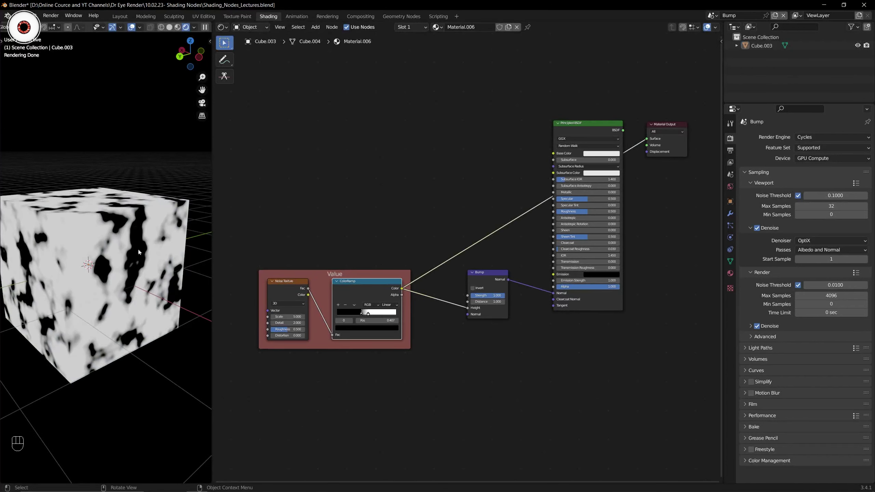
{"action": "left_click", "coordinate": [573, 129], "text": "ctrl+shift"}
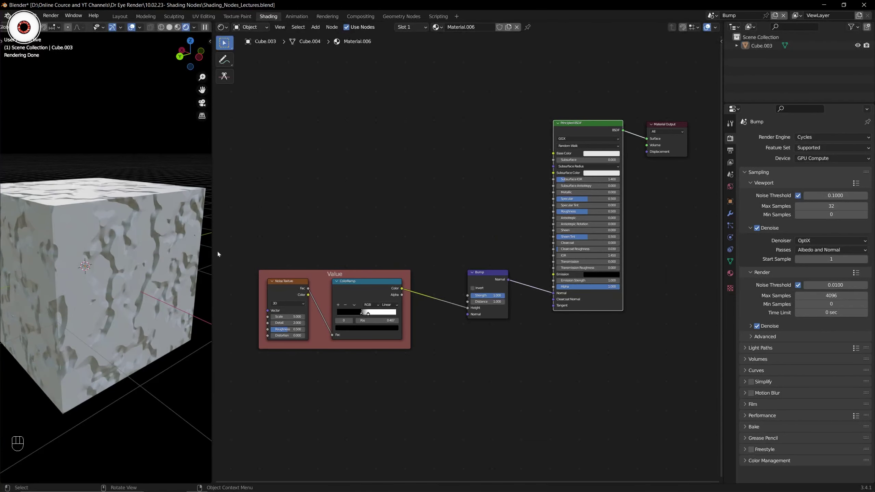
Preview the ColorRamp, Bump and Principled BSDF outputs on the cube in turn to compare each stage
{"action": "left_click", "coordinate": [352, 283], "text": "ctrl+shift"}
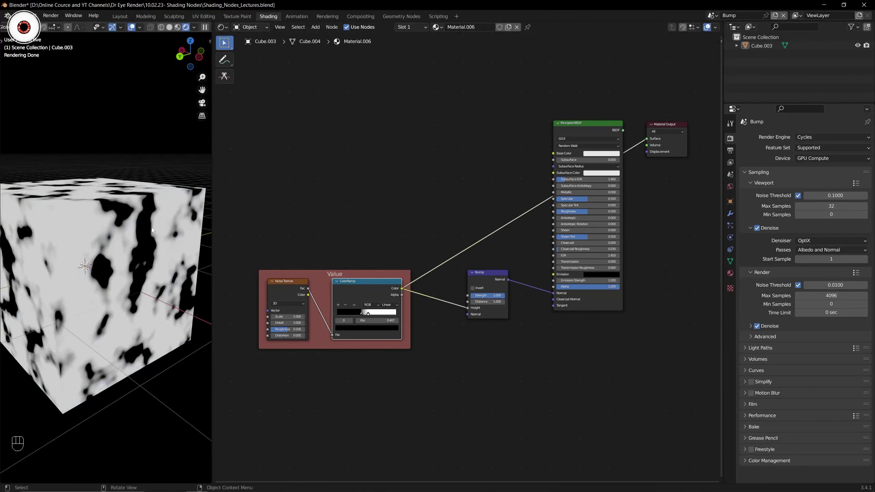
{"action": "left_click", "coordinate": [489, 280], "text": "ctrl+shift"}
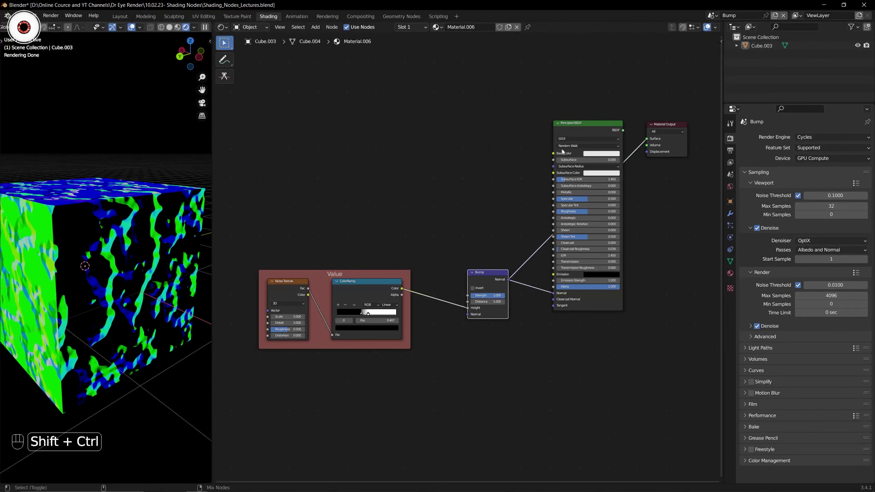
{"action": "left_click", "coordinate": [569, 131], "text": "ctrl+shift"}
Inspect the Bump node's normal colors on the cube once more, and return to the Principled BSDF preview
{"action": "middle_click_drag", "start_coordinate": [368, 305], "coordinate": [406, 273]}
{"action": "scroll", "coordinate": [405, 273], "scroll_direction": "up", "scroll_amount": 1}
{"action": "scroll", "coordinate": [349, 295], "scroll_direction": "up", "scroll_amount": 3}
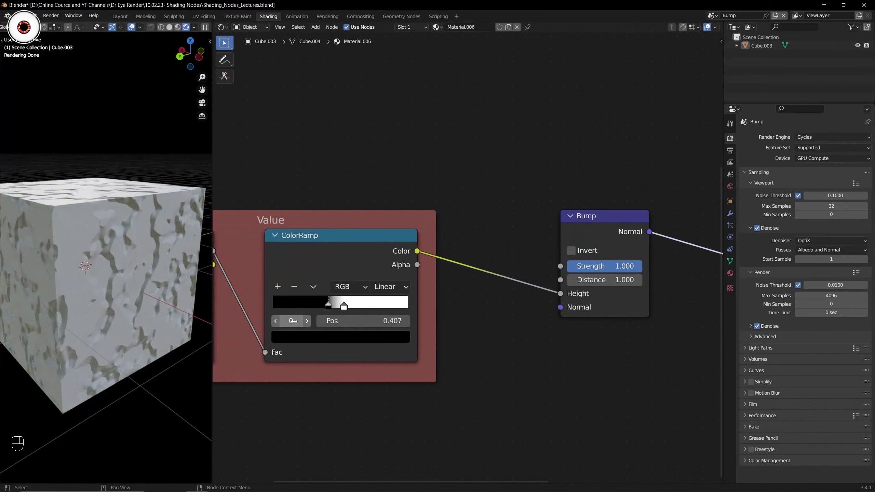
{"action": "left_click", "coordinate": [579, 255], "text": "ctrl+shift"}
{"action": "scroll", "coordinate": [493, 197], "scroll_direction": "down", "scroll_amount": 2}
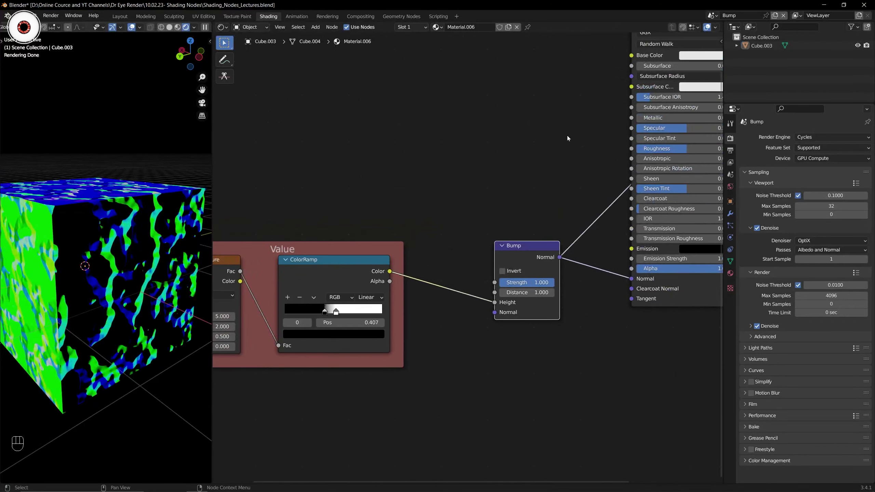
{"action": "scroll", "coordinate": [567, 138], "scroll_direction": "down", "scroll_amount": 1}
{"action": "left_click", "coordinate": [569, 115], "text": "ctrl+shift"}
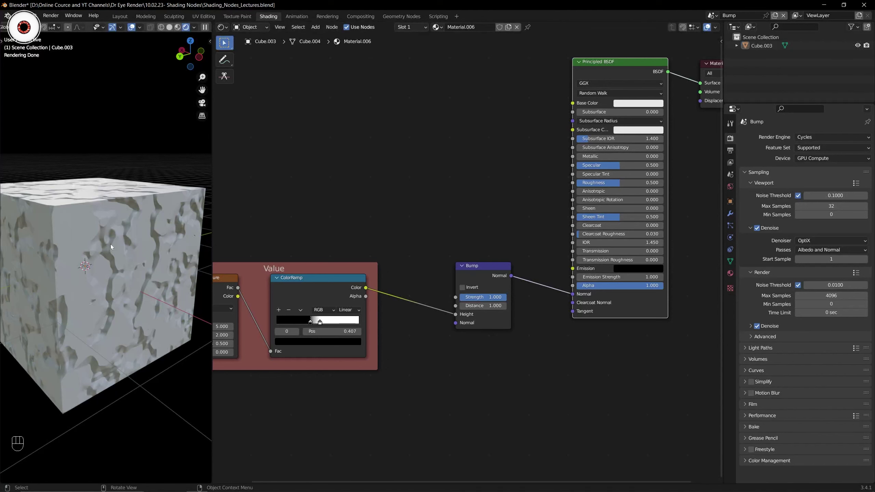
{"action": "scroll", "coordinate": [111, 246], "scroll_direction": "down", "scroll_amount": 2}
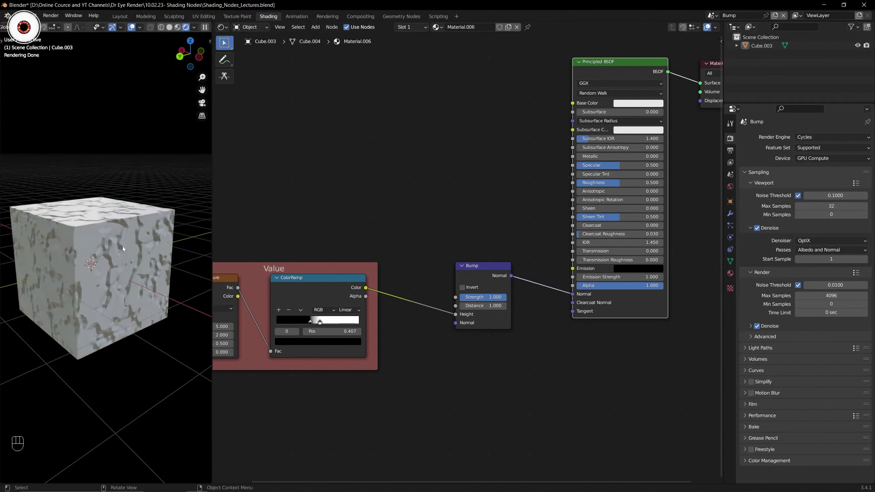
Shift the ColorRamp's black stop slightly toward white, set the white stop to 0.600 and preview the ramp on the cube
{"action": "middle_click_drag", "start_coordinate": [339, 251], "coordinate": [407, 229]}
{"action": "scroll", "coordinate": [362, 298], "scroll_direction": "up", "scroll_amount": 4}
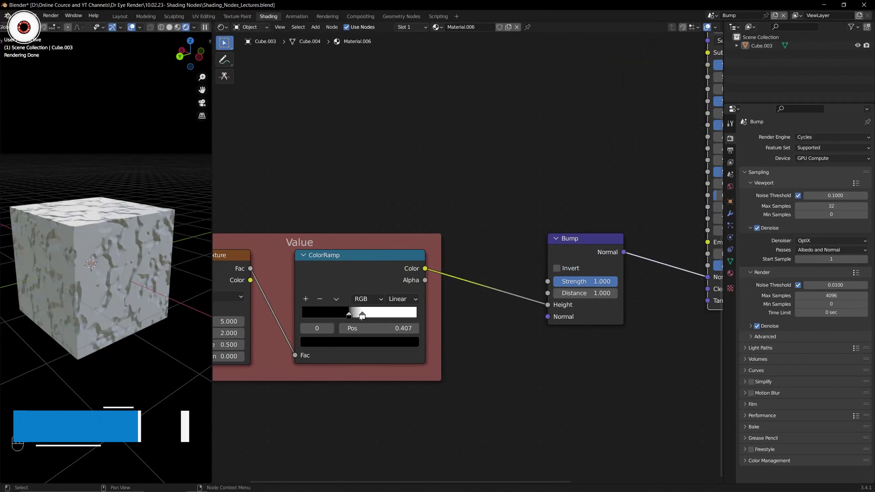
{"action": "scroll", "coordinate": [293, 253], "scroll_direction": "down", "scroll_amount": 3}
{"action": "middle_click_drag", "start_coordinate": [293, 253], "coordinate": [340, 255]}
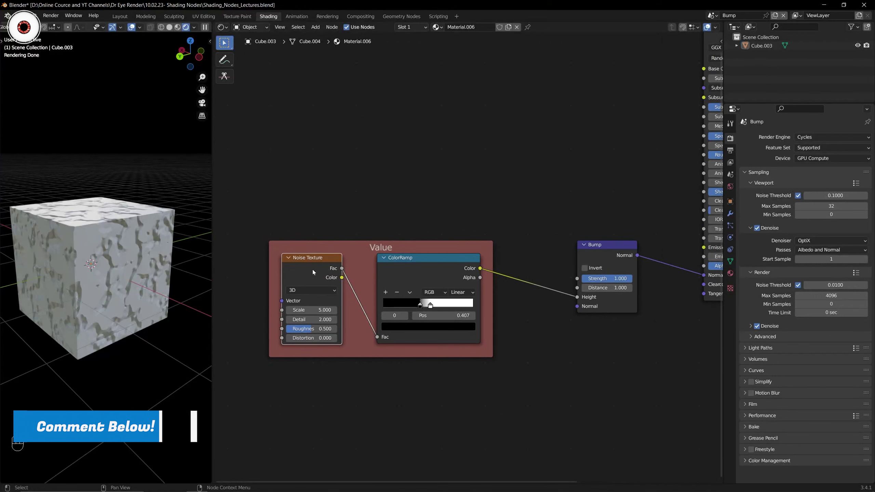
{"action": "middle_click_drag", "start_coordinate": [406, 220], "coordinate": [337, 224]}
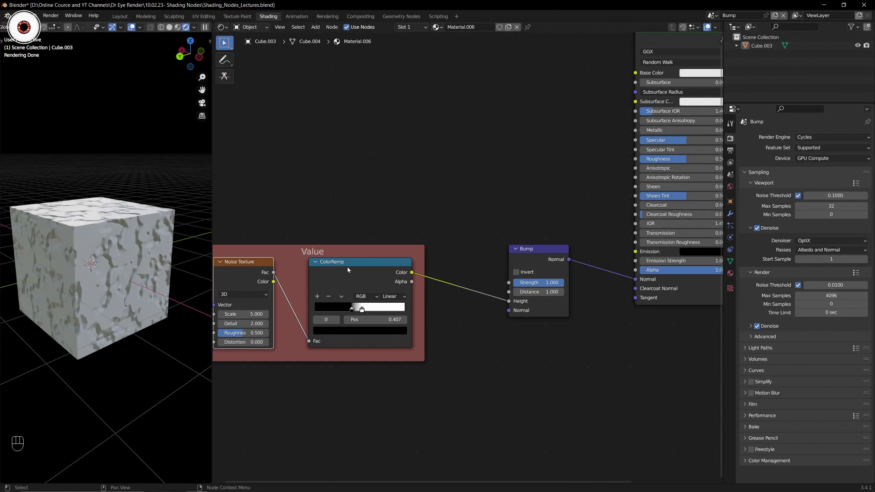
{"action": "scroll", "coordinate": [348, 267], "scroll_direction": "up", "scroll_amount": 2}
{"action": "mouse_move", "coordinate": [325, 329]}
{"action": "left_mouse_down"}
{"action": "mouse_move", "coordinate": [355, 330]}
{"action": "mouse_move", "coordinate": [304, 329]}
{"action": "mouse_move", "coordinate": [331, 329]}
{"action": "left_mouse_up"}
{"action": "left_click", "coordinate": [341, 329]}
{"action": "left_click", "coordinate": [316, 271], "text": "ctrl+shift"}
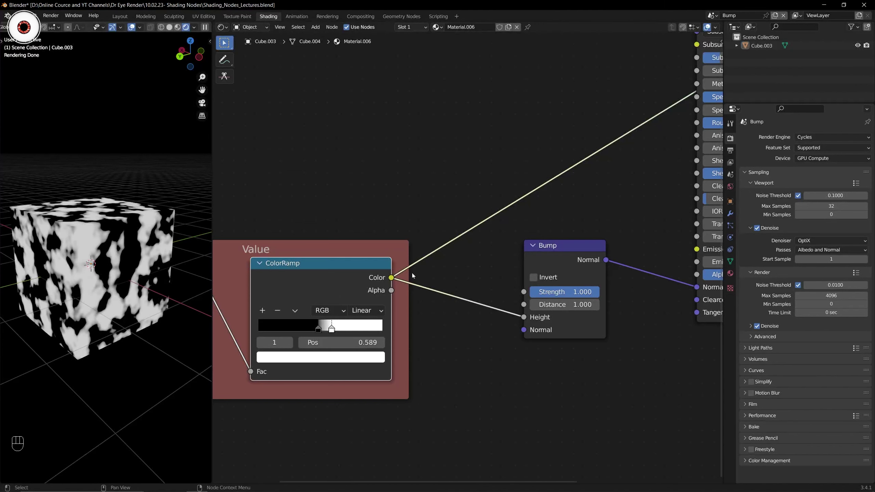
{"action": "left_click_drag", "start_coordinate": [333, 329], "coordinate": [333, 329]}
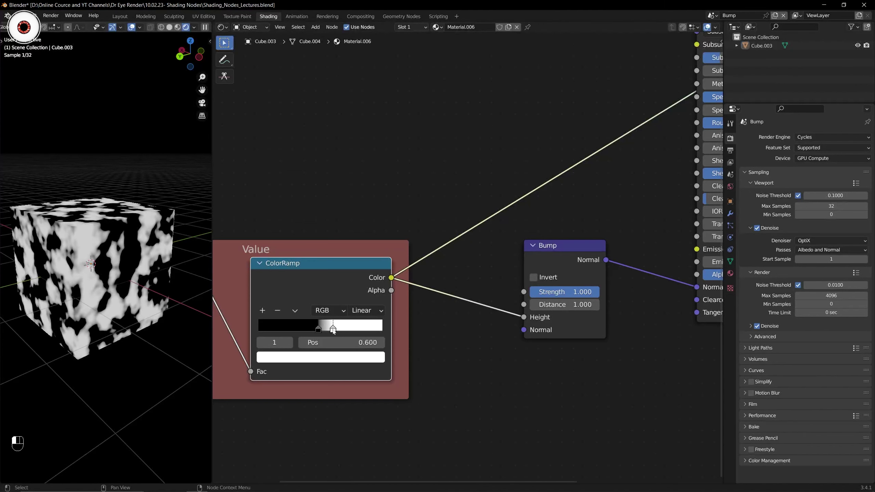
Preview the Bump normals on the cube, restore the Principled BSDF as the surface shader and save the file
{"action": "scroll", "coordinate": [468, 258], "scroll_direction": "down", "scroll_amount": 2}
{"action": "middle_click_drag", "start_coordinate": [493, 248], "coordinate": [412, 272]}
{"action": "left_click", "coordinate": [447, 282], "text": "ctrl+shift"}
{"action": "middle_click_drag", "start_coordinate": [468, 215], "coordinate": [440, 237]}
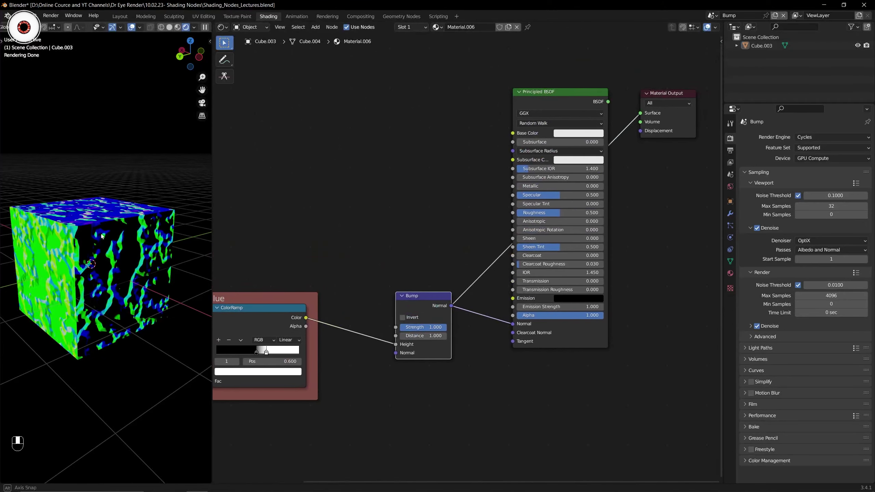
{"action": "middle_click_drag", "start_coordinate": [103, 239], "coordinate": [104, 235]}
{"action": "left_click", "coordinate": [533, 114], "text": "ctrl+shift"}
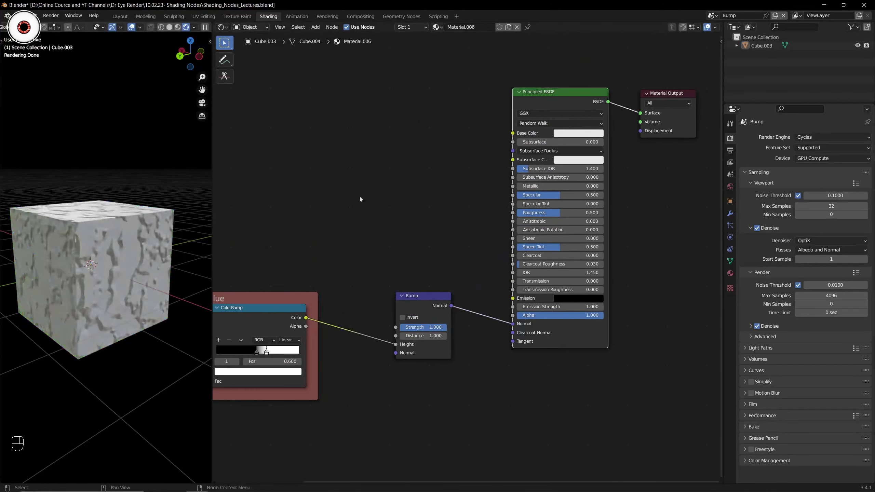
{"action": "key", "text": "ctrl+s"}
{"action": "middle_click_drag", "start_coordinate": [94, 202], "coordinate": [128, 202]}
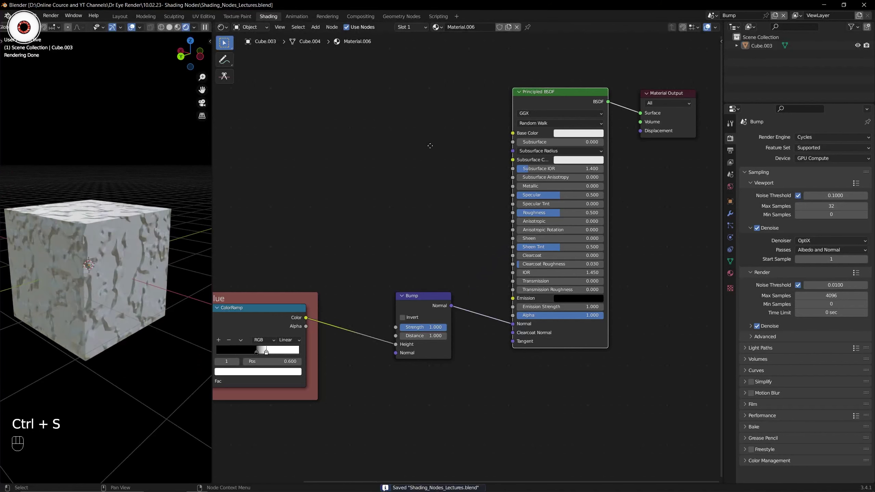
Set the Principled BSDF's Base Color to a soft red and save the file
{"action": "middle_click_drag", "start_coordinate": [578, 132], "coordinate": [491, 184]}
{"action": "left_click", "coordinate": [491, 184]}
{"action": "left_click", "coordinate": [499, 118]}
{"action": "left_click_drag", "start_coordinate": [498, 119], "coordinate": [499, 117]}
{"action": "left_click_drag", "start_coordinate": [535, 76], "coordinate": [535, 85]}
{"action": "scroll", "coordinate": [133, 162], "scroll_direction": "up", "scroll_amount": 1}
{"action": "middle_click_drag", "start_coordinate": [132, 163], "coordinate": [117, 166]}
{"action": "key", "text": "ctrl+s"}
Select the Bump node and set its Strength to 1.000
{"action": "scroll", "coordinate": [346, 227], "scroll_direction": "down", "scroll_amount": 4}
{"action": "scroll", "coordinate": [345, 227], "scroll_direction": "down", "scroll_amount": 1}
{"action": "middle_click_drag", "start_coordinate": [297, 243], "coordinate": [469, 168]}
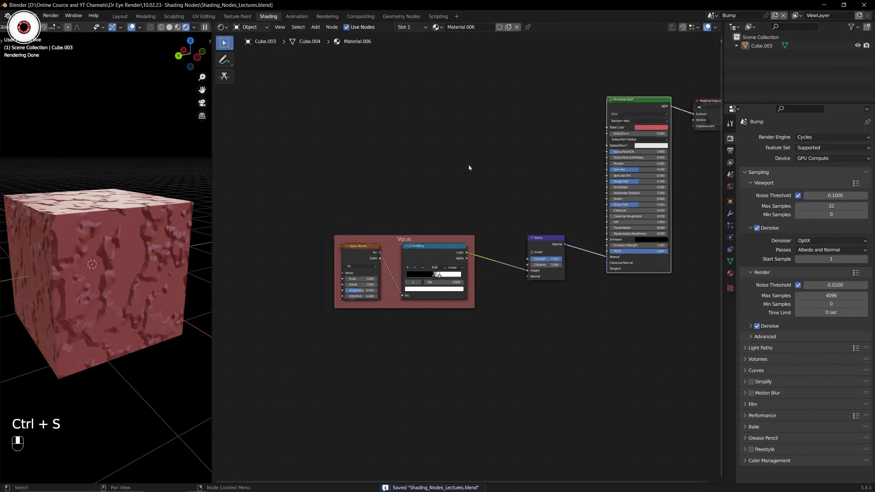
{"action": "middle_click_drag", "start_coordinate": [137, 222], "coordinate": [140, 219]}
{"action": "middle_click_drag", "start_coordinate": [443, 227], "coordinate": [397, 234]}
{"action": "scroll", "coordinate": [446, 252], "scroll_direction": "up", "scroll_amount": 2}
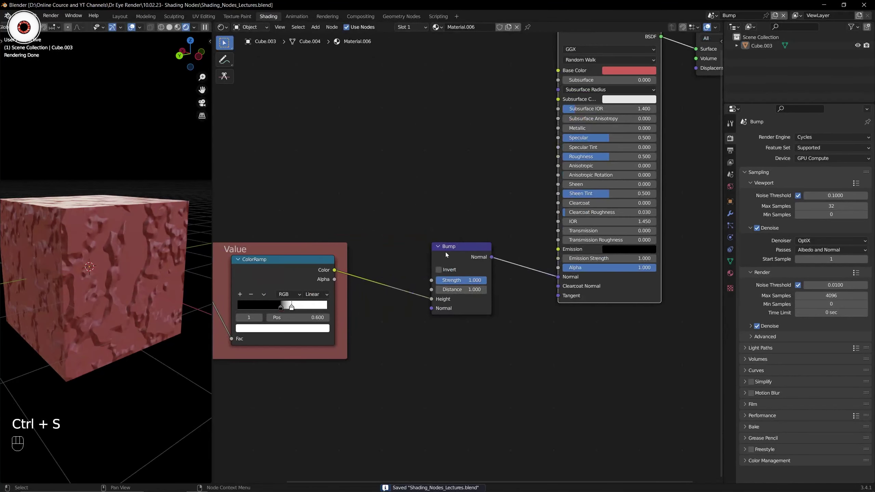
{"action": "left_click", "coordinate": [453, 251]}
{"action": "middle_click_drag", "start_coordinate": [455, 253], "coordinate": [385, 257]}
{"action": "scroll", "coordinate": [398, 256], "scroll_direction": "up", "scroll_amount": 4}
{"action": "left_click_drag", "start_coordinate": [407, 292], "coordinate": [435, 292]}
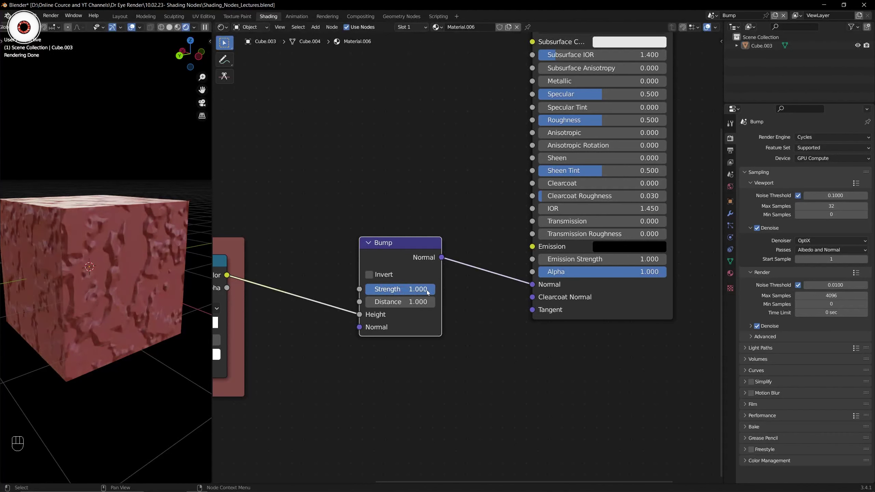
Set the Bump node's Distance to 1 and save the file
{"action": "mouse_move", "coordinate": [398, 302]}
{"action": "left_mouse_down"}
{"action": "mouse_move", "coordinate": [432, 302]}
{"action": "mouse_move", "coordinate": [372, 302]}
{"action": "mouse_move", "coordinate": [413, 302]}
{"action": "mouse_move", "coordinate": [406, 302]}
{"action": "left_mouse_up"}
{"action": "left_click", "coordinate": [405, 302]}
{"action": "type", "text": "1"}
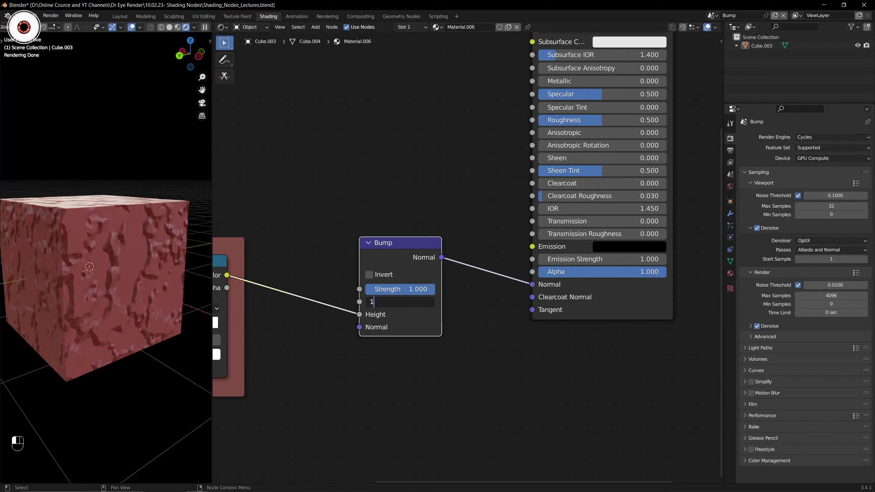
{"action": "key", "text": "Return"}
{"action": "key", "text": "ctrl+s"}
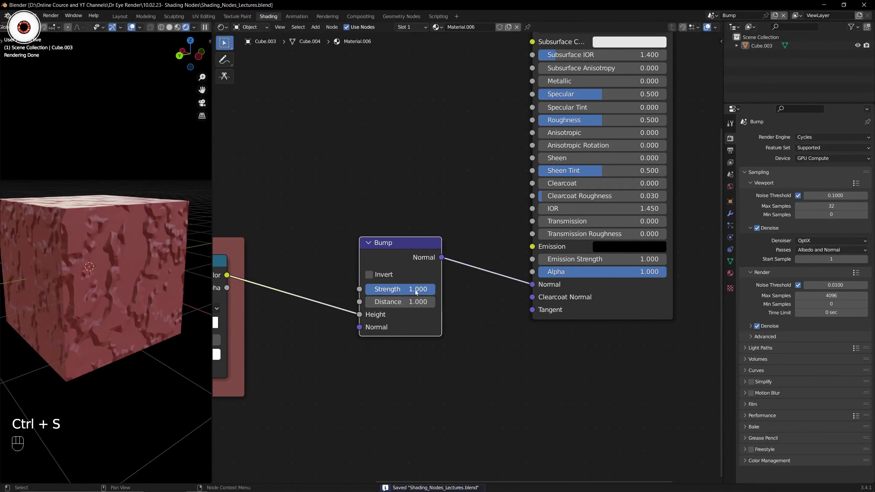
{"action": "mouse_move", "coordinate": [407, 288]}
{"action": "left_mouse_down"}
{"action": "mouse_move", "coordinate": [399, 289]}
{"action": "mouse_move", "coordinate": [407, 289]}
{"action": "left_mouse_up"}
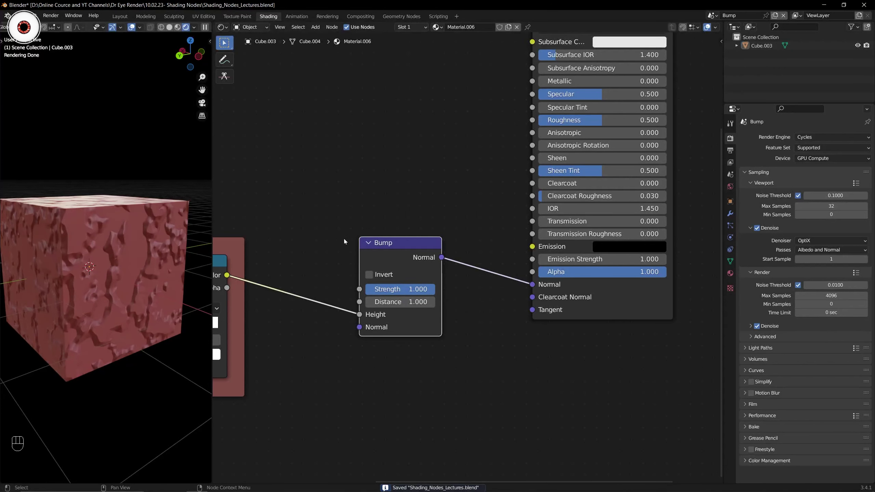
{"action": "left_click_drag", "start_coordinate": [329, 211], "coordinate": [465, 362]}
{"action": "key", "text": "ctrl+s"}
Cut the link between the Bump node's Normal output and the Principled BSDF's Normal input, and save the file
{"action": "scroll", "coordinate": [370, 204], "scroll_direction": "down", "scroll_amount": 5}
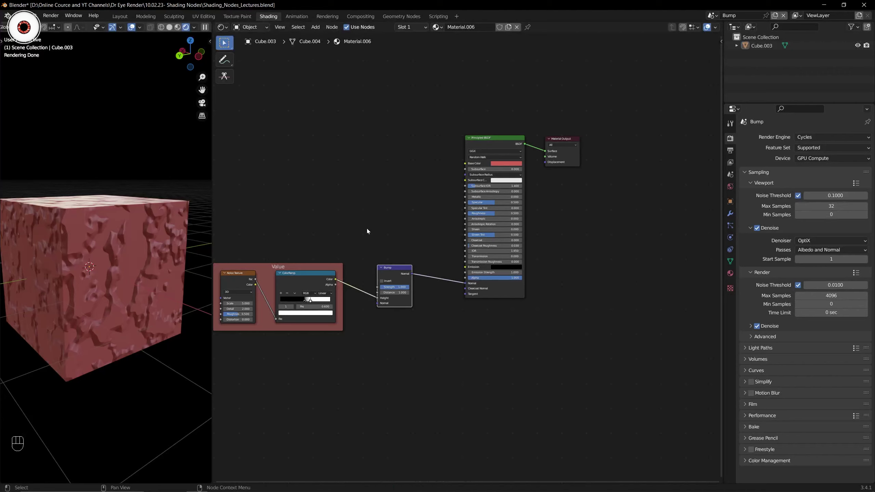
{"action": "scroll", "coordinate": [390, 235], "scroll_direction": "up", "scroll_amount": 3}
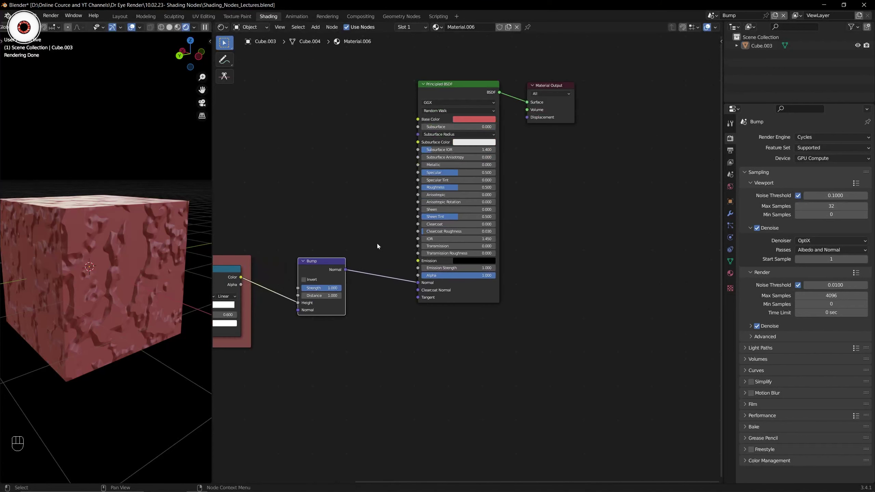
{"action": "right_click_drag", "start_coordinate": [378, 238], "coordinate": [387, 298], "text": "ctrl"}
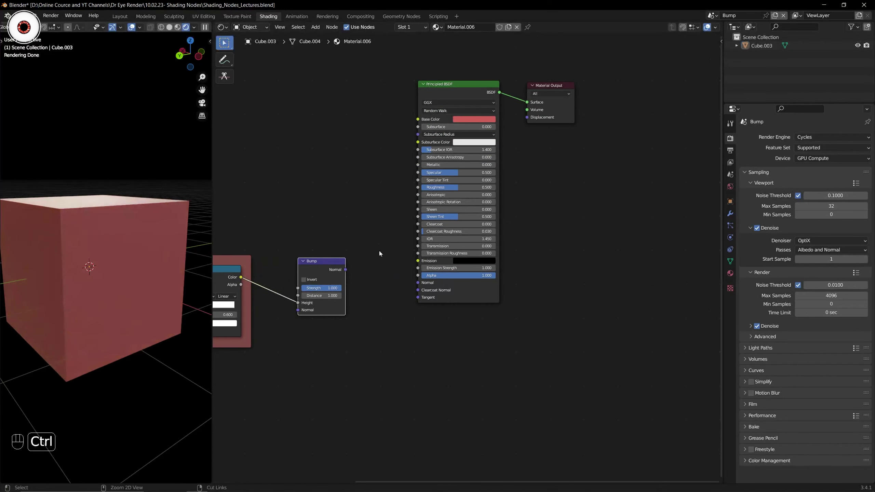
{"action": "left_click_drag", "start_coordinate": [345, 270], "coordinate": [418, 283]}
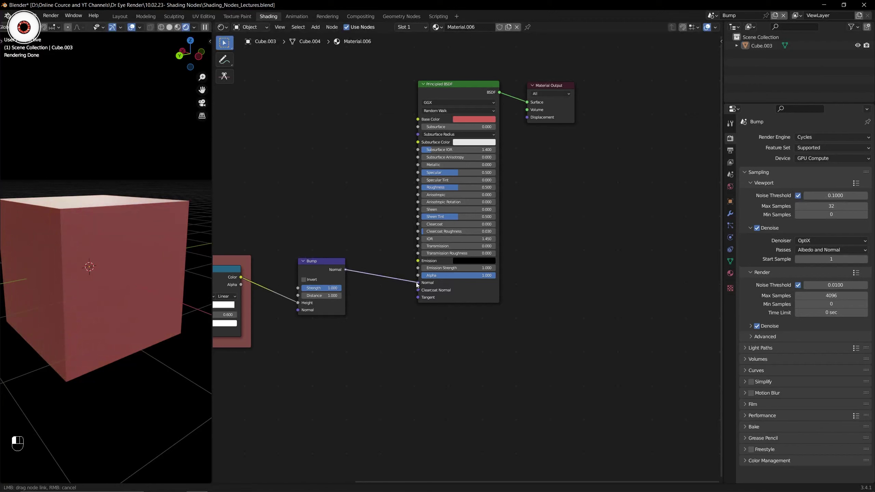
{"action": "mouse_move", "coordinate": [372, 232]}
{"action": "right_mouse_down", "text": "ctrl"}
{"action": "mouse_move", "coordinate": [380, 297]}
{"action": "mouse_move", "coordinate": [385, 260]}
{"action": "mouse_move", "coordinate": [376, 259]}
{"action": "right_mouse_up", "text": "ctrl"}
{"action": "key", "text": "ctrl+s"}
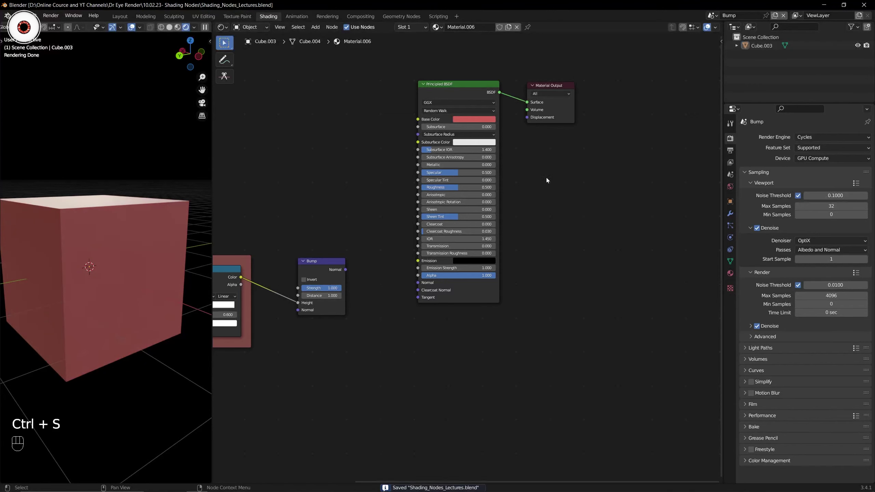
Move the Material Output node lower and farther away from the Principled BSDF to make space between them
{"action": "middle_click_drag", "start_coordinate": [547, 179], "coordinate": [481, 215]}
{"action": "middle_click_drag", "start_coordinate": [327, 226], "coordinate": [288, 234]}
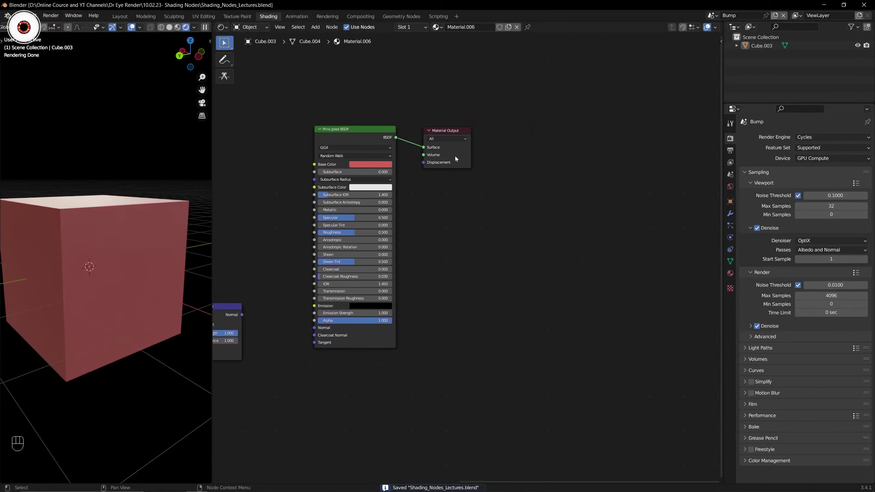
{"action": "left_click_drag", "start_coordinate": [456, 156], "coordinate": [598, 253]}
{"action": "middle_click_drag", "start_coordinate": [598, 252], "coordinate": [510, 236]}
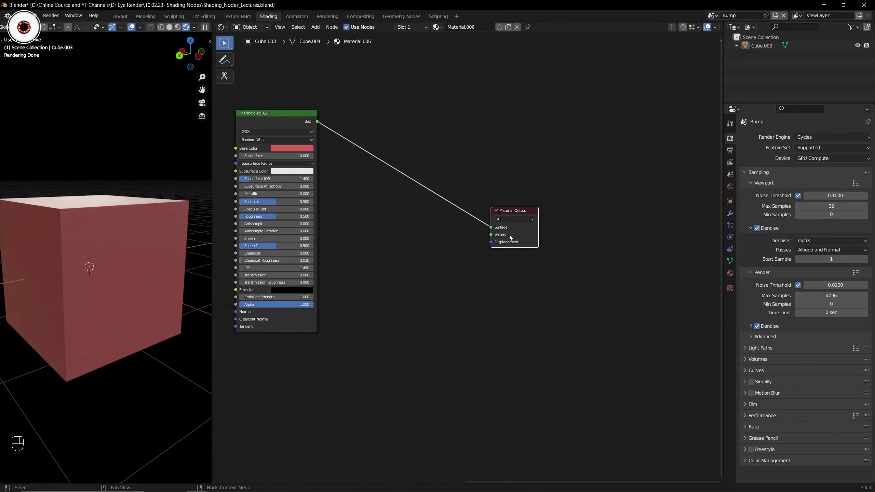
{"action": "scroll", "coordinate": [389, 226], "scroll_direction": "down", "scroll_amount": 1}
{"action": "middle_click_drag", "start_coordinate": [389, 226], "coordinate": [504, 223]}
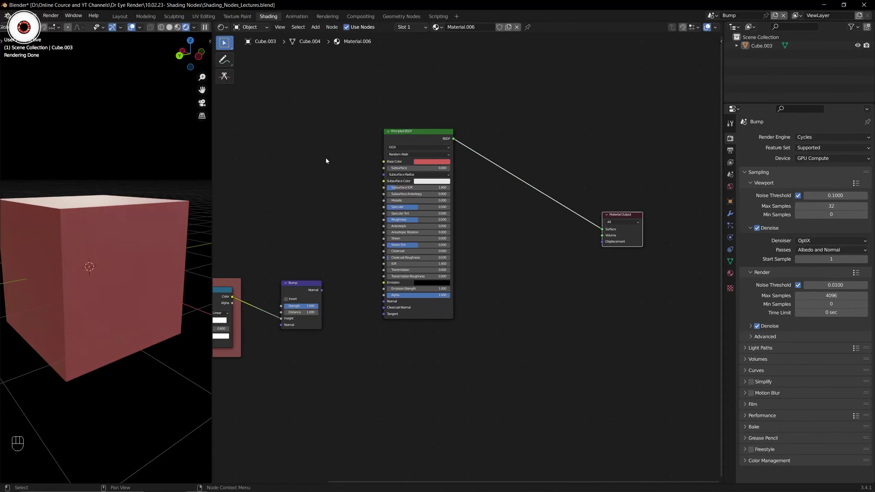
Reconnect the Bump node's Normal output to the Principled BSDF's Normal input to compare the shading, and cut that link again
{"action": "scroll", "coordinate": [326, 152], "scroll_direction": "up", "scroll_amount": 2}
{"action": "left_click_drag", "start_coordinate": [321, 112], "coordinate": [377, 360]}
{"action": "middle_click_drag", "start_coordinate": [283, 243], "coordinate": [345, 228]}
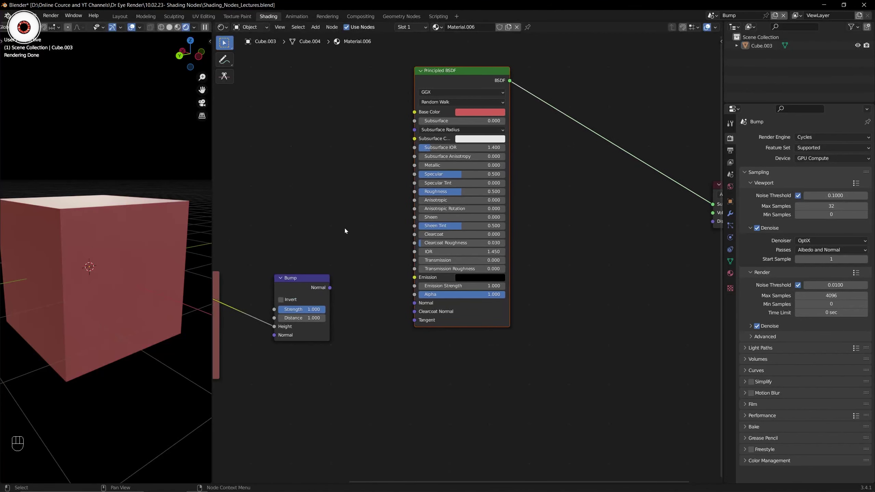
{"action": "scroll", "coordinate": [344, 268], "scroll_direction": "up", "scroll_amount": 1}
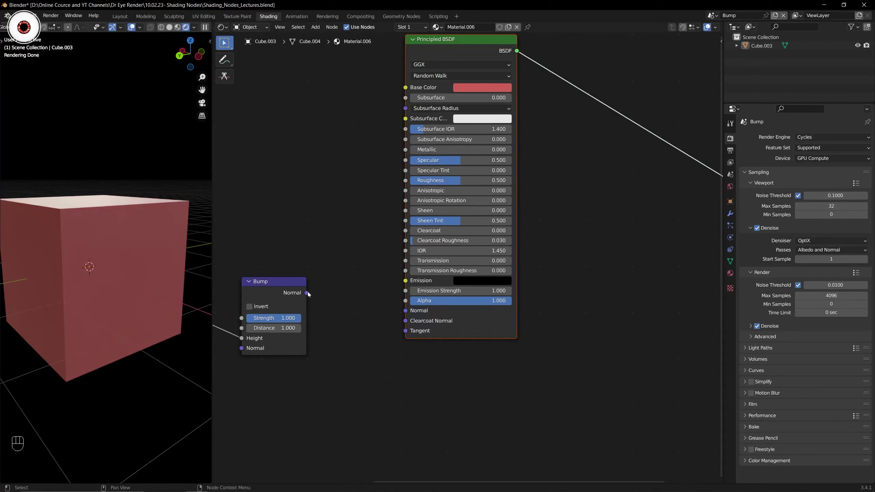
{"action": "left_click_drag", "start_coordinate": [307, 293], "coordinate": [405, 311]}
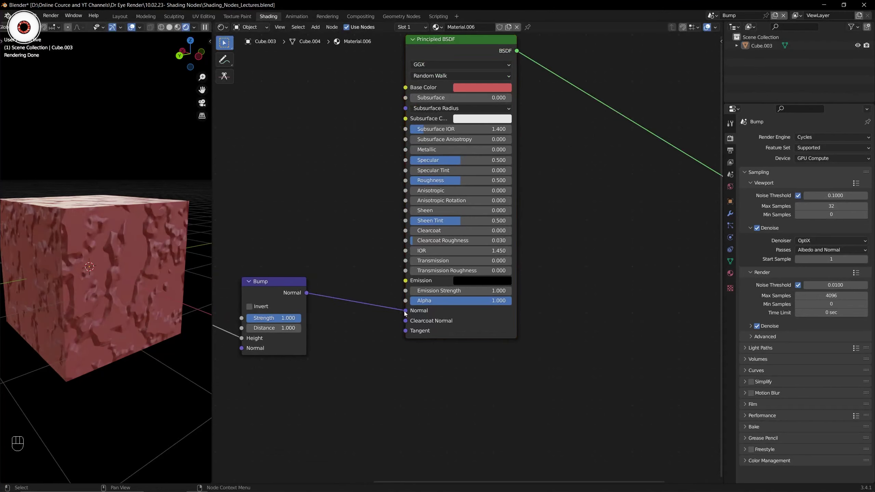
{"action": "right_click_drag", "start_coordinate": [378, 283], "coordinate": [363, 329], "text": "ctrl"}
Move the Material Output node slightly farther from the Principled BSDF and save the file
{"action": "scroll", "coordinate": [531, 216], "scroll_direction": "down", "scroll_amount": 4}
{"action": "middle_click_drag", "start_coordinate": [594, 207], "coordinate": [331, 229]}
{"action": "scroll", "coordinate": [389, 254], "scroll_direction": "up", "scroll_amount": 1}
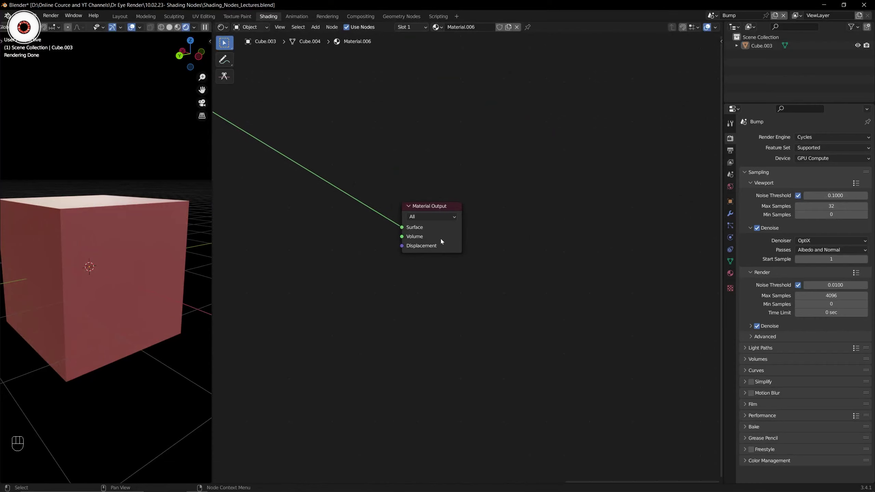
{"action": "left_click_drag", "start_coordinate": [440, 239], "coordinate": [455, 235]}
{"action": "scroll", "coordinate": [434, 224], "scroll_direction": "down", "scroll_amount": 4}
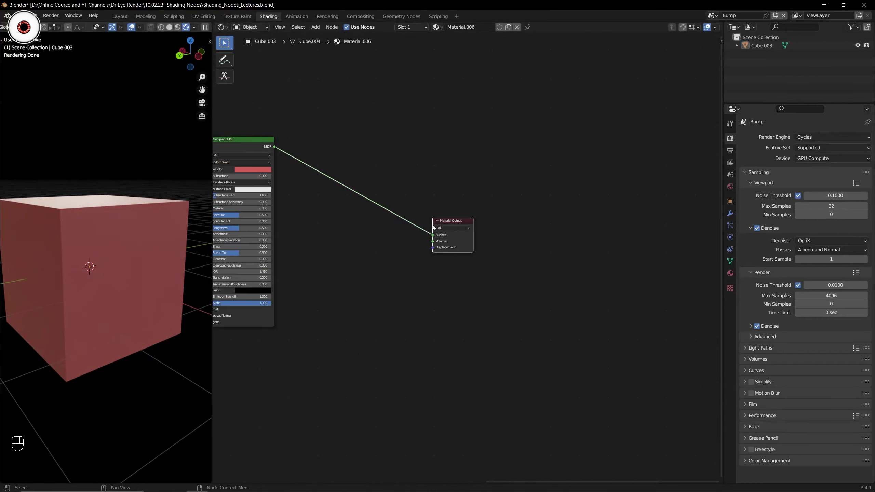
{"action": "scroll", "coordinate": [433, 223], "scroll_direction": "up", "scroll_amount": 4}
{"action": "left_click_drag", "start_coordinate": [387, 167], "coordinate": [487, 265]}
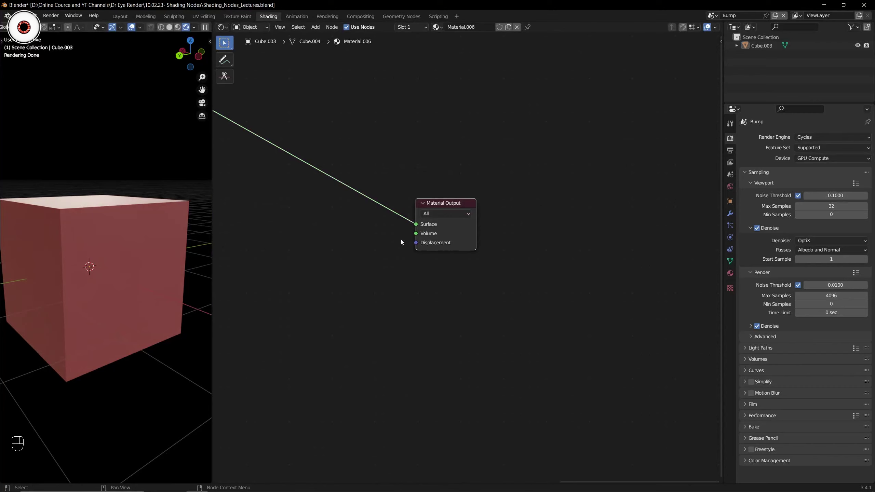
{"action": "left_click_drag", "start_coordinate": [401, 240], "coordinate": [504, 259]}
{"action": "scroll", "coordinate": [388, 250], "scroll_direction": "down", "scroll_amount": 2}
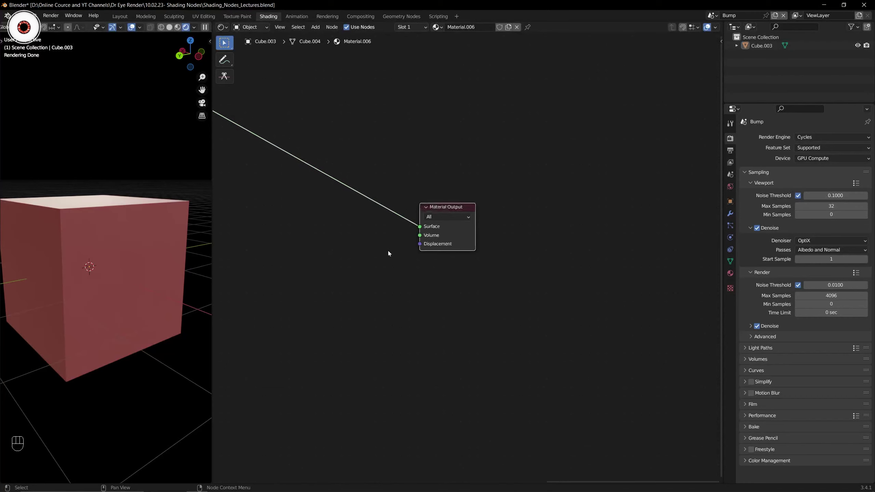
{"action": "left_click", "coordinate": [360, 269]}
{"action": "scroll", "coordinate": [359, 268], "scroll_direction": "up", "scroll_amount": 1}
{"action": "key", "text": "ctrl+s"}
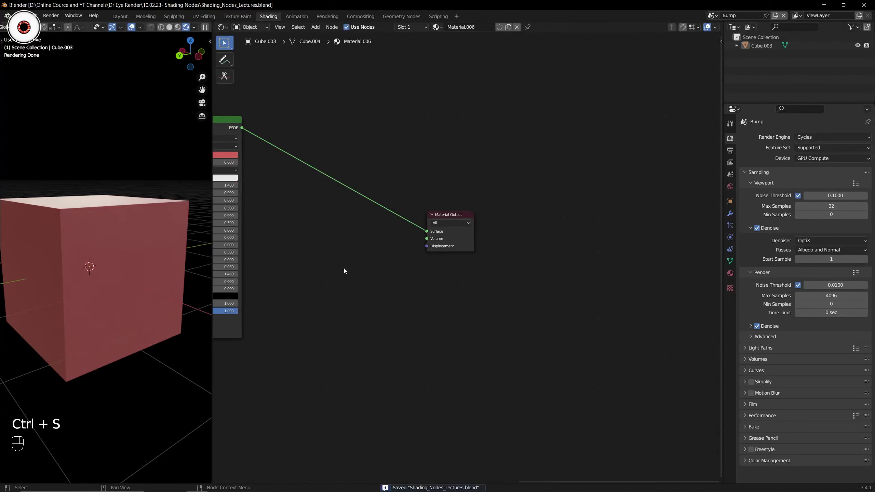
Add a Displacement node between the Principled BSDF and the Material Output, slightly below the latter
{"action": "key", "text": "shift+a"}
{"action": "left_click", "coordinate": [343, 268]}
{"action": "type", "text": "disp"}
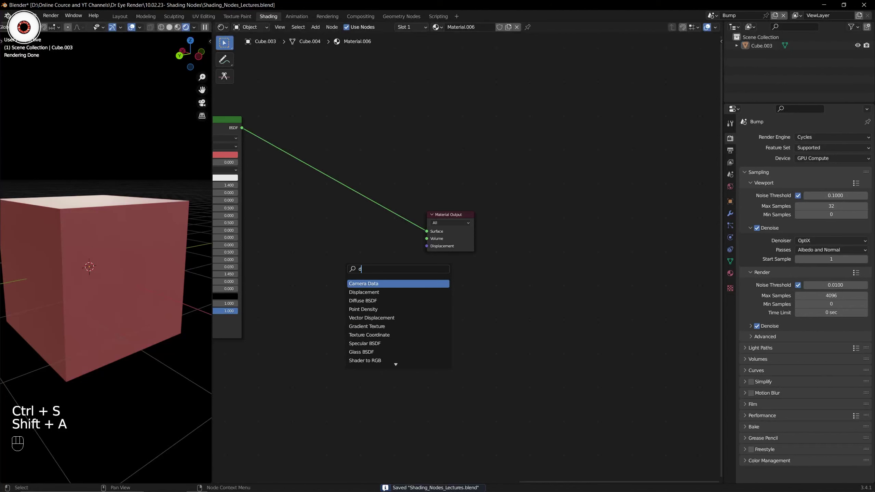
{"action": "key", "text": "Return"}
{"action": "scroll", "coordinate": [336, 269], "scroll_direction": "down", "scroll_amount": 3}
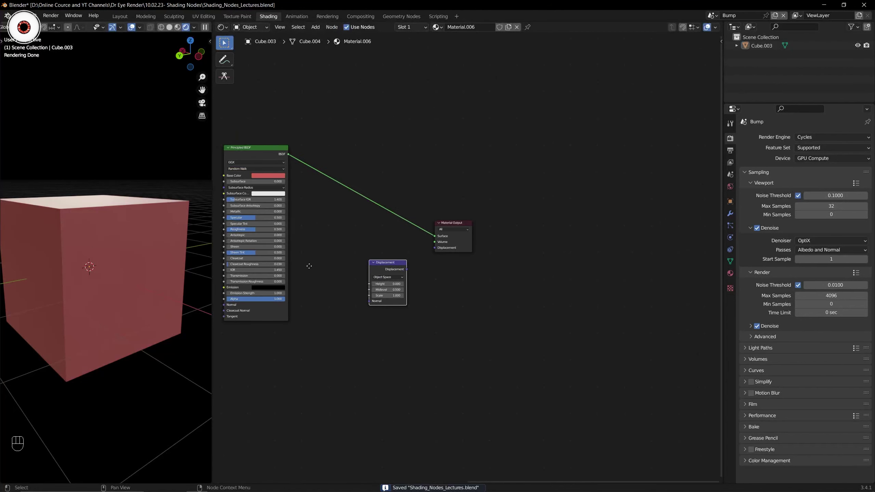
Review the bump chain by selecting the Bump node and the Value frame with its Noise Texture and ColorRamp
{"action": "middle_click_drag", "start_coordinate": [285, 269], "coordinate": [460, 250]}
{"action": "scroll", "coordinate": [346, 230], "scroll_direction": "up", "scroll_amount": 4}
{"action": "middle_click_drag", "start_coordinate": [278, 236], "coordinate": [343, 228]}
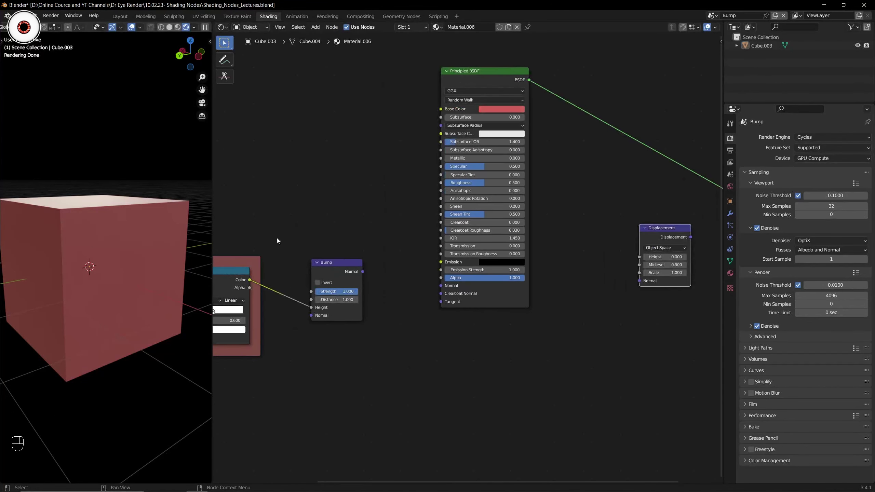
{"action": "left_click_drag", "start_coordinate": [277, 238], "coordinate": [372, 336]}
{"action": "scroll", "coordinate": [410, 292], "scroll_direction": "up", "scroll_amount": 2}
{"action": "scroll", "coordinate": [277, 229], "scroll_direction": "down", "scroll_amount": 7}
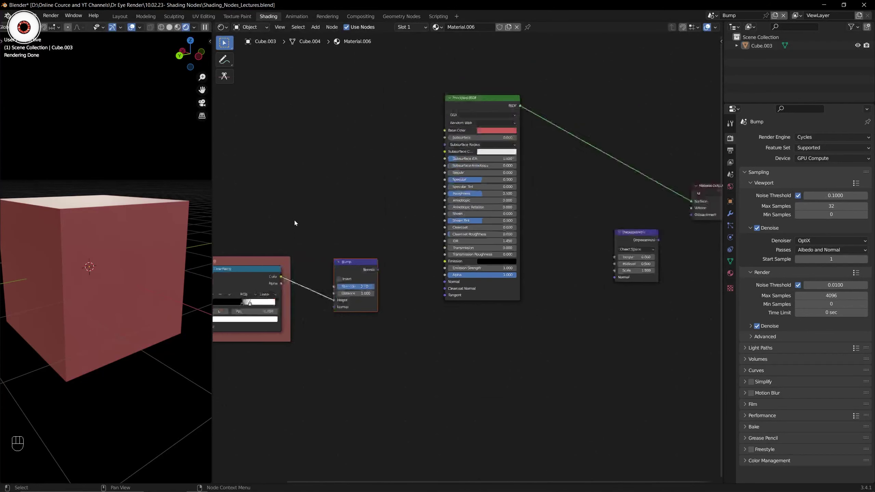
{"action": "middle_click_drag", "start_coordinate": [294, 221], "coordinate": [342, 219]}
{"action": "left_click_drag", "start_coordinate": [227, 226], "coordinate": [376, 333]}
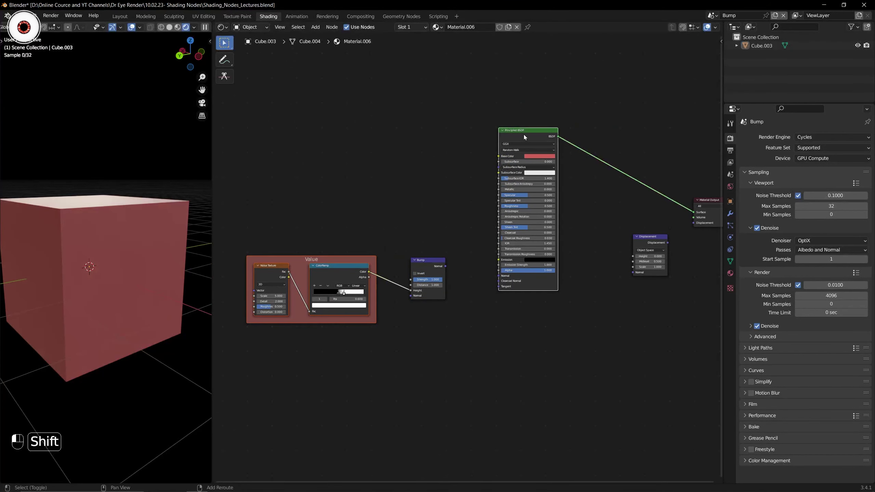
{"action": "left_click_drag", "start_coordinate": [401, 238], "coordinate": [451, 308], "text": "shift"}
{"action": "middle_click_drag", "start_coordinate": [461, 247], "coordinate": [338, 252]}
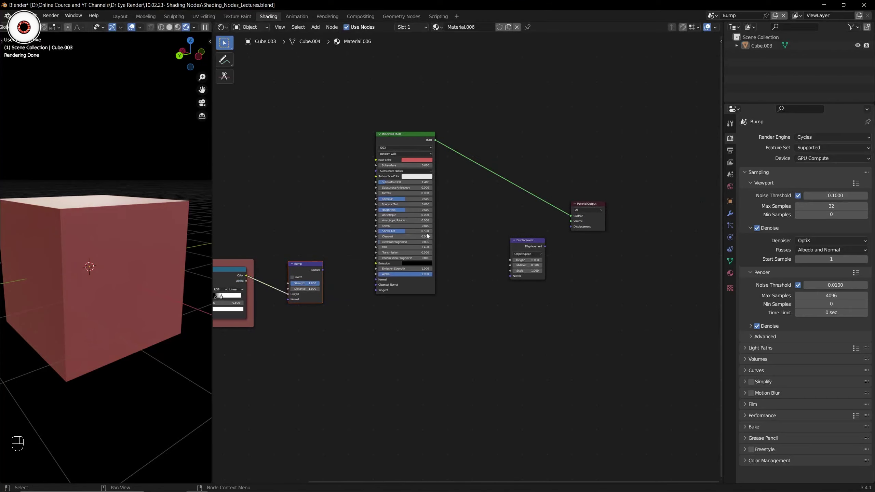
Connect the Displacement node's output to the Material Output's Displacement input and select the Displacement node
{"action": "middle_click_drag", "start_coordinate": [515, 249], "coordinate": [441, 246]}
{"action": "scroll", "coordinate": [441, 246], "scroll_direction": "up", "scroll_amount": 4}
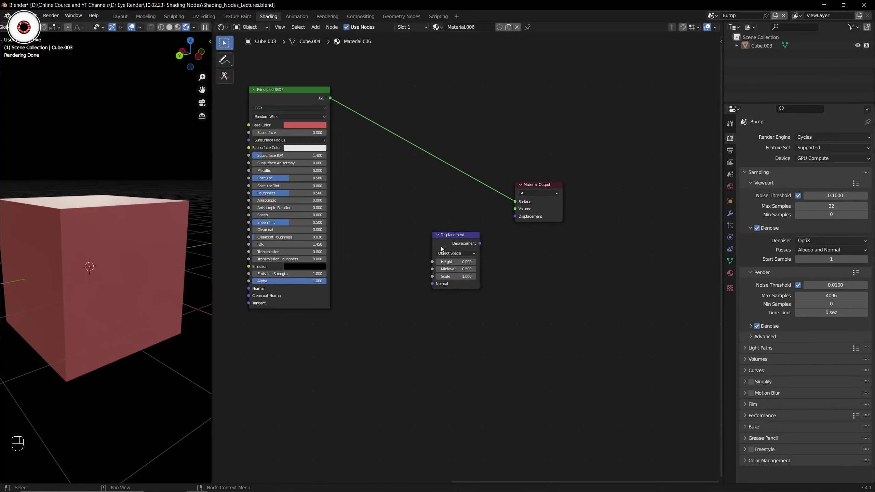
{"action": "scroll", "coordinate": [391, 255], "scroll_direction": "up", "scroll_amount": 2}
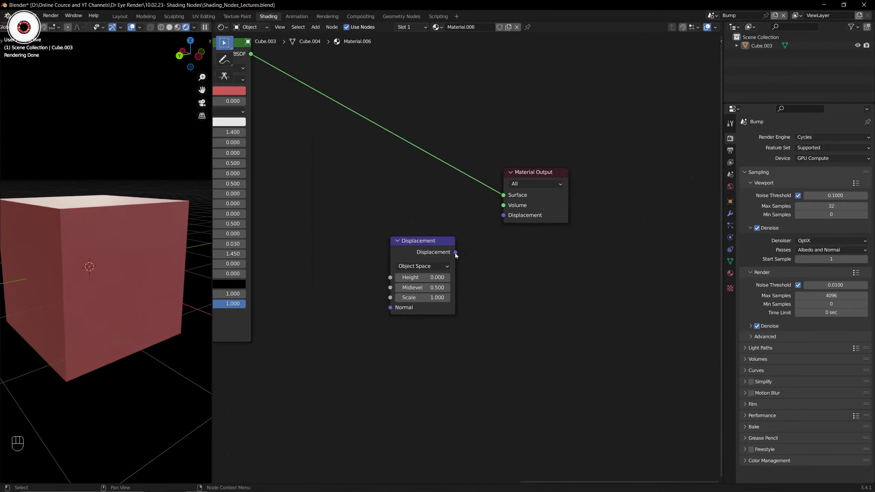
{"action": "left_click_drag", "start_coordinate": [456, 252], "coordinate": [504, 215]}
{"action": "left_click", "coordinate": [422, 251]}
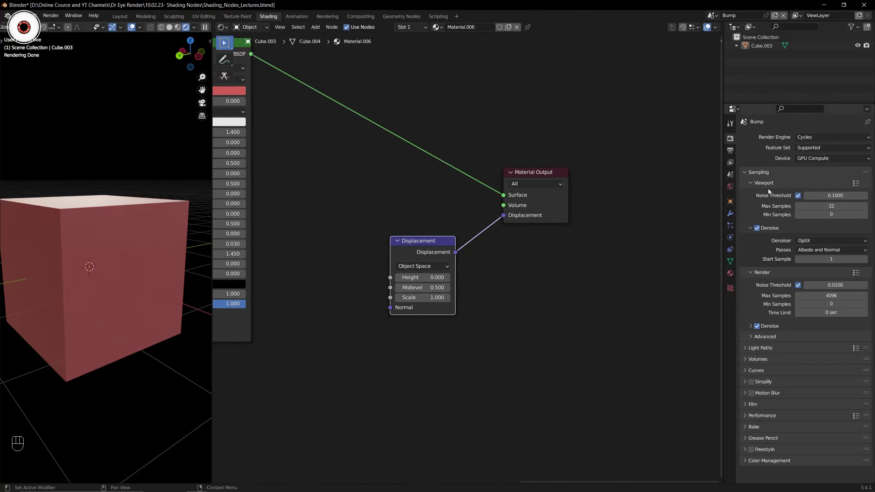
Keep Cycles as the render engine and set the cube material's displacement method to Displacement and Bump
{"action": "left_click", "coordinate": [818, 138]}
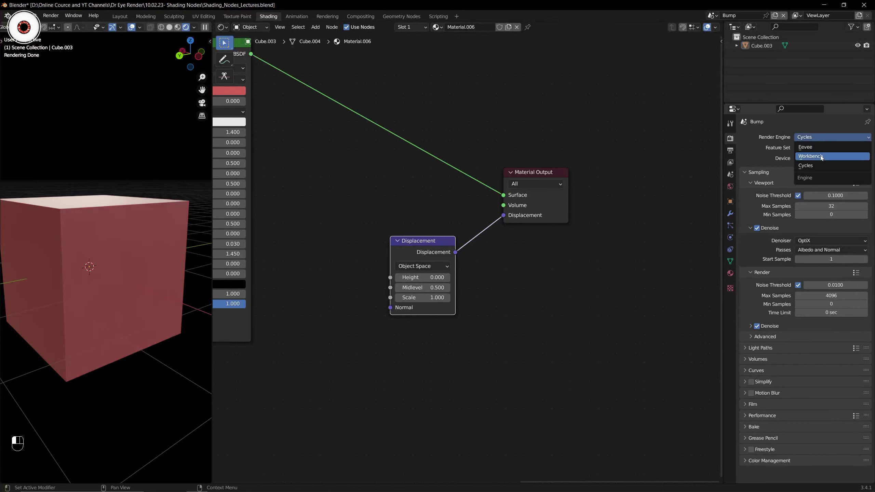
{"action": "left_click", "coordinate": [820, 167]}
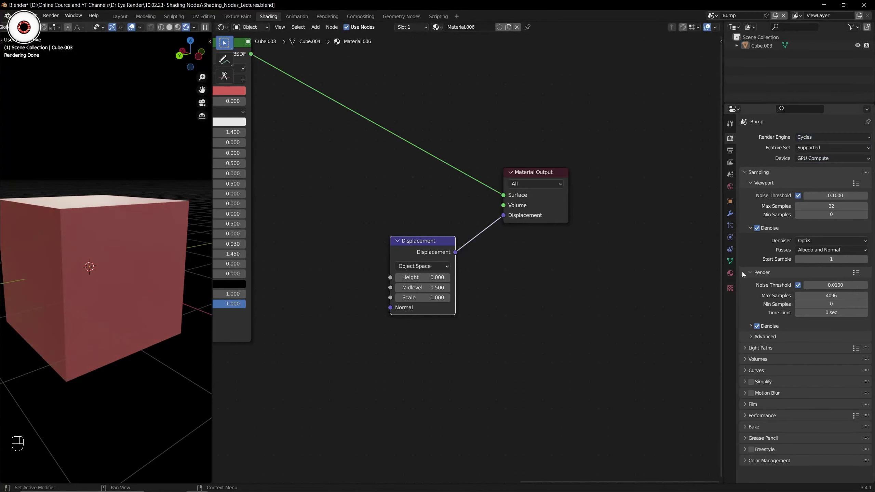
{"action": "left_click", "coordinate": [731, 273]}
{"action": "left_click", "coordinate": [153, 240]}
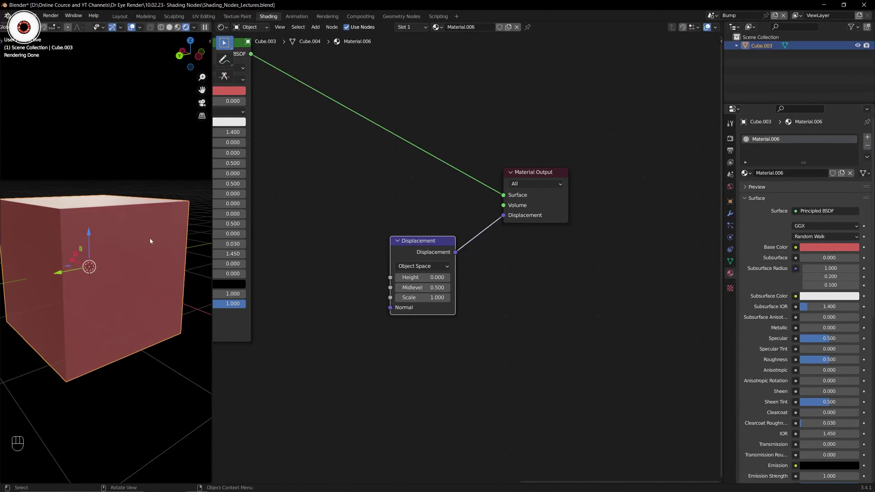
{"action": "scroll", "coordinate": [786, 273], "scroll_direction": "down", "scroll_amount": 10}
{"action": "scroll", "coordinate": [786, 273], "scroll_direction": "down", "scroll_amount": 5}
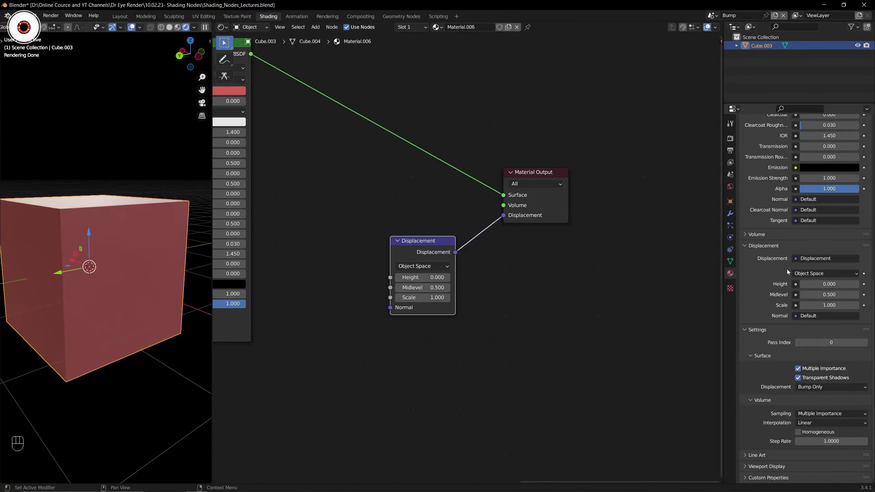
{"action": "left_click", "coordinate": [810, 386]}
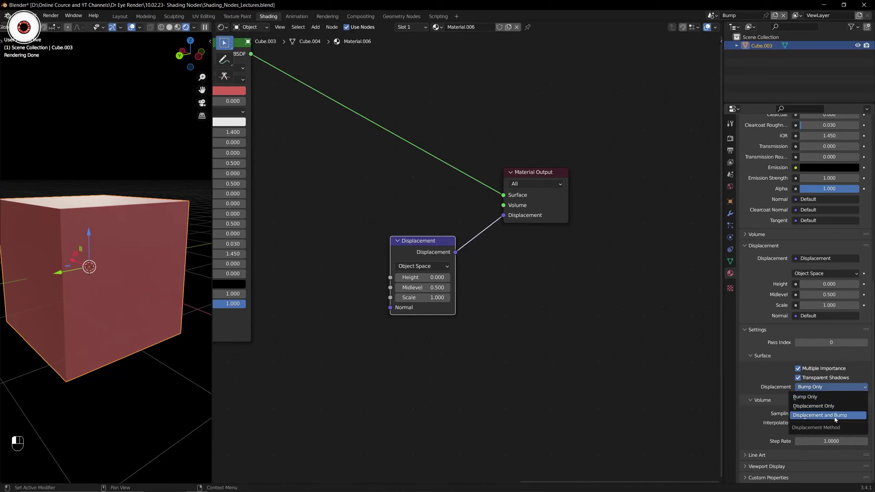
{"action": "left_click", "coordinate": [834, 416]}
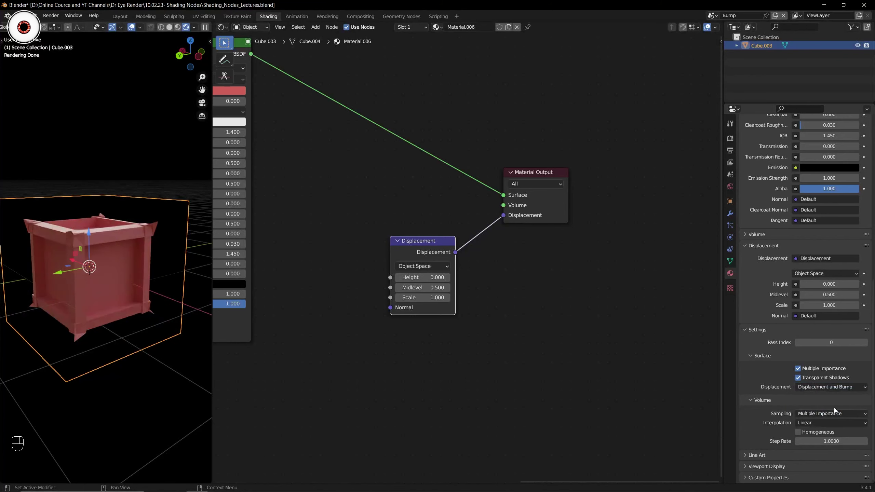
Cut the link between the Displacement node and the Material Output, and set the material's displacement method to Displacement Only
{"action": "right_click_drag", "start_coordinate": [473, 209], "coordinate": [490, 249], "text": "ctrl"}
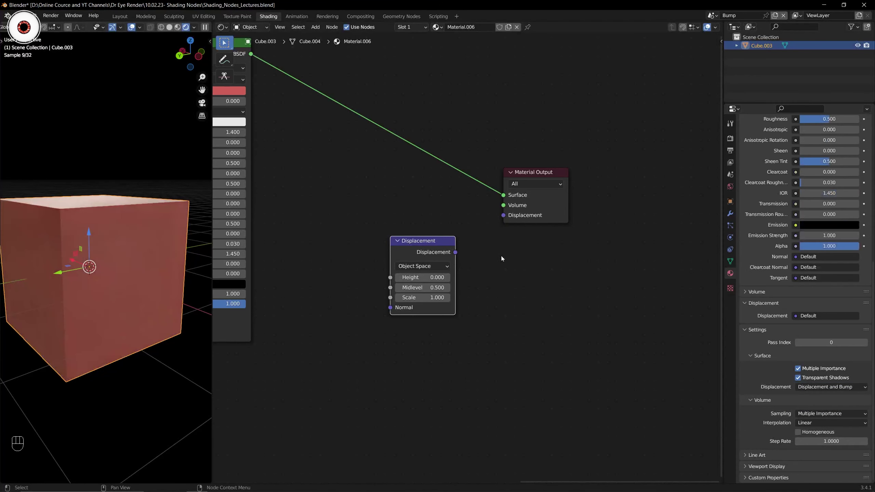
{"action": "left_click", "coordinate": [826, 388]}
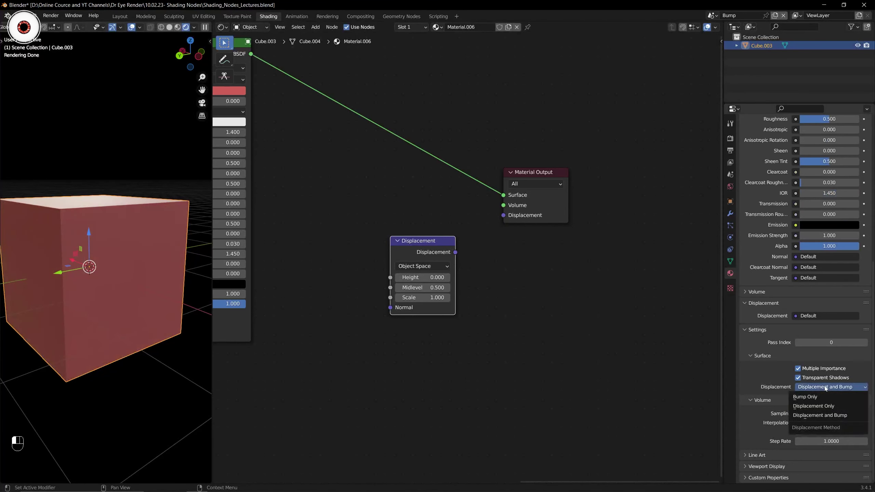
{"action": "left_click", "coordinate": [831, 408]}
{"action": "scroll", "coordinate": [522, 245], "scroll_direction": "down", "scroll_amount": 5}
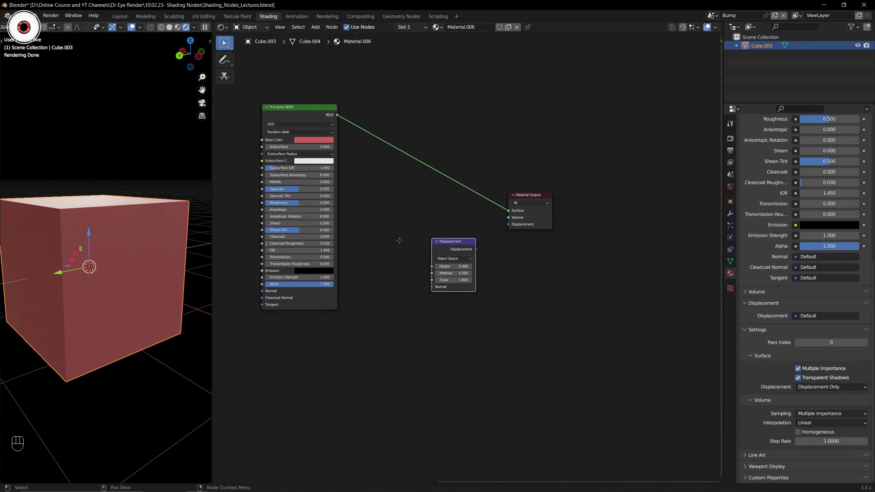
{"action": "middle_click_drag", "start_coordinate": [399, 241], "coordinate": [500, 243]}
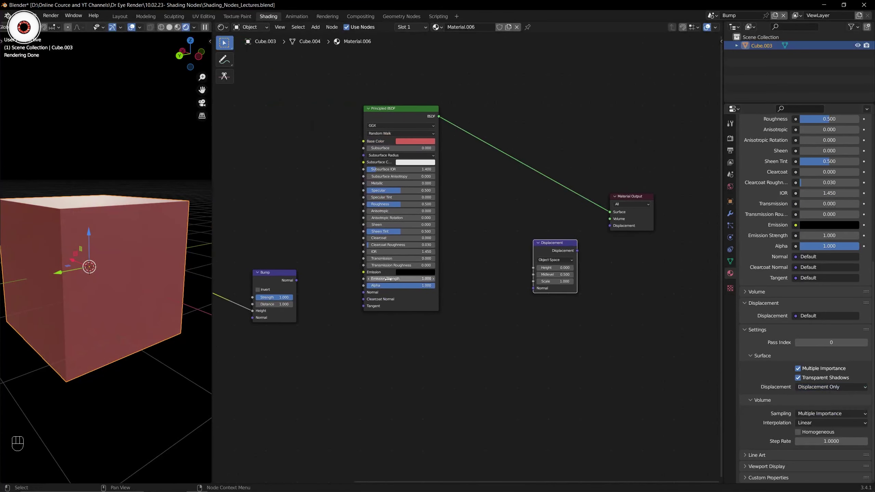
{"action": "middle_click_drag", "start_coordinate": [465, 273], "coordinate": [373, 288]}
{"action": "scroll", "coordinate": [374, 287], "scroll_direction": "up", "scroll_amount": 3}
Set the material's displacement method to Displacement and Bump, and reconnect the Displacement node to the Material Output's Displacement input
{"action": "left_click", "coordinate": [827, 388]}
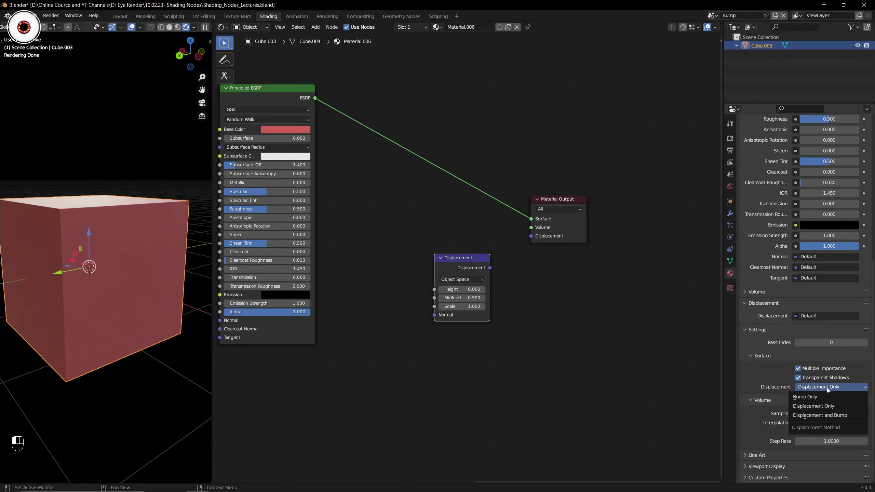
{"action": "left_click", "coordinate": [827, 416]}
{"action": "scroll", "coordinate": [562, 228], "scroll_direction": "up", "scroll_amount": 2}
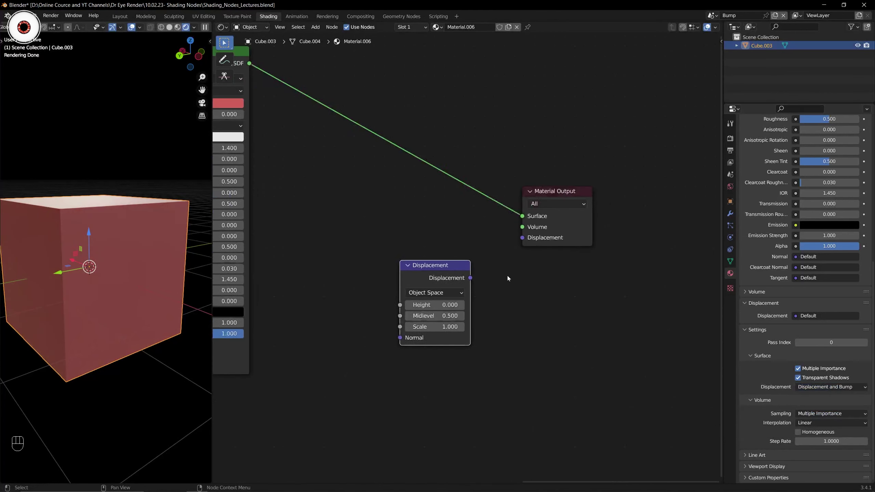
{"action": "left_click_drag", "start_coordinate": [471, 278], "coordinate": [522, 237]}
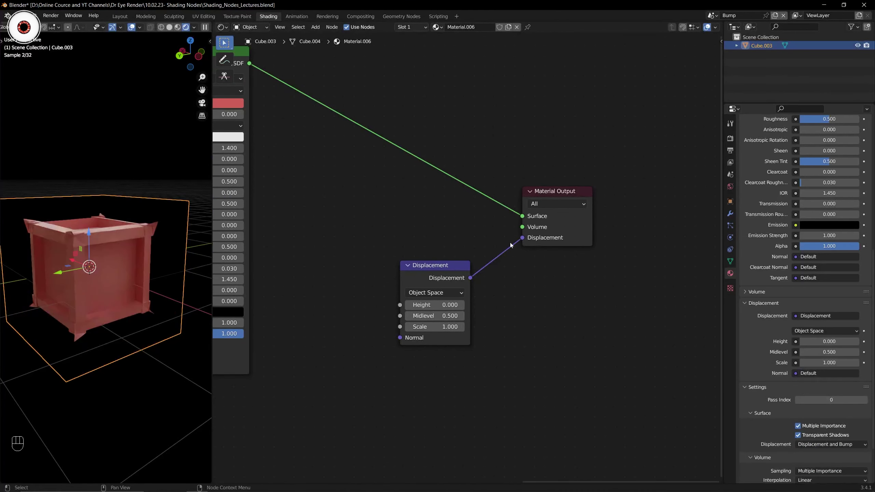
Deselect the cube and set the Displacement node's Height to 0.270, Midlevel to 0.870 and Scale to 0.930
{"action": "left_click", "coordinate": [149, 173]}
{"action": "middle_click_drag", "start_coordinate": [149, 173], "coordinate": [132, 170]}
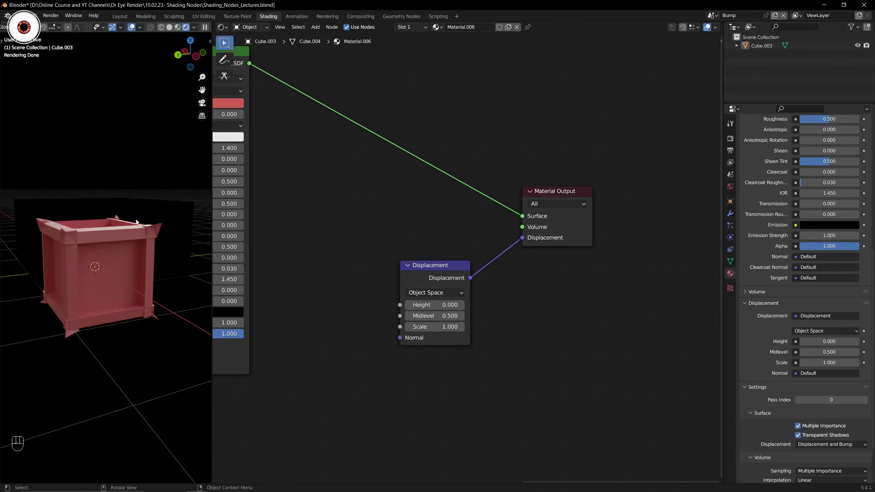
{"action": "middle_click_drag", "start_coordinate": [134, 219], "coordinate": [138, 221]}
{"action": "scroll", "coordinate": [396, 283], "scroll_direction": "up", "scroll_amount": 3}
{"action": "left_click_drag", "start_coordinate": [417, 316], "coordinate": [497, 316], "text": "shift"}
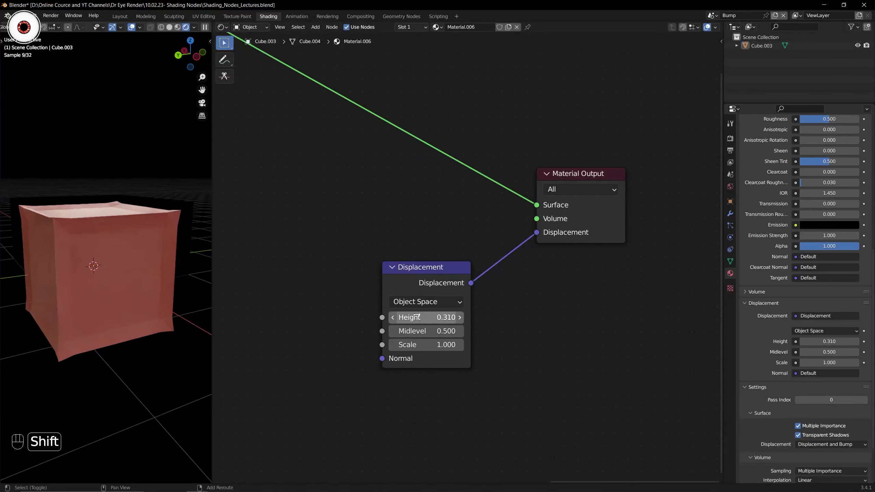
{"action": "left_click_drag", "start_coordinate": [417, 316], "coordinate": [508, 330], "text": "shift"}
{"action": "mouse_move", "coordinate": [412, 344]}
{"action": "left_mouse_down", "text": "shift"}
{"action": "mouse_move", "coordinate": [432, 344]}
{"action": "mouse_move", "coordinate": [396, 345]}
{"action": "mouse_move", "coordinate": [415, 344]}
{"action": "left_mouse_up", "text": "shift"}
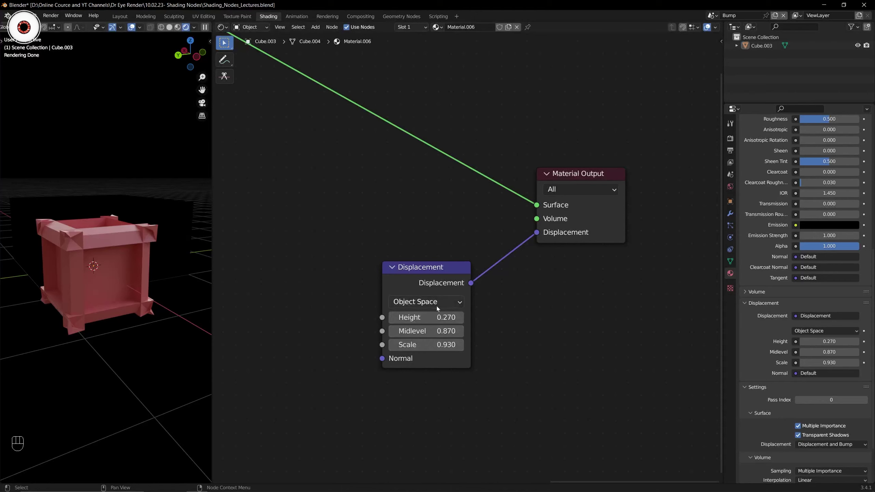
Try World Space on the Displacement node and return it to Object Space
{"action": "left_click", "coordinate": [427, 301]}
{"action": "left_click", "coordinate": [431, 330]}
{"action": "left_click", "coordinate": [427, 302]}
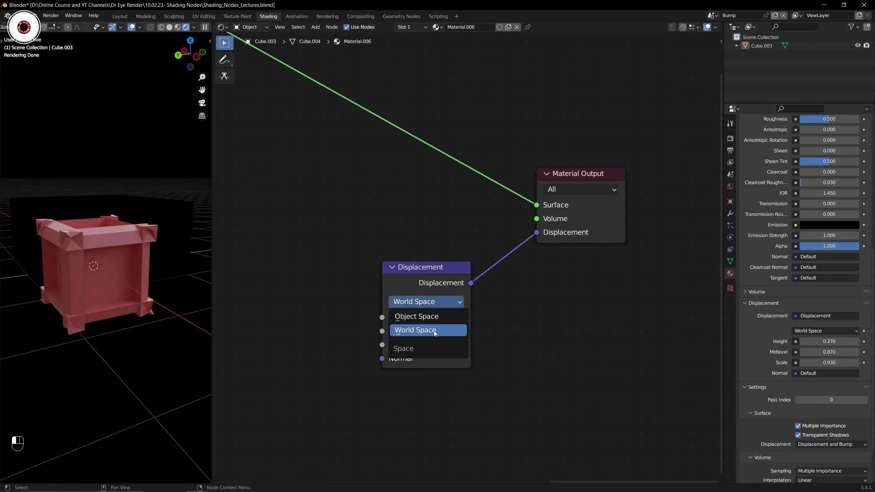
{"action": "left_click", "coordinate": [424, 317]}
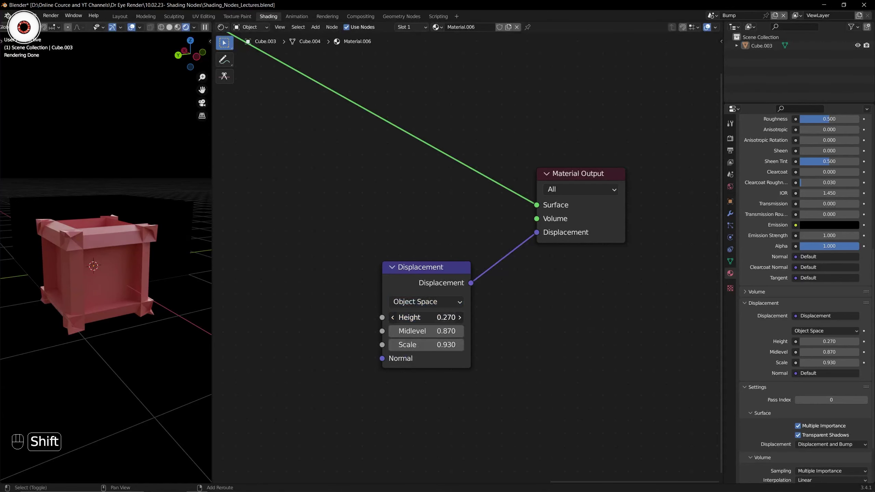
Set the Displacement node's Height to 0.380 and move the node closer below the Material Output
{"action": "left_click_drag", "start_coordinate": [428, 317], "coordinate": [445, 317], "text": "shift"}
{"action": "scroll", "coordinate": [330, 278], "scroll_direction": "down", "scroll_amount": 5}
{"action": "middle_click_drag", "start_coordinate": [325, 278], "coordinate": [364, 281]}
{"action": "scroll", "coordinate": [414, 262], "scroll_direction": "down", "scroll_amount": 4}
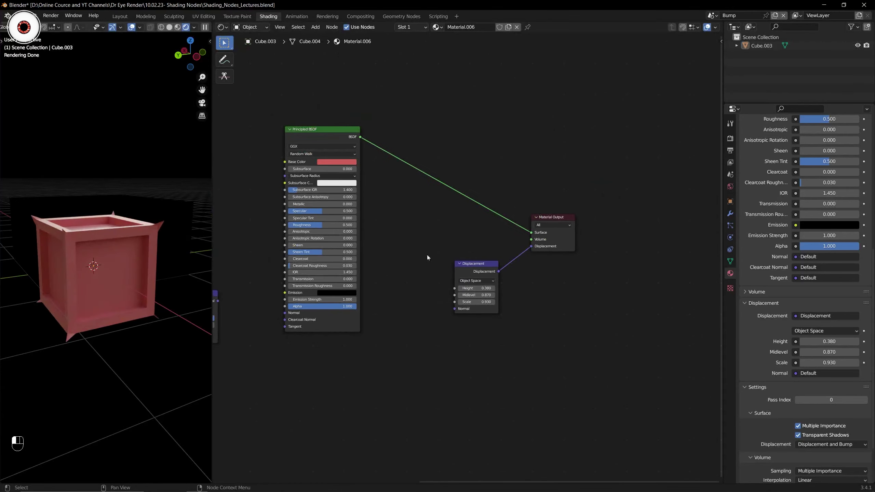
{"action": "left_click_drag", "start_coordinate": [427, 255], "coordinate": [471, 320]}
{"action": "key", "text": "g"}
{"action": "left_click", "coordinate": [487, 338]}
Duplicate the Value frame with its Noise Texture and ColorRamp nodes, placing the copy below the Principled BSDF node
{"action": "scroll", "coordinate": [339, 292], "scroll_direction": "down", "scroll_amount": 4}
{"action": "middle_click_drag", "start_coordinate": [338, 291], "coordinate": [474, 252]}
{"action": "scroll", "coordinate": [473, 252], "scroll_direction": "down", "scroll_amount": 4}
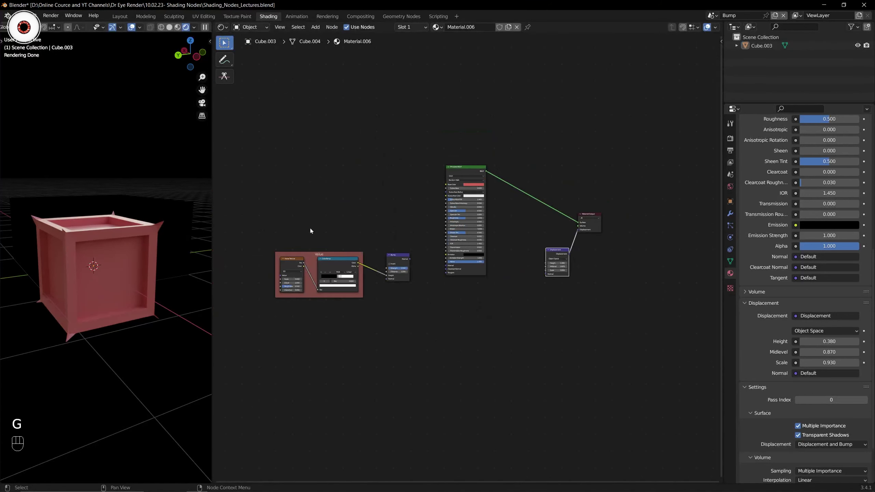
{"action": "left_click_drag", "start_coordinate": [311, 228], "coordinate": [369, 314]}
{"action": "key", "text": "shift+d"}
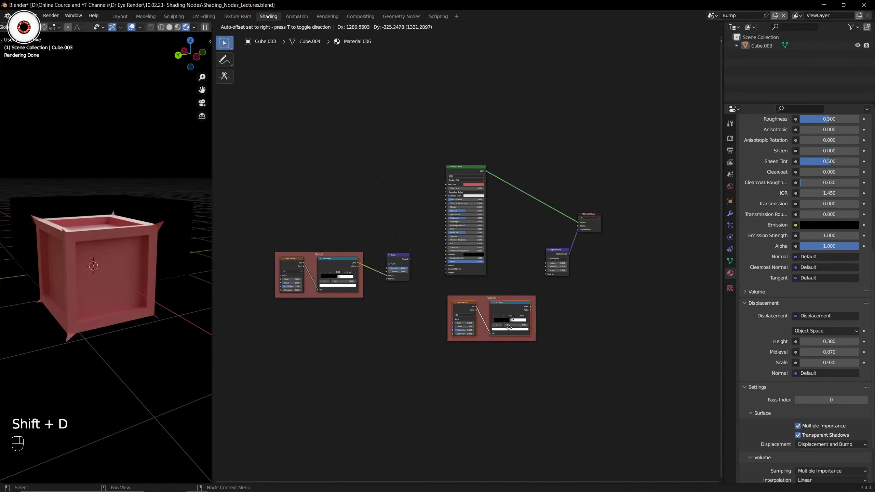
{"action": "left_click", "coordinate": [506, 325]}
Reposition the Material Output and Displacement nodes to make room beside the duplicated Value frame
{"action": "middle_click_drag", "start_coordinate": [513, 317], "coordinate": [419, 312]}
{"action": "scroll", "coordinate": [470, 258], "scroll_direction": "up", "scroll_amount": 8}
{"action": "left_click", "coordinate": [495, 197]}
{"action": "key", "text": "g"}
{"action": "left_click", "coordinate": [534, 218]}
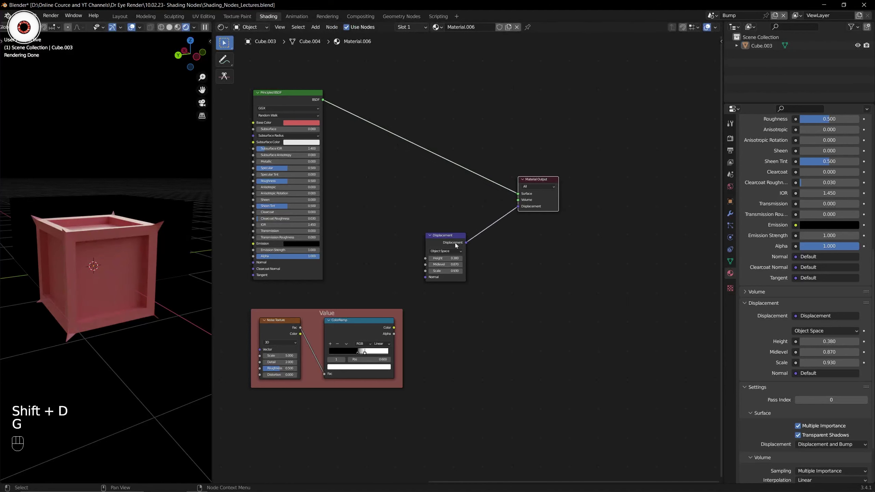
{"action": "left_click_drag", "start_coordinate": [455, 244], "coordinate": [474, 246]}
{"action": "scroll", "coordinate": [401, 262], "scroll_direction": "up", "scroll_amount": 3}
{"action": "left_click", "coordinate": [398, 275]}
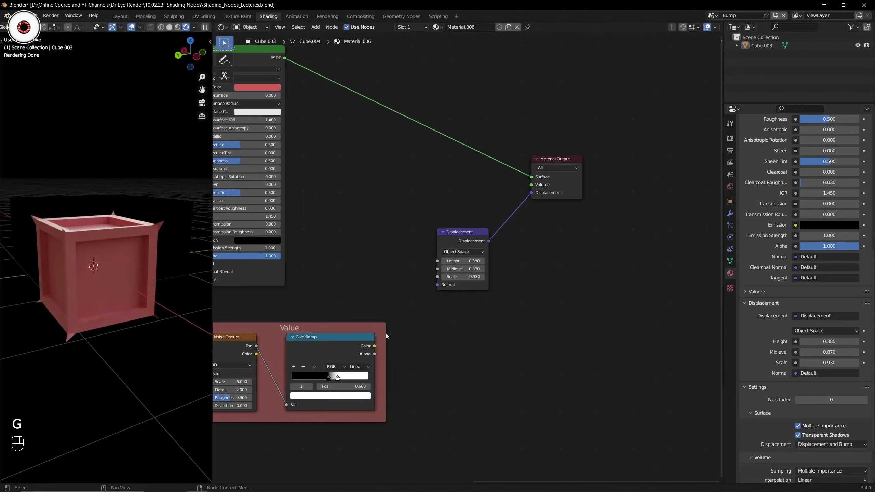
Connect the duplicated ColorRamp's Color output to the Displacement node's Height input and set Midlevel to 1.800
{"action": "scroll", "coordinate": [383, 336], "scroll_direction": "up", "scroll_amount": 2}
{"action": "left_click_drag", "start_coordinate": [305, 374], "coordinate": [391, 257]}
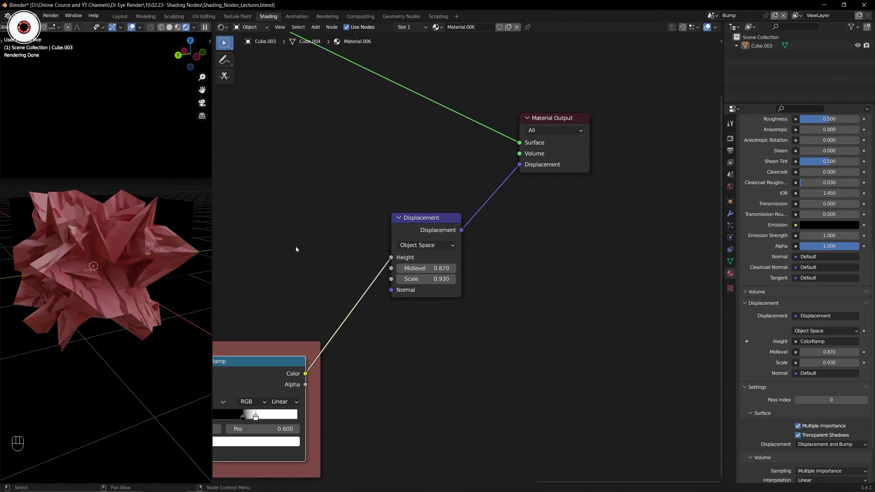
{"action": "middle_click_drag", "start_coordinate": [296, 247], "coordinate": [304, 240]}
{"action": "mouse_move", "coordinate": [434, 262]}
{"action": "left_mouse_down", "text": "shift"}
{"action": "mouse_move", "coordinate": [384, 262]}
{"action": "mouse_move", "coordinate": [746, 262]}
{"action": "mouse_move", "coordinate": [422, 272]}
{"action": "left_mouse_up", "text": "shift"}
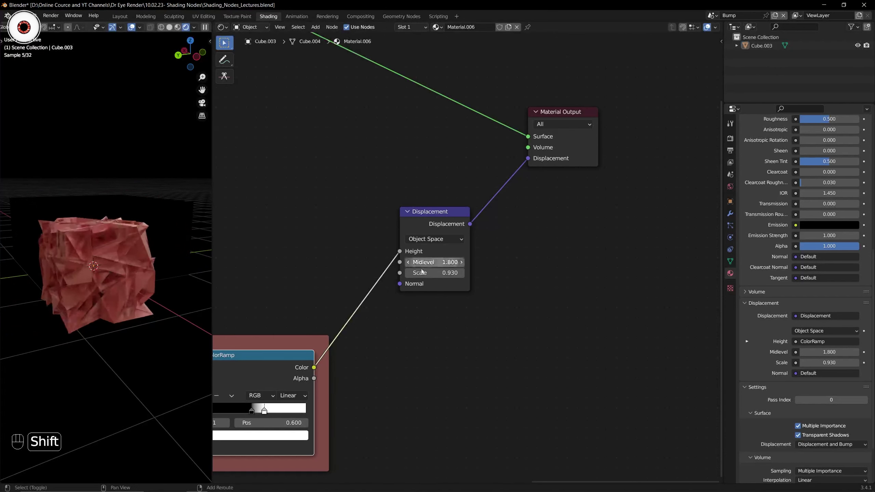
Cut the link between the ColorRamp and the Displacement node's Height, and set Midlevel to 1.790
{"action": "right_click_drag", "start_coordinate": [357, 258], "coordinate": [375, 293], "text": "ctrl"}
{"action": "scroll", "coordinate": [373, 286], "scroll_direction": "up", "scroll_amount": 1}
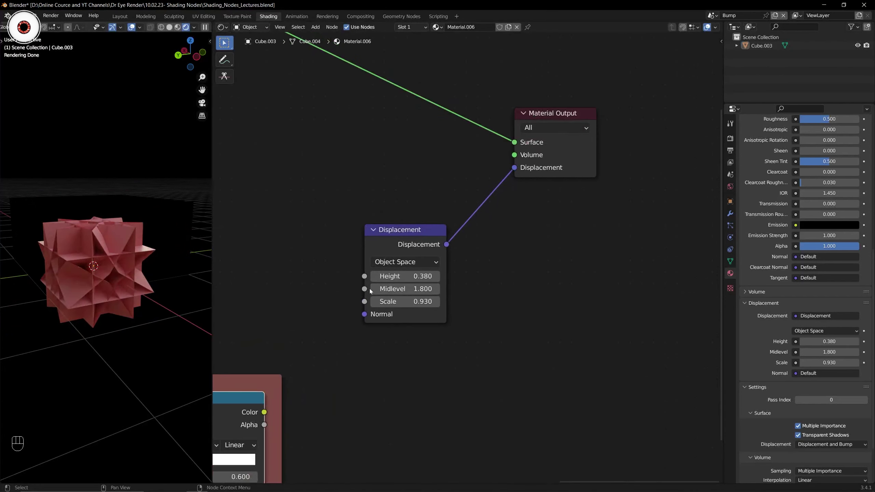
{"action": "mouse_move", "coordinate": [370, 289]}
{"action": "left_mouse_down", "text": "shift"}
{"action": "mouse_move", "coordinate": [345, 288]}
{"action": "mouse_move", "coordinate": [355, 288]}
{"action": "left_mouse_up", "text": "shift"}
{"action": "left_click_drag", "start_coordinate": [352, 206], "coordinate": [460, 335]}
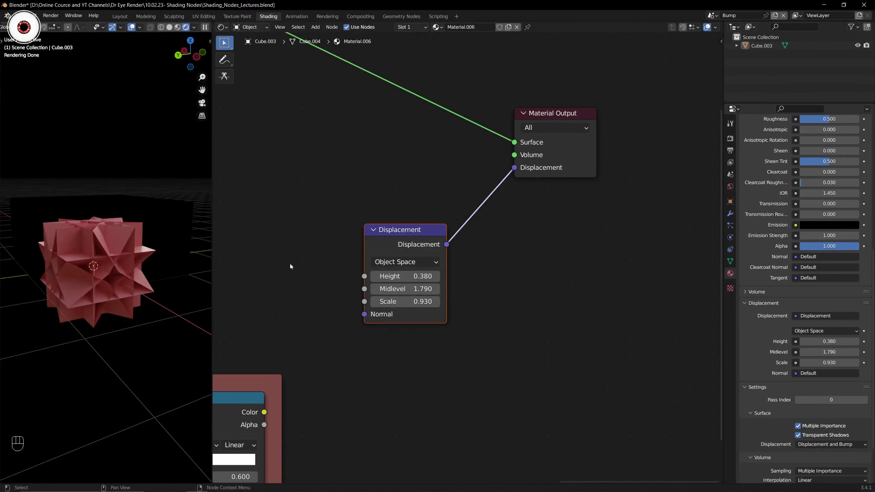
{"action": "left_click", "coordinate": [285, 274]}
{"action": "scroll", "coordinate": [285, 276], "scroll_direction": "down", "scroll_amount": 5}
{"action": "middle_click_drag", "start_coordinate": [285, 277], "coordinate": [414, 265]}
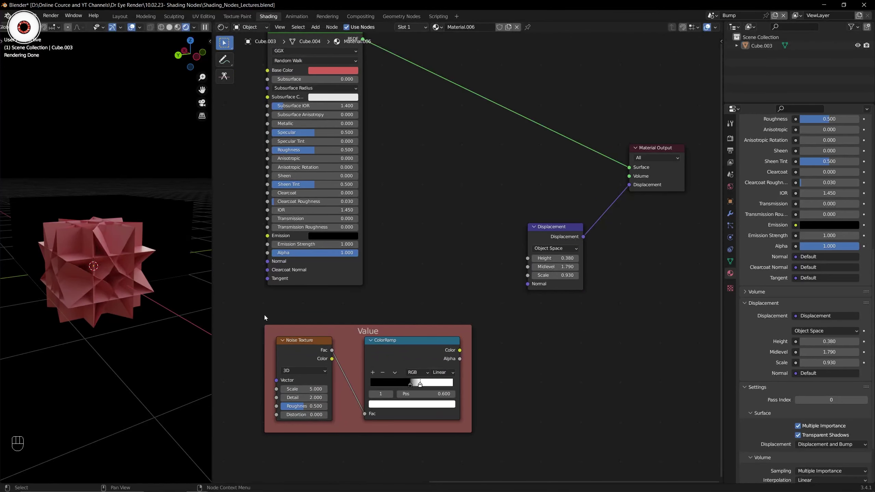
{"action": "left_click_drag", "start_coordinate": [264, 315], "coordinate": [514, 448]}
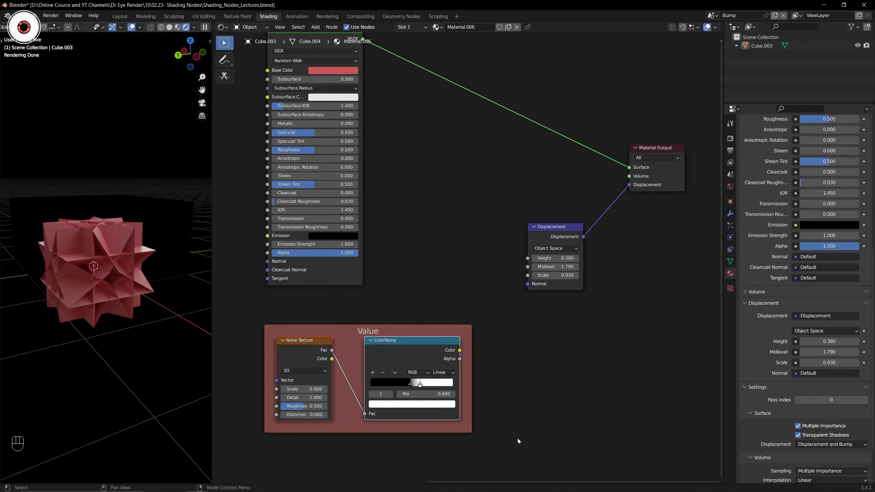
{"action": "left_click", "coordinate": [382, 315]}
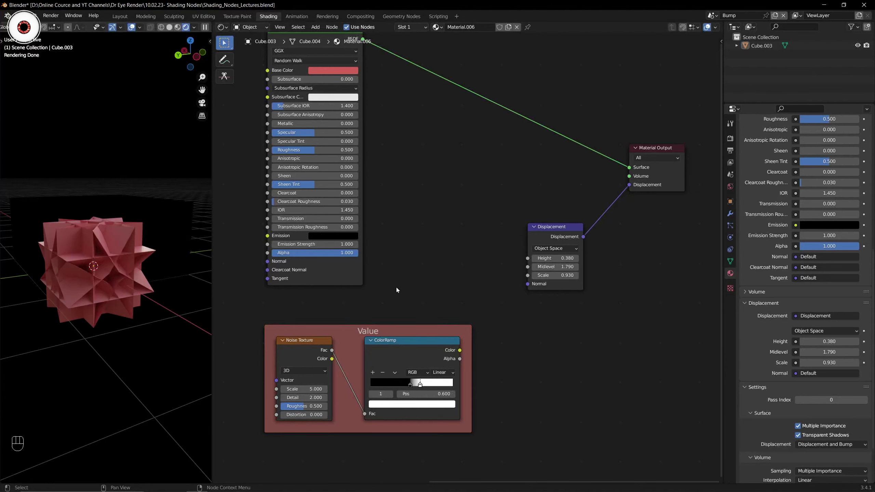
Link the duplicated ColorRamp's Color to the Displacement node's Height, and set Midlevel to 2.000 and Scale to 1.290
{"action": "middle_click_drag", "start_coordinate": [438, 287], "coordinate": [332, 301]}
{"action": "scroll", "coordinate": [398, 263], "scroll_direction": "up", "scroll_amount": 1}
{"action": "left_click", "coordinate": [424, 269]}
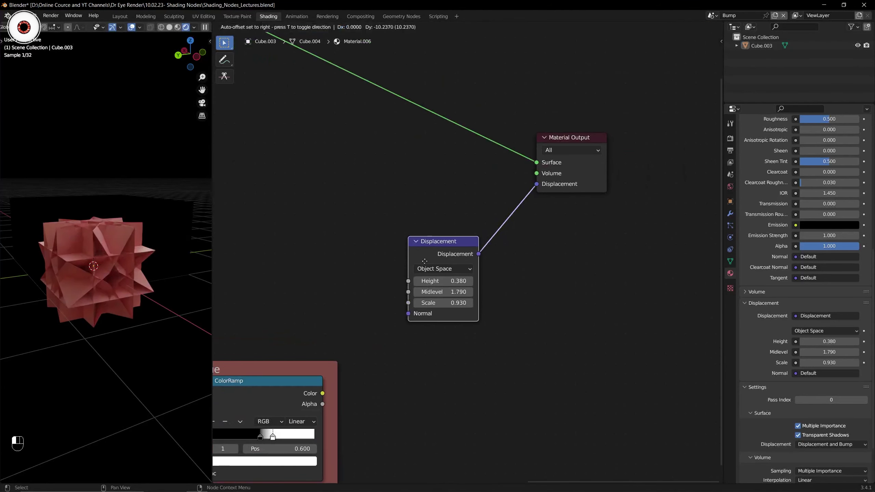
{"action": "left_click_drag", "start_coordinate": [323, 393], "coordinate": [414, 307]}
{"action": "scroll", "coordinate": [92, 279], "scroll_direction": "down", "scroll_amount": 2}
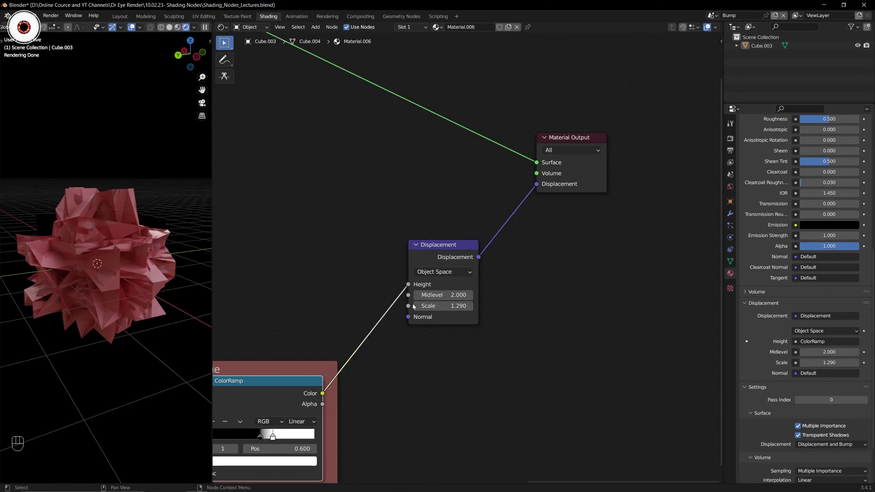
Connect the Bump node's Normal output to the Principled BSDF's Normal input and examine the cube's surface up close
{"action": "scroll", "coordinate": [371, 272], "scroll_direction": "down", "scroll_amount": 3}
{"action": "middle_click_drag", "start_coordinate": [372, 273], "coordinate": [443, 274]}
{"action": "scroll", "coordinate": [326, 272], "scroll_direction": "up", "scroll_amount": 2}
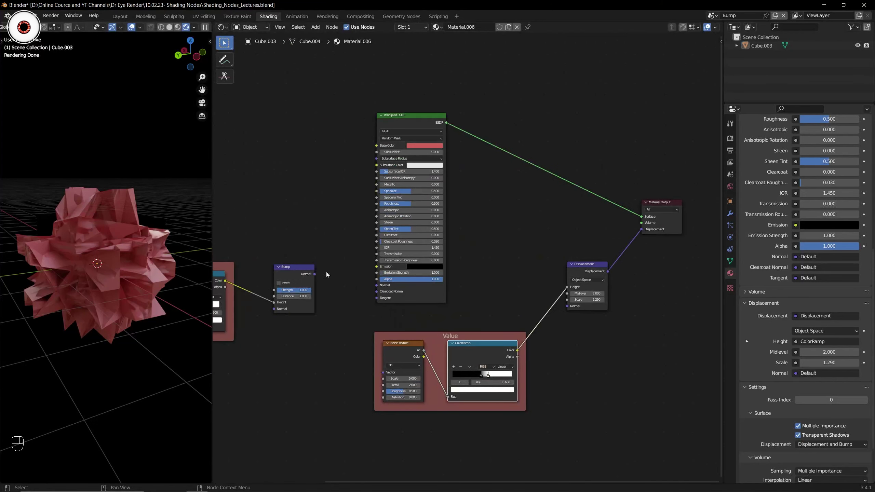
{"action": "left_click_drag", "start_coordinate": [315, 274], "coordinate": [378, 285]}
{"action": "scroll", "coordinate": [119, 247], "scroll_direction": "up", "scroll_amount": 3}
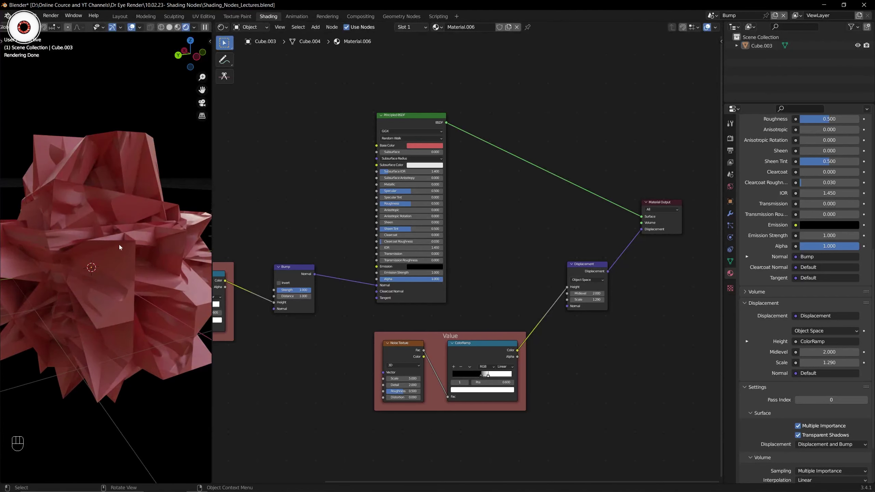
{"action": "scroll", "coordinate": [119, 247], "scroll_direction": "up", "scroll_amount": 2}
{"action": "middle_click_drag", "start_coordinate": [328, 260], "coordinate": [351, 260]}
{"action": "scroll", "coordinate": [328, 260], "scroll_direction": "up", "scroll_amount": 1}
{"action": "scroll", "coordinate": [118, 241], "scroll_direction": "down", "scroll_amount": 2}
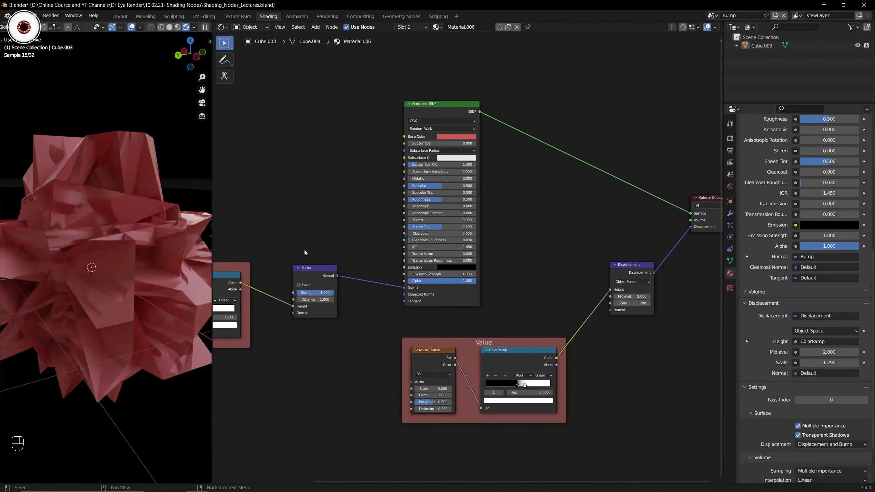
{"action": "mouse_move", "coordinate": [482, 250]}
{"action": "middle_mouse_down"}
{"action": "mouse_move", "coordinate": [344, 246]}
{"action": "mouse_move", "coordinate": [482, 242]}
{"action": "middle_mouse_up"}
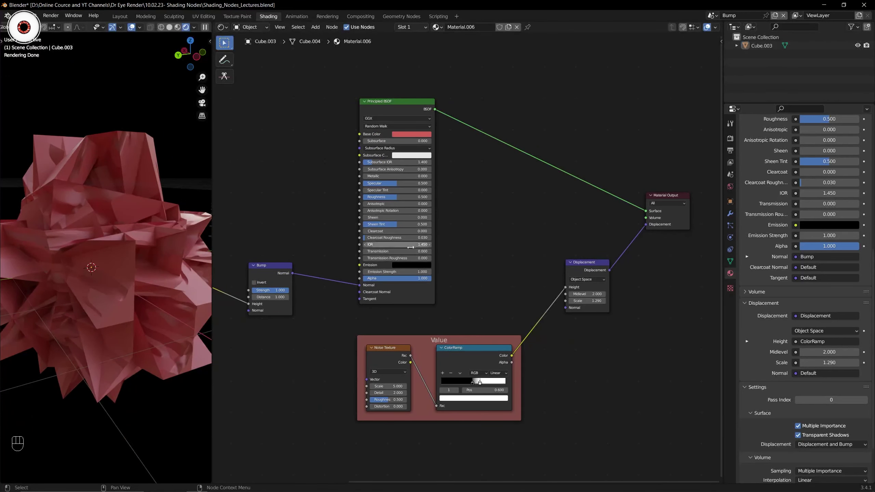
Cut the link between the Bump node and the Principled BSDF's Normal input
{"action": "middle_click_drag", "start_coordinate": [276, 253], "coordinate": [344, 254]}
{"action": "left_click_drag", "start_coordinate": [304, 242], "coordinate": [369, 331]}
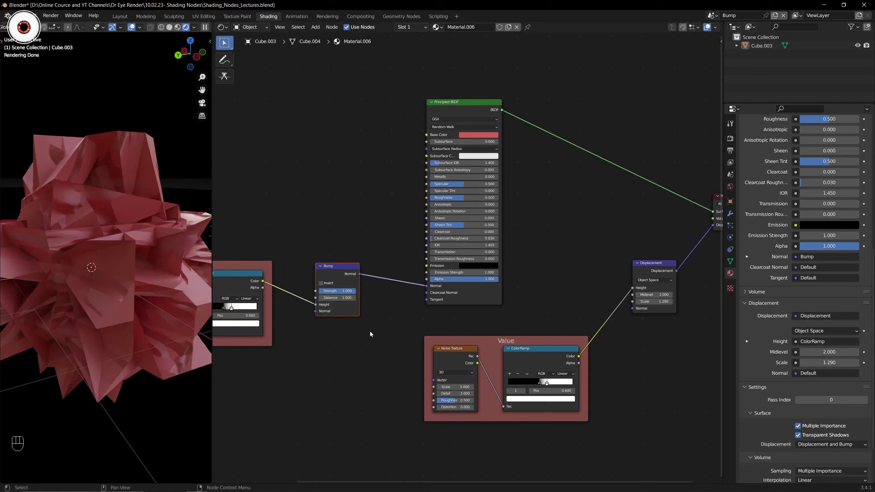
{"action": "left_click", "coordinate": [378, 313]}
{"action": "scroll", "coordinate": [379, 313], "scroll_direction": "up", "scroll_amount": 4}
{"action": "right_click_drag", "start_coordinate": [394, 264], "coordinate": [398, 307], "text": "ctrl"}
{"action": "scroll", "coordinate": [399, 281], "scroll_direction": "down", "scroll_amount": 3}
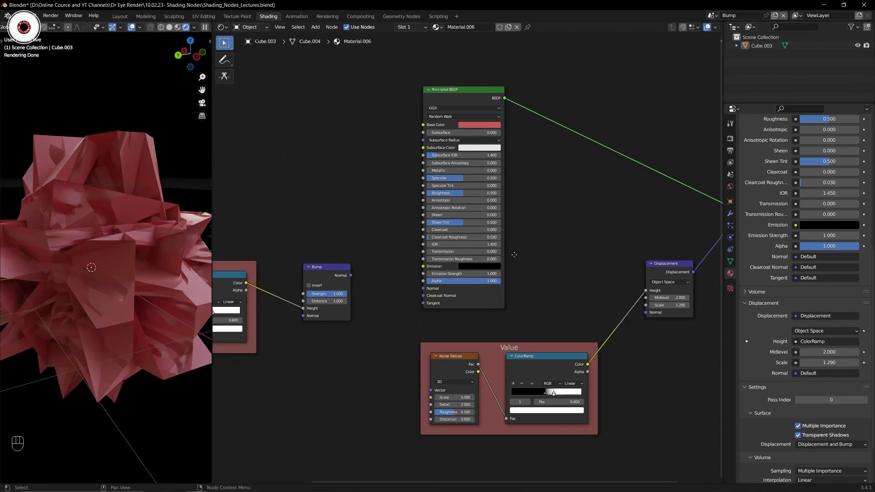
{"action": "middle_click_drag", "start_coordinate": [514, 254], "coordinate": [403, 258]}
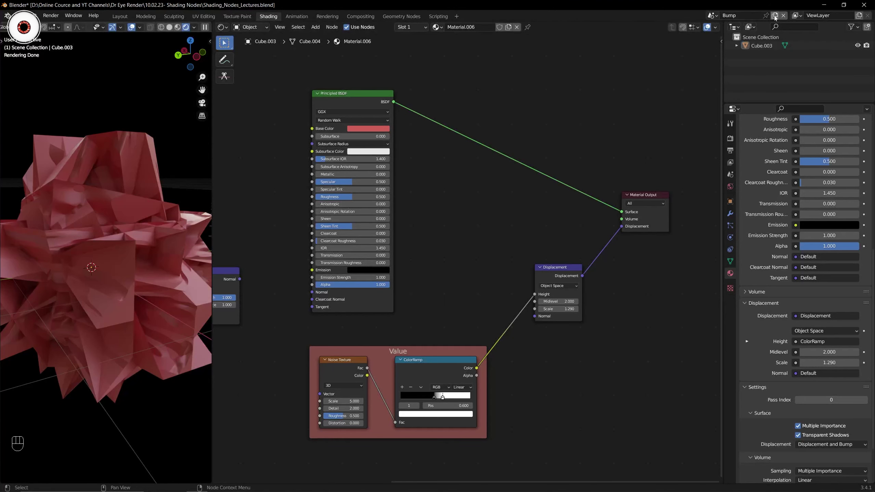
Create a new scene from the Bump scene using Copy Settings, and save the file
{"action": "scroll", "coordinate": [252, 217], "scroll_direction": "down", "scroll_amount": 1}
{"action": "middle_click_drag", "start_coordinate": [252, 217], "coordinate": [299, 223]}
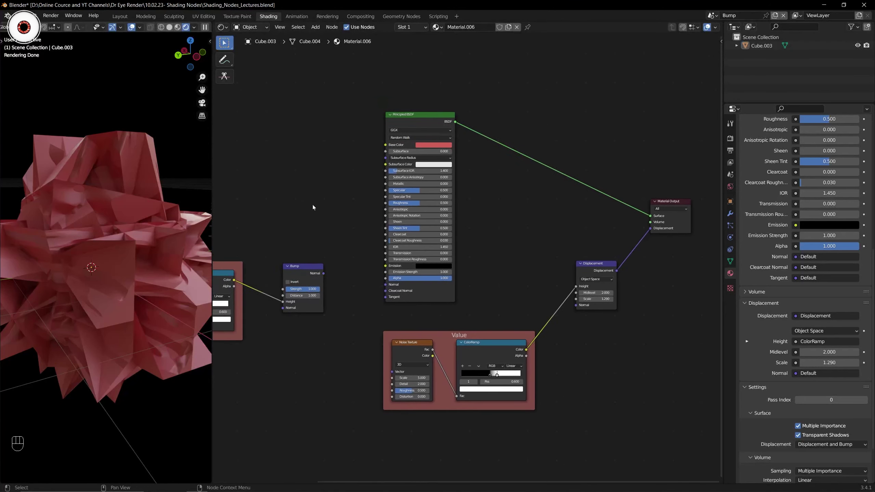
{"action": "left_click", "coordinate": [775, 18]}
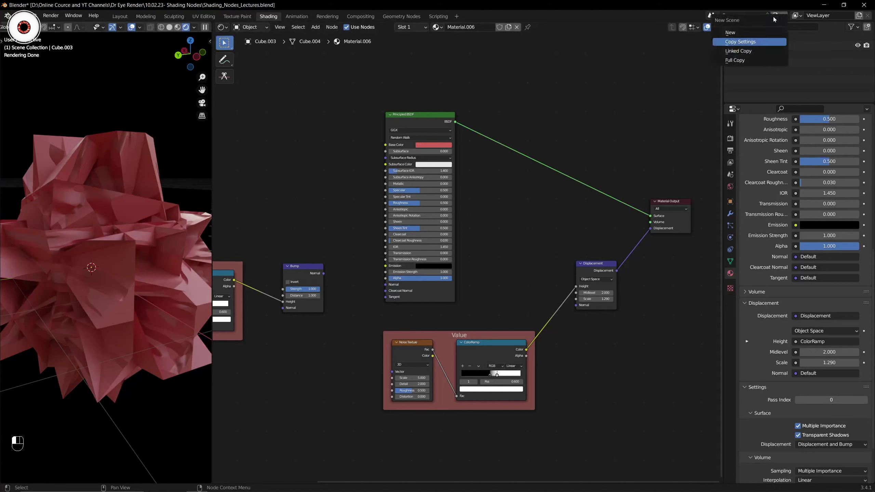
{"action": "left_click", "coordinate": [752, 42]}
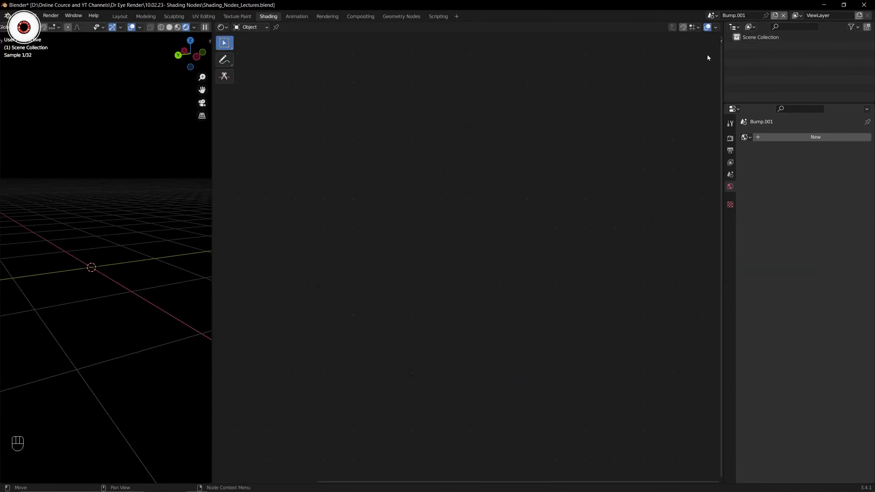
{"action": "middle_click_drag", "start_coordinate": [101, 161], "coordinate": [111, 216]}
{"action": "key", "text": "ctrl+s"}
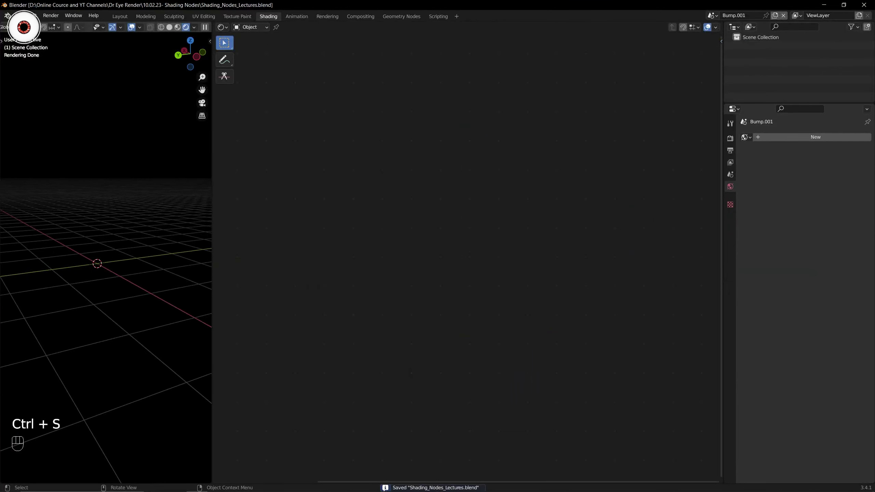
Switch to the Bump scene and back to the Bump.001 scene
{"action": "left_click", "coordinate": [711, 15]}
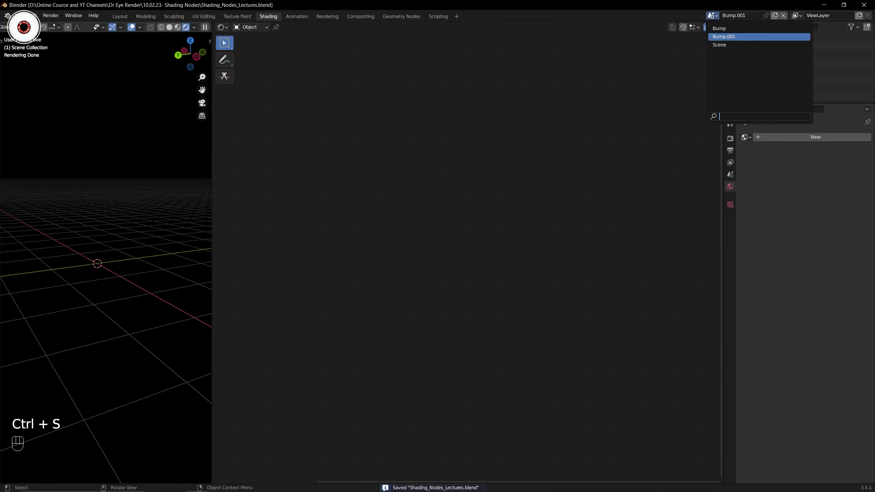
{"action": "left_click", "coordinate": [720, 29]}
{"action": "left_click", "coordinate": [712, 15]}
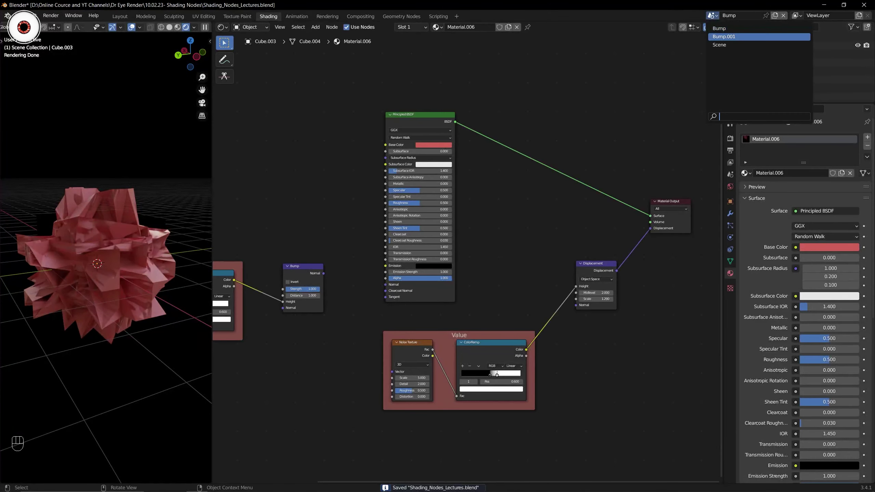
{"action": "left_click", "coordinate": [730, 37]}
{"action": "left_click", "coordinate": [712, 16]}
{"action": "left_click", "coordinate": [729, 37]}
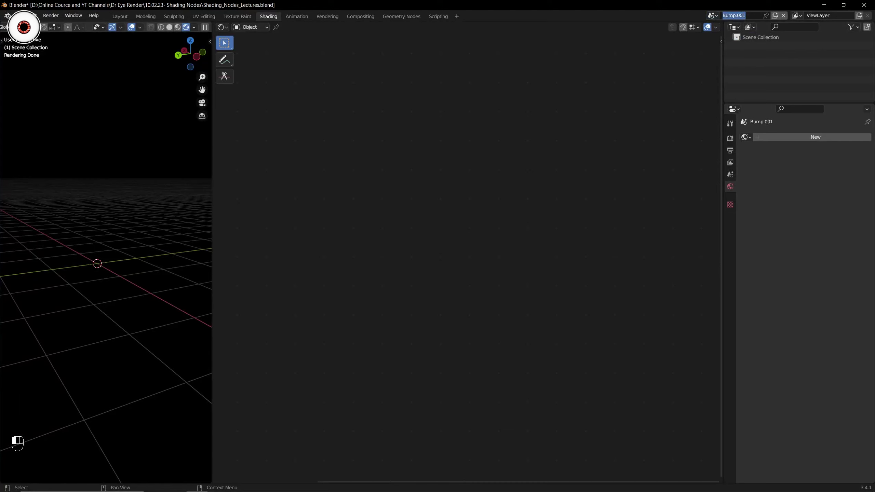
Rename the Bump.001 scene as Height and save the file
{"action": "type", "text": "Hel"}
{"action": "type", "text": "ght"}
{"action": "key", "text": "Return"}
{"action": "key", "text": "ctrl+s"}
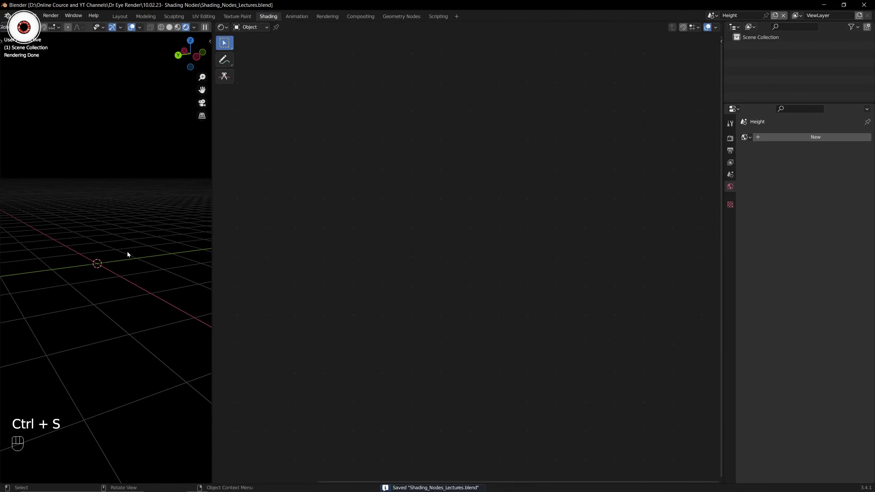
Switch to the Layout workspace, add a plane mesh to the empty Height scene, and save the file
{"action": "left_click", "coordinate": [120, 16]}
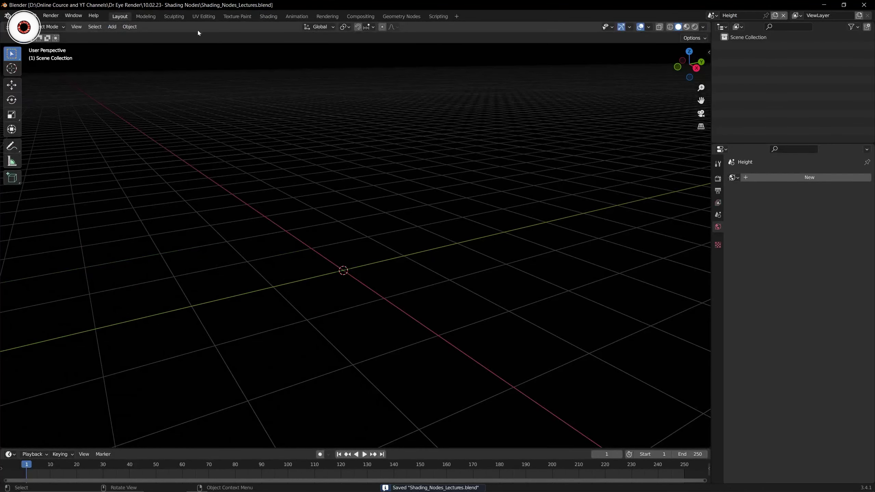
{"action": "key", "text": "shift+a"}
{"action": "key", "text": "shift+a"}
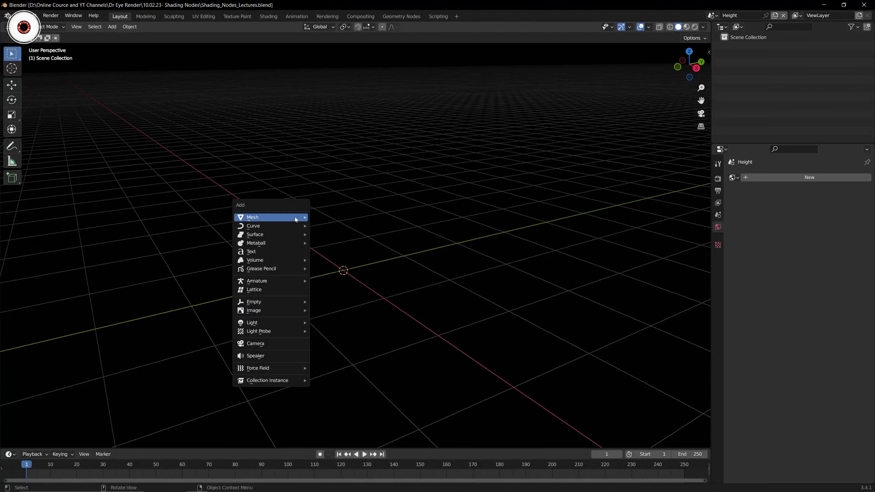
{"action": "key", "text": "n"}
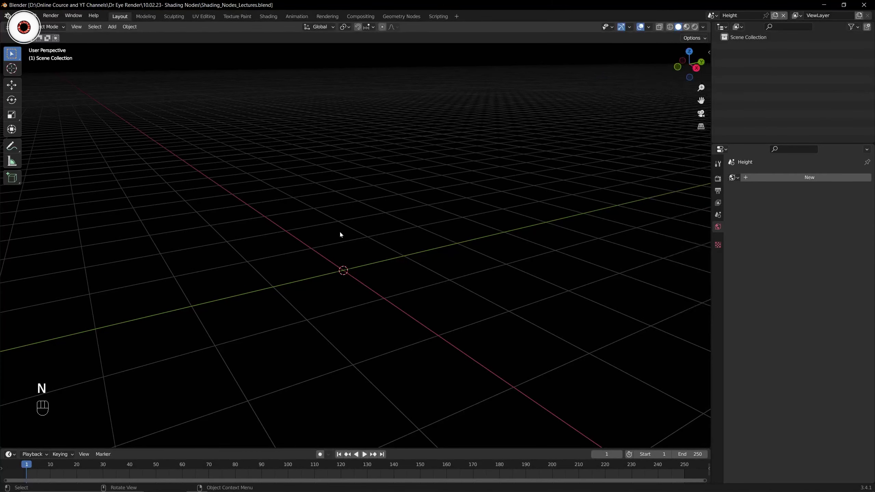
{"action": "key", "text": "n"}
{"action": "key", "text": "ctrl+s"}
{"action": "key", "text": "shift+a"}
{"action": "mouse_move", "coordinate": [305, 249]}
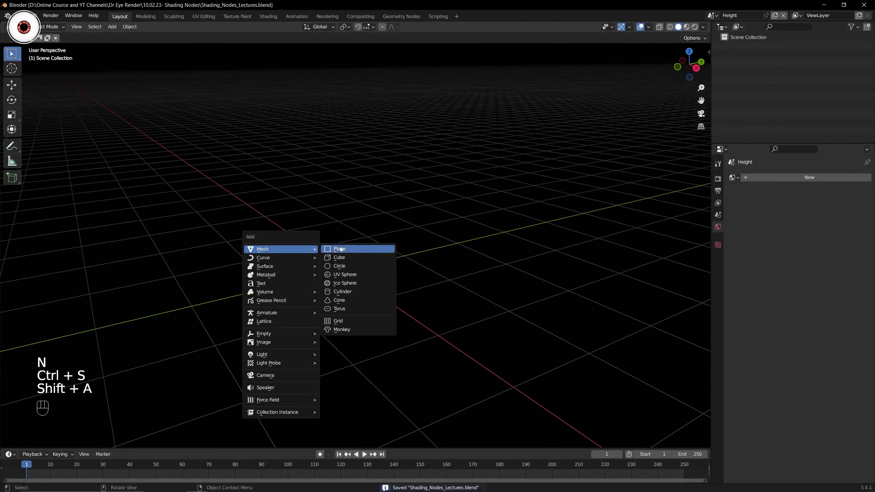
{"action": "left_click", "coordinate": [358, 249]}
{"action": "key", "text": "ctrl+s"}
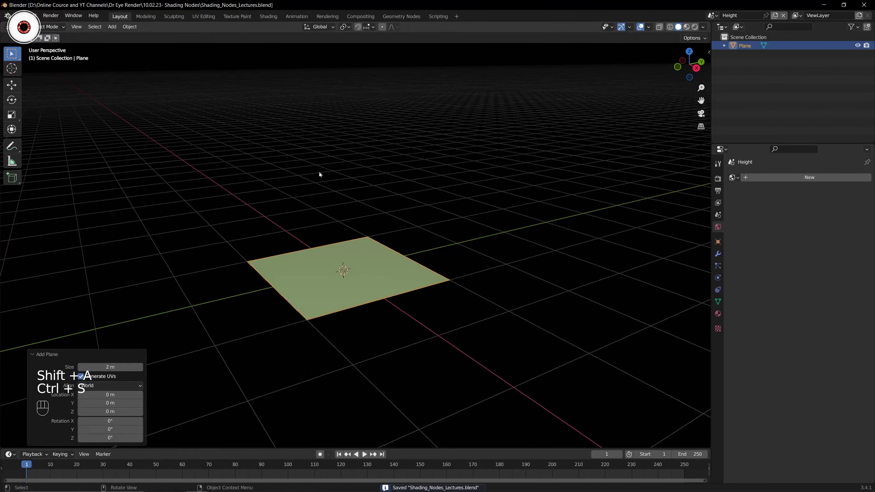
Select the whole plane in Edit Mode, subdivide it into a grid of 6 by 6 faces, and leave the faces deselected
{"action": "key", "text": "Tab"}
{"action": "key", "text": "a"}
{"action": "key", "text": "3"}
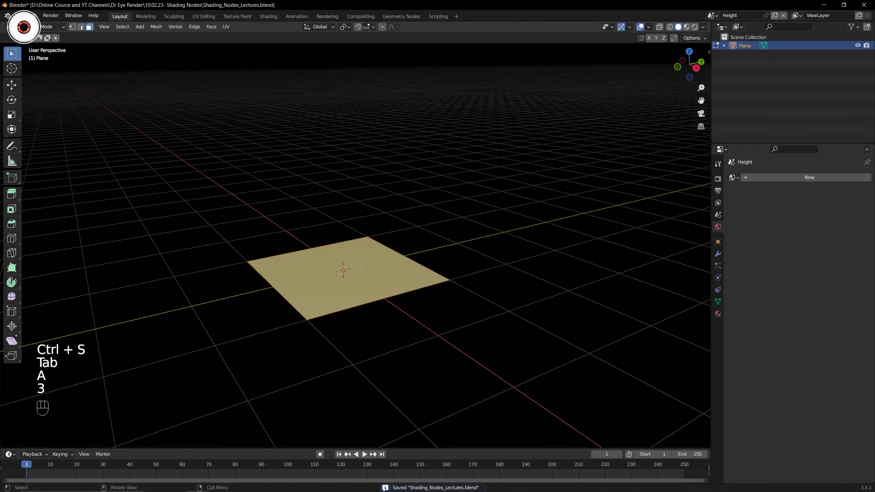
{"action": "key", "text": "a"}
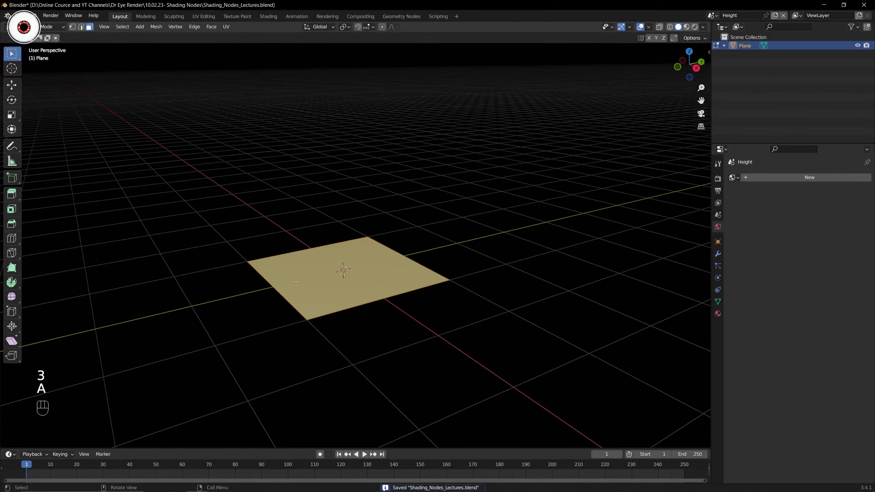
{"action": "right_click", "coordinate": [313, 277]}
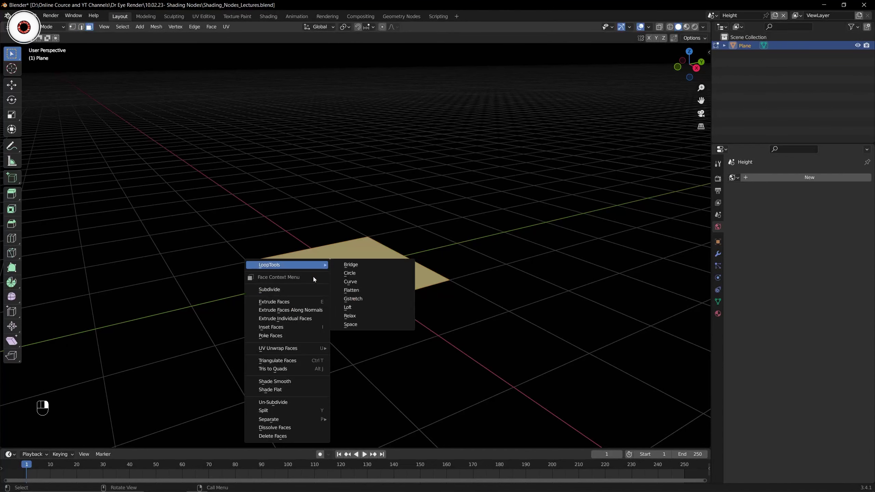
{"action": "left_click", "coordinate": [286, 289]}
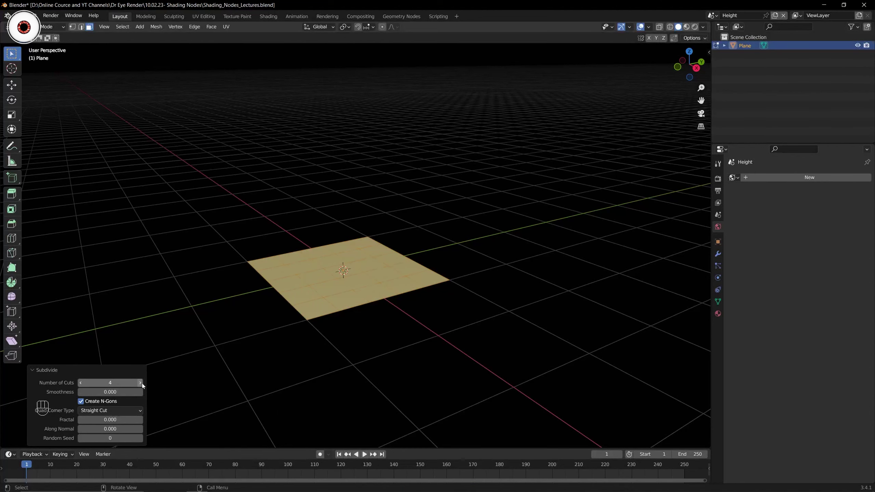
{"action": "key", "text": "alt+a"}
{"action": "scroll", "coordinate": [347, 247], "scroll_direction": "up", "scroll_amount": 3}
{"action": "key", "text": "alt+a"}
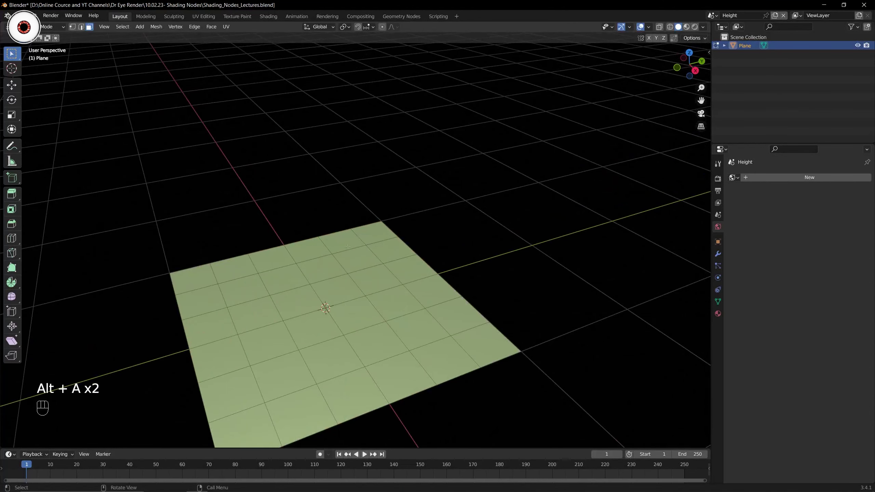
{"action": "scroll", "coordinate": [209, 208], "scroll_direction": "down", "scroll_amount": 3}
{"action": "left_click_drag", "start_coordinate": [197, 205], "coordinate": [466, 360], "text": "shift"}
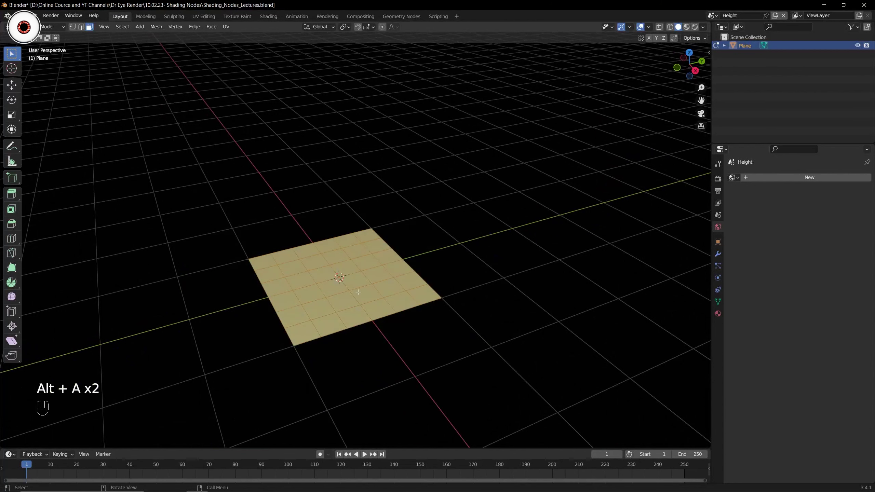
{"action": "key", "text": "alt+a"}
{"action": "scroll", "coordinate": [337, 280], "scroll_direction": "up", "scroll_amount": 2}
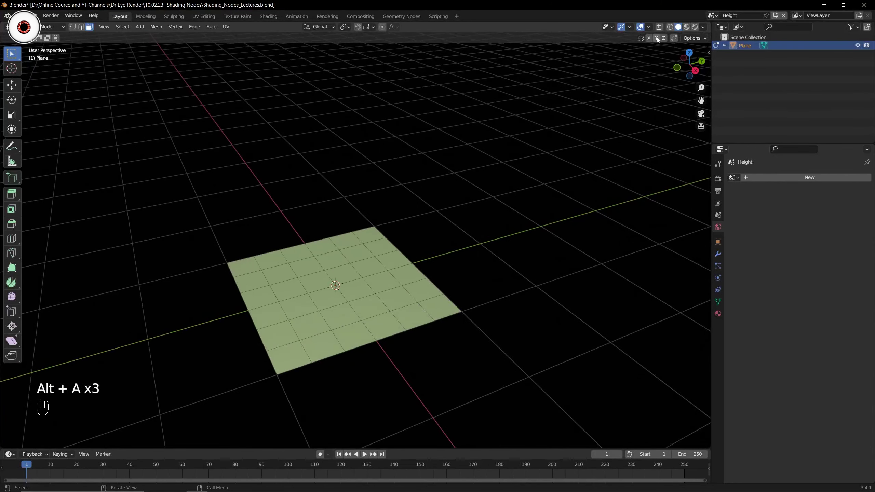
Turn on the Wireframe overlay for the viewport in Edit Mode
{"action": "left_click", "coordinate": [649, 27]}
{"action": "left_click", "coordinate": [598, 170]}
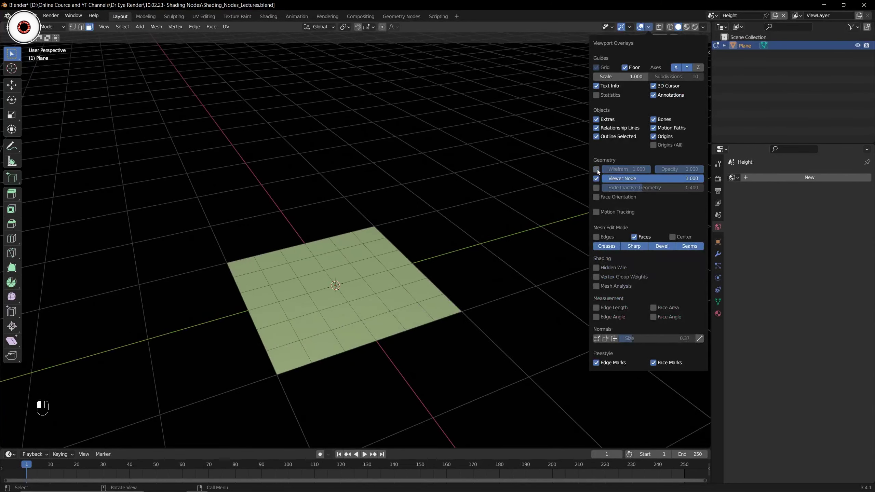
{"action": "left_click", "coordinate": [598, 170]}
{"action": "left_click", "coordinate": [598, 170]}
{"action": "left_click", "coordinate": [597, 170]}
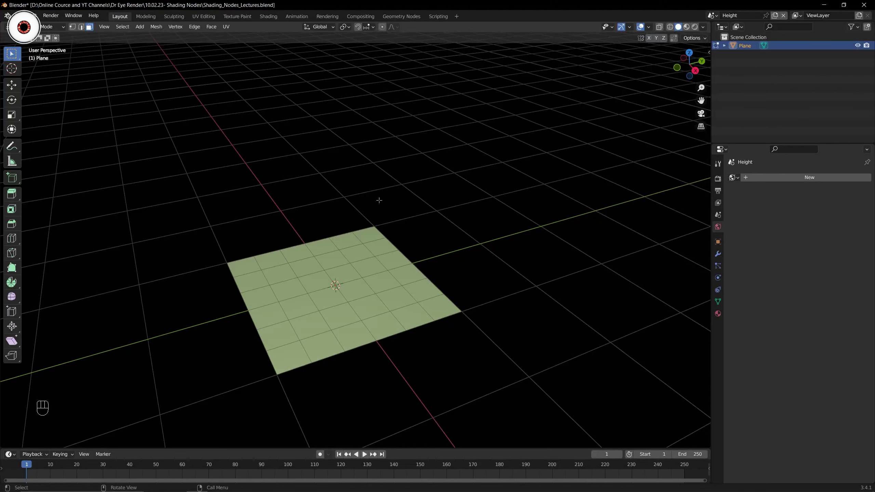
Return to Object Mode with nothing selected, toggle the Wireframe overlay off and back on, and save the file
{"action": "key", "text": "ctrl+Tab"}
{"action": "key", "text": "alt+a"}
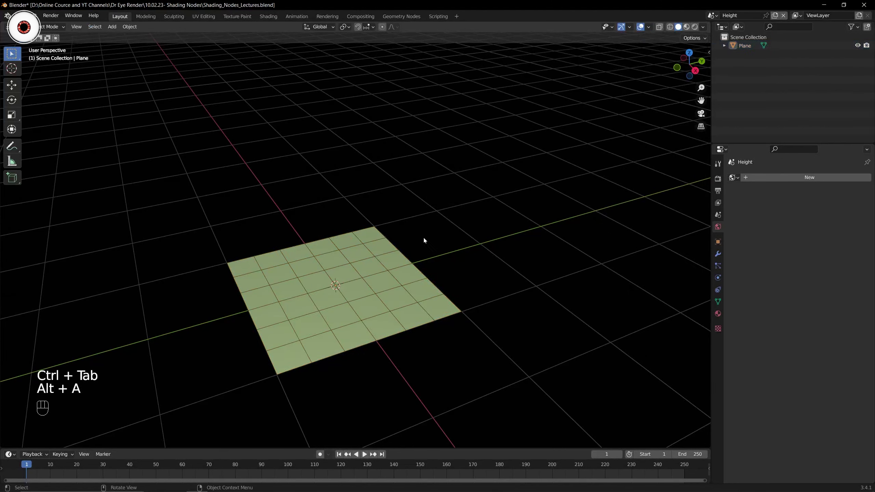
{"action": "left_click", "coordinate": [649, 27]}
{"action": "left_click", "coordinate": [599, 169]}
{"action": "left_click", "coordinate": [599, 170]}
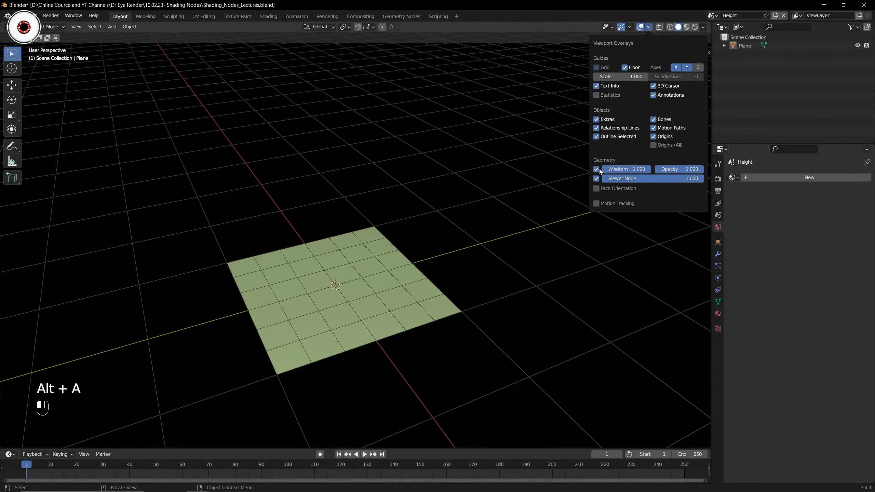
{"action": "key", "text": "ctrl+s"}
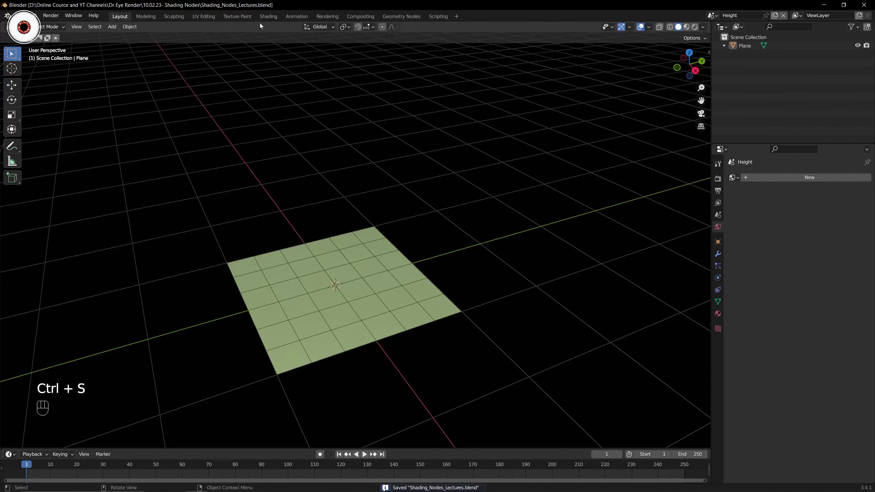
Switch to the Shading workspace and create a new material for the plane
{"action": "left_click", "coordinate": [265, 16]}
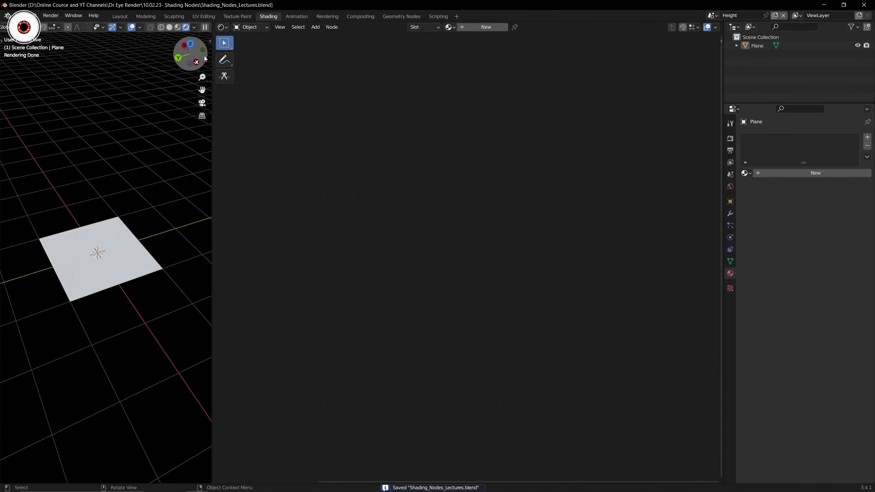
{"action": "scroll", "coordinate": [159, 97], "scroll_direction": "up", "scroll_amount": 3}
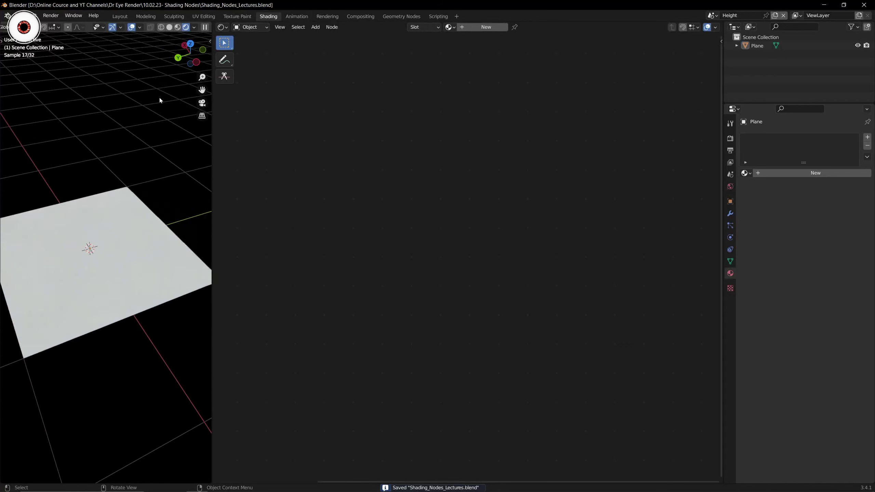
{"action": "left_click", "coordinate": [485, 28]}
{"action": "left_click_drag", "start_coordinate": [363, 77], "coordinate": [526, 303]}
{"action": "middle_click_drag", "start_coordinate": [416, 157], "coordinate": [471, 200]}
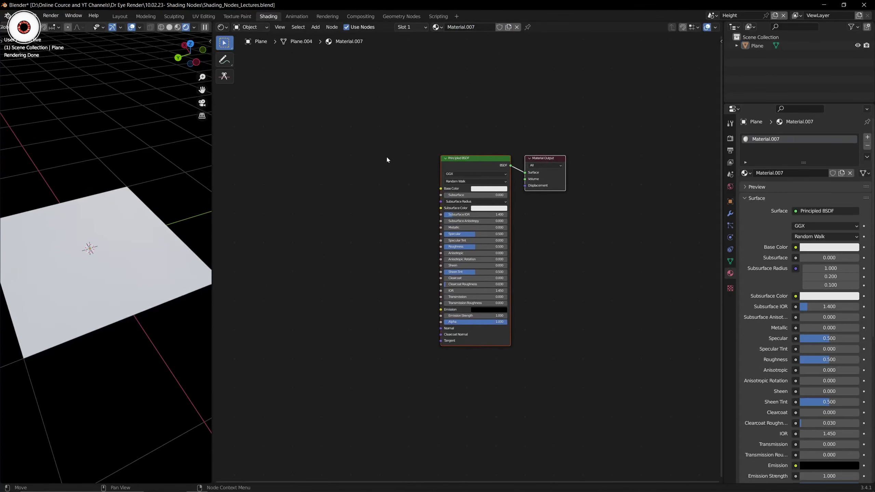
Enable the Wireframe overlay in the Shading workspace's viewport and save the file
{"action": "left_click", "coordinate": [139, 27]}
{"action": "left_click", "coordinate": [87, 169]}
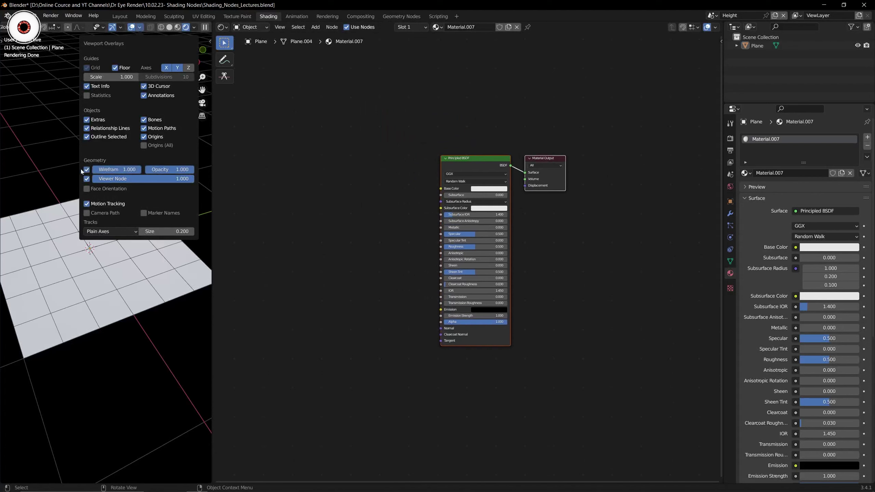
{"action": "key", "text": "ctrl+s"}
Scale the plane wider along the Y axis, deselect it, and save the file
{"action": "left_click", "coordinate": [124, 228]}
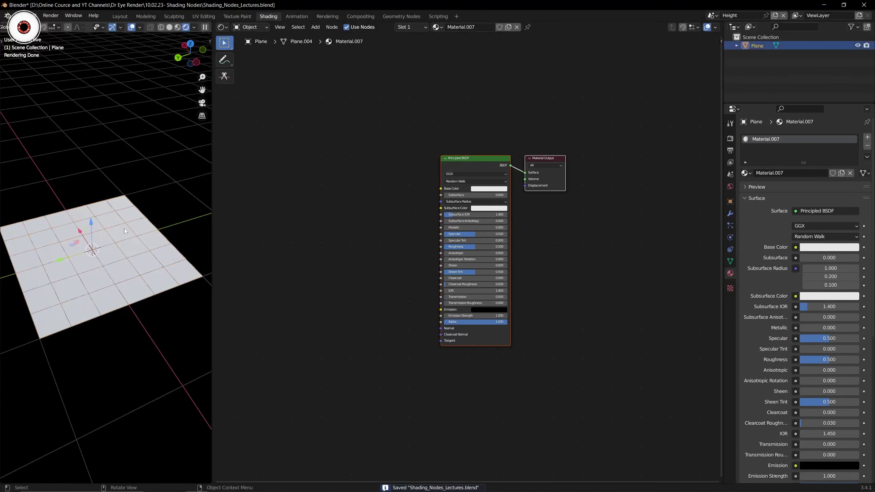
{"action": "key", "text": "s"}
{"action": "key", "text": "y"}
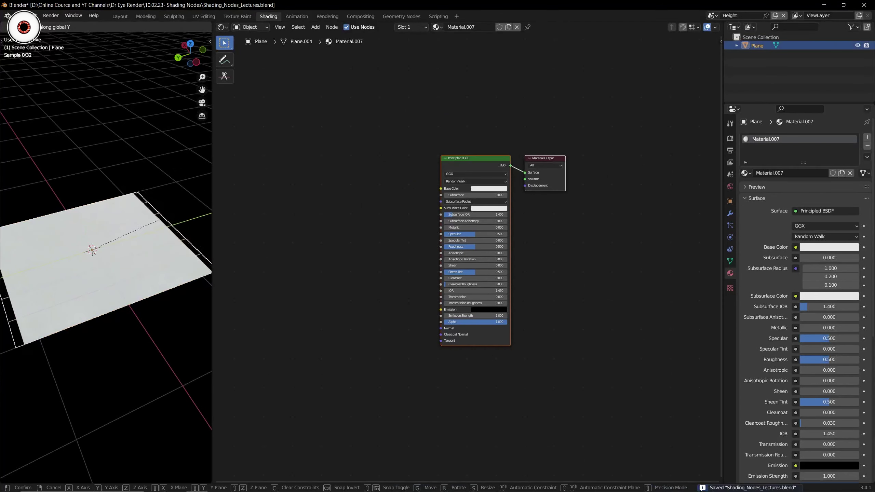
{"action": "left_click", "coordinate": [151, 219]}
{"action": "scroll", "coordinate": [127, 192], "scroll_direction": "down", "scroll_amount": 3}
{"action": "left_click", "coordinate": [127, 193]}
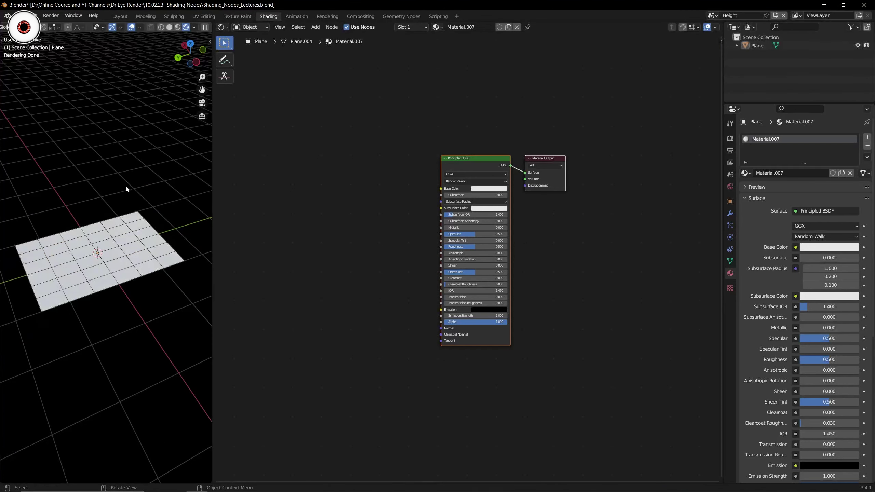
{"action": "middle_click_drag", "start_coordinate": [126, 186], "coordinate": [142, 177]}
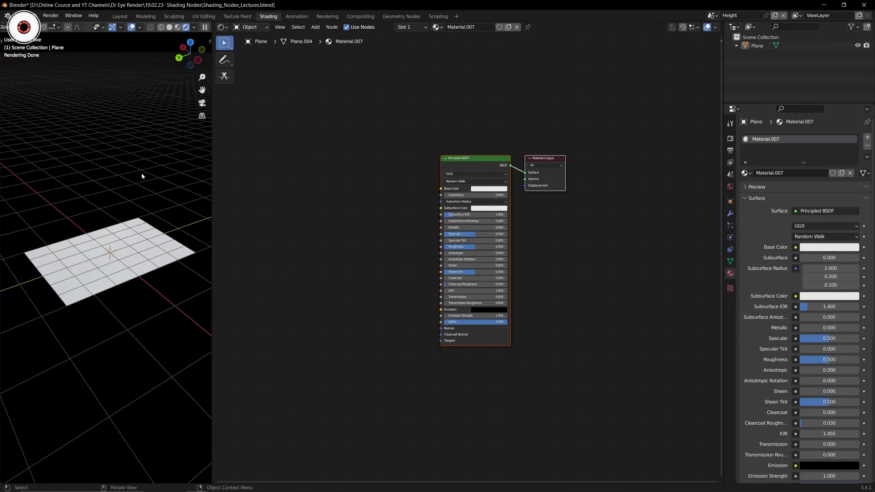
{"action": "key", "text": "ctrl+s"}
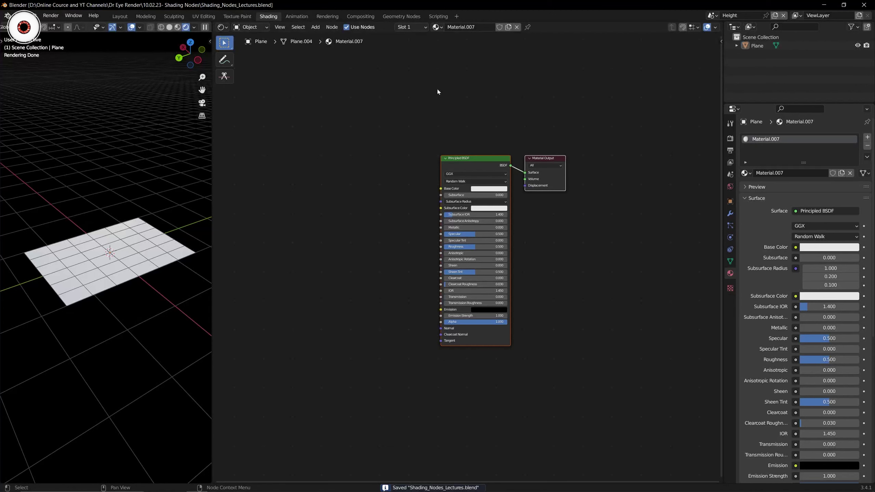
Unlink the plane's material, create a fresh one in its place, and save the file
{"action": "left_click", "coordinate": [517, 27]}
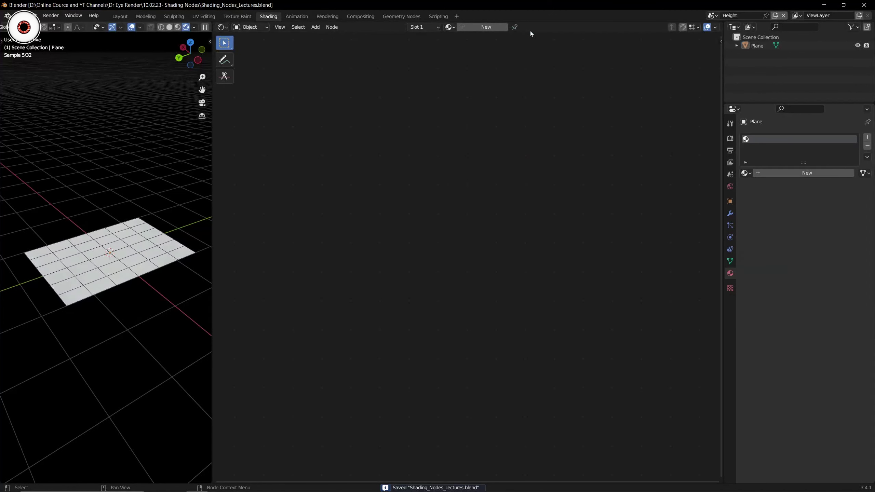
{"action": "left_click", "coordinate": [787, 169]}
{"action": "left_click_drag", "start_coordinate": [431, 115], "coordinate": [567, 230]}
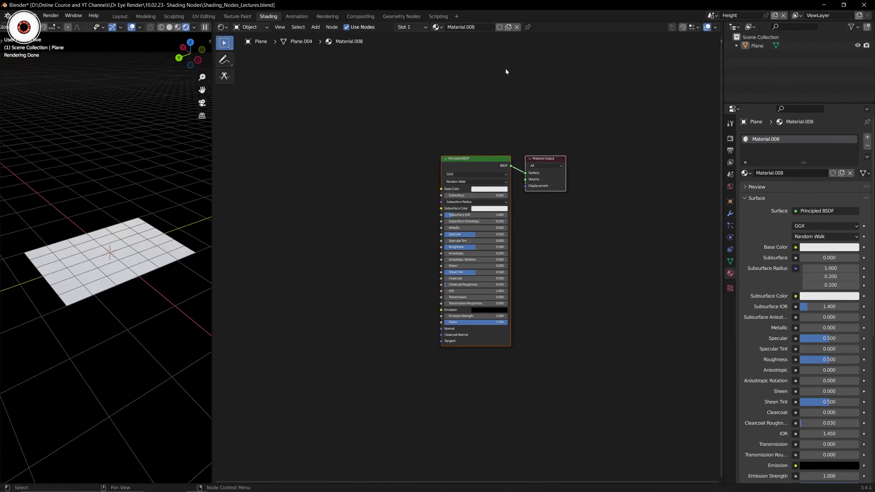
{"action": "key", "text": "ctrl+s"}
Move the Principled BSDF and Material Output nodes far apart to make room between them
{"action": "scroll", "coordinate": [439, 145], "scroll_direction": "up", "scroll_amount": 3}
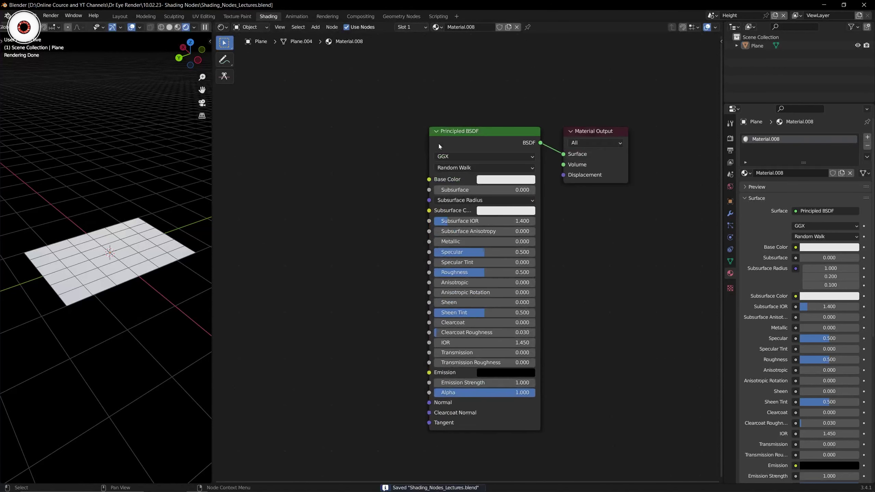
{"action": "middle_click_drag", "start_coordinate": [369, 204], "coordinate": [314, 157]}
{"action": "left_click", "coordinate": [548, 130]}
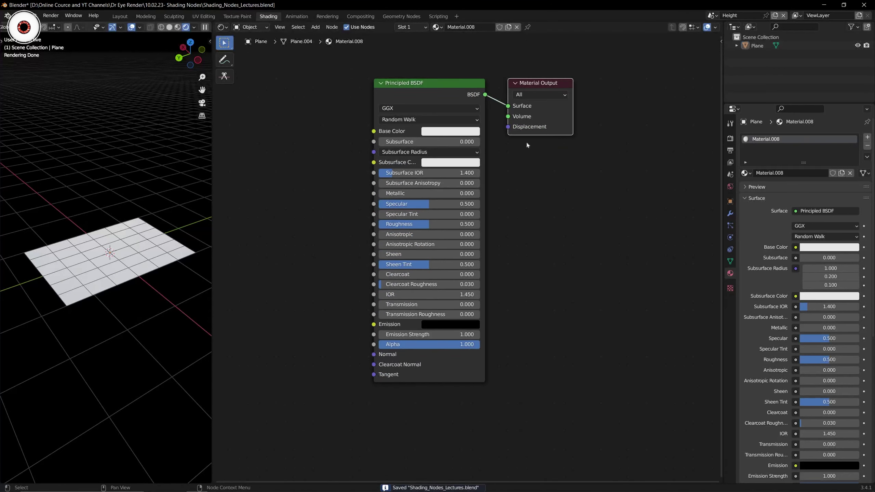
{"action": "scroll", "coordinate": [518, 152], "scroll_direction": "down", "scroll_amount": 3}
{"action": "middle_click_drag", "start_coordinate": [519, 154], "coordinate": [489, 156]}
{"action": "left_click_drag", "start_coordinate": [487, 170], "coordinate": [614, 274]}
{"action": "left_click_drag", "start_coordinate": [396, 148], "coordinate": [323, 129]}
{"action": "middle_click_drag", "start_coordinate": [568, 244], "coordinate": [509, 212]}
{"action": "scroll", "coordinate": [509, 212], "scroll_direction": "up", "scroll_amount": 1}
{"action": "scroll", "coordinate": [509, 214], "scroll_direction": "up", "scroll_amount": 2}
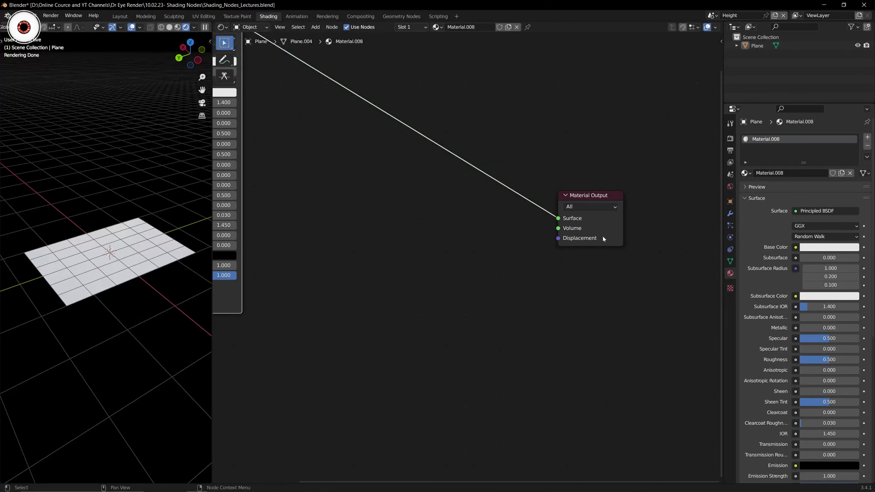
{"action": "middle_click_drag", "start_coordinate": [603, 237], "coordinate": [487, 202]}
With the plane selected, set its material's surface displacement method to Displacement and Bump, and save the file
{"action": "key", "text": "a"}
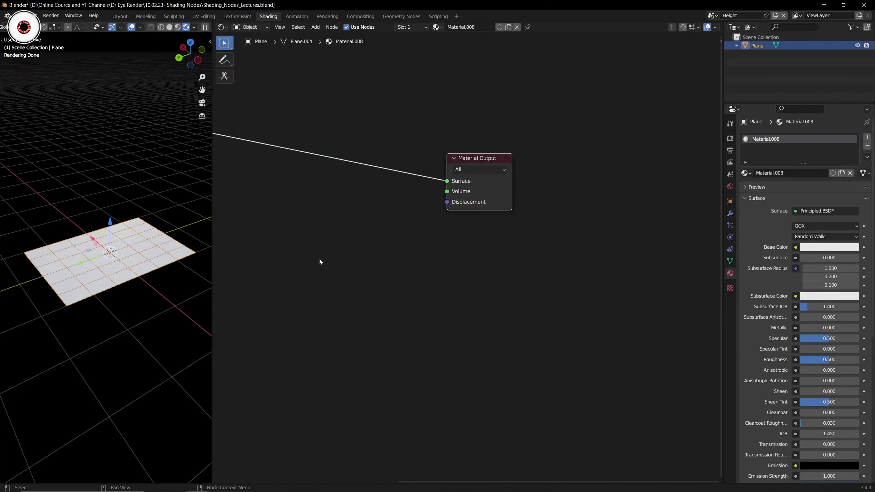
{"action": "scroll", "coordinate": [781, 293], "scroll_direction": "down", "scroll_amount": 10}
{"action": "scroll", "coordinate": [781, 292], "scroll_direction": "down", "scroll_amount": 4}
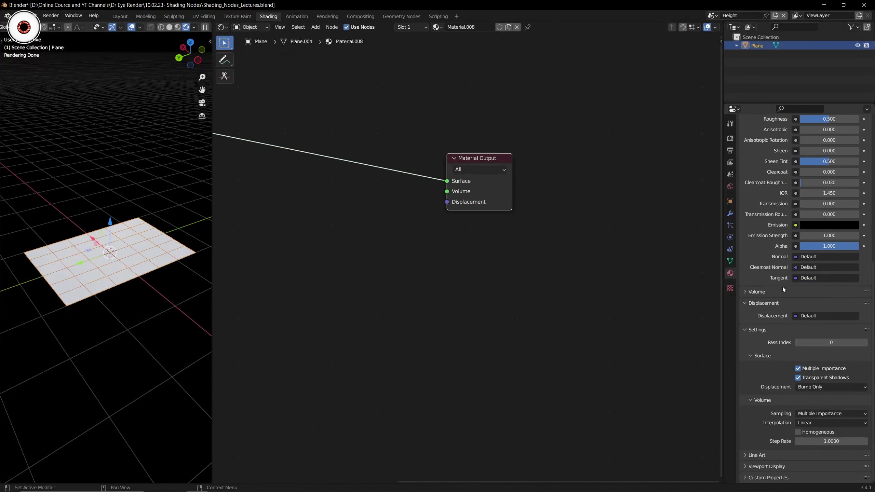
{"action": "left_click", "coordinate": [814, 387]}
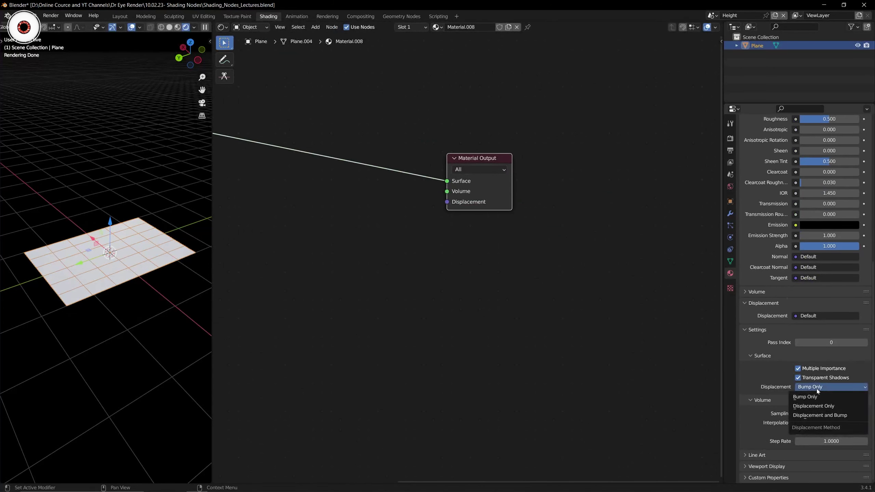
{"action": "left_click", "coordinate": [821, 415]}
{"action": "key", "text": "ctrl+s"}
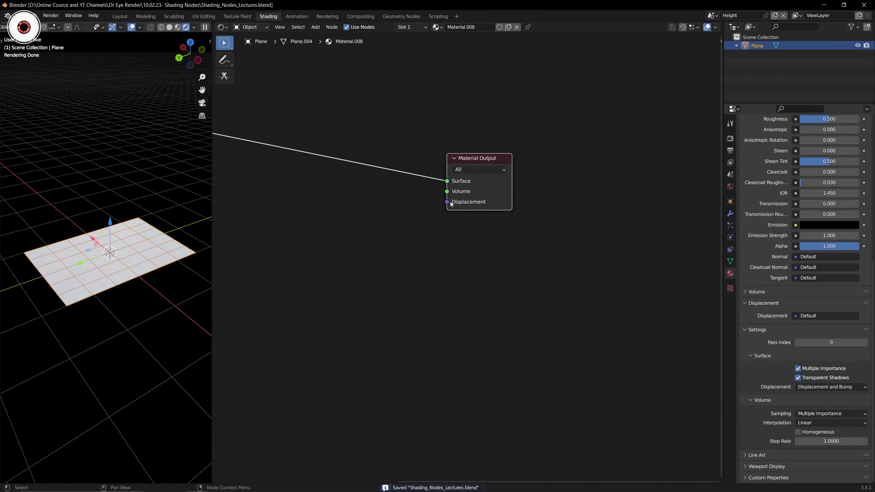
Add a Displacement node and place it below the Material Output node
{"action": "scroll", "coordinate": [351, 240], "scroll_direction": "down", "scroll_amount": 3}
{"action": "key", "text": "shift+a"}
{"action": "left_click", "coordinate": [351, 240]}
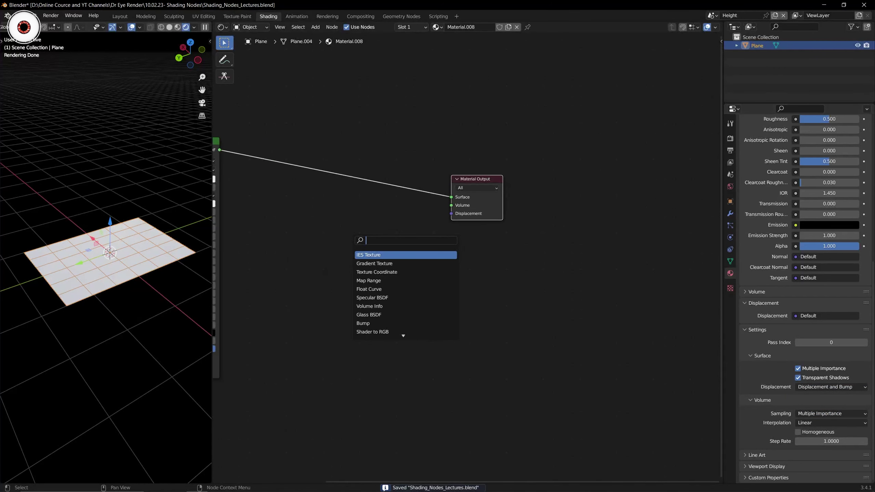
{"action": "type", "text": "disp"}
{"action": "key", "text": "Return"}
{"action": "left_click", "coordinate": [366, 239]}
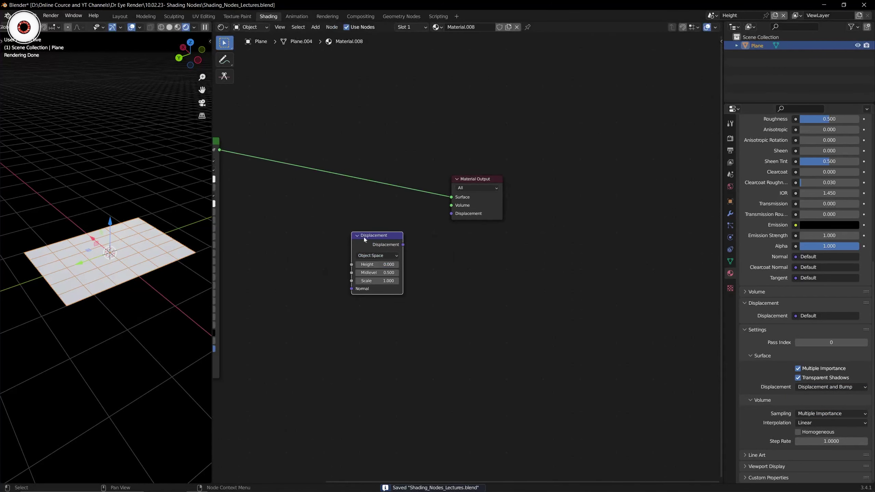
{"action": "left_click_drag", "start_coordinate": [366, 243], "coordinate": [393, 309]}
{"action": "scroll", "coordinate": [347, 274], "scroll_direction": "down", "scroll_amount": 2}
{"action": "middle_click_drag", "start_coordinate": [347, 273], "coordinate": [393, 273]}
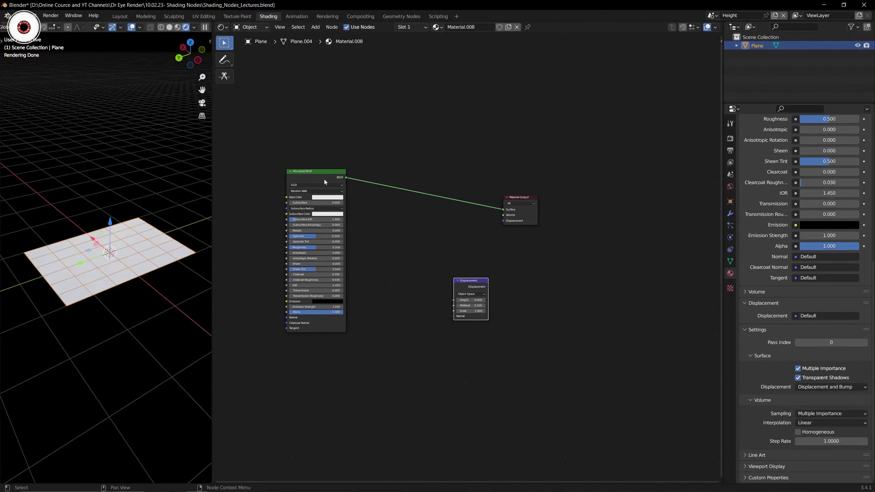
Raise the Principled BSDF node, save the file, and shift the Displacement node slightly
{"action": "left_click", "coordinate": [333, 146]}
{"action": "key", "text": "ctrl+s"}
{"action": "middle_click_drag", "start_coordinate": [447, 268], "coordinate": [430, 231]}
{"action": "left_click_drag", "start_coordinate": [462, 252], "coordinate": [471, 257]}
Add an RGB Curves node and place it just before the Displacement node
{"action": "key", "text": "shift+a"}
{"action": "type", "text": "cu"}
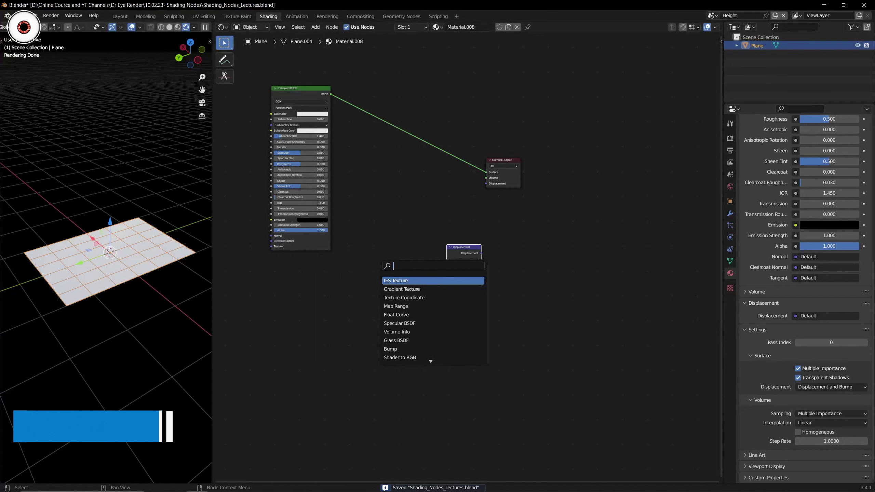
{"action": "type", "text": "rve"}
{"action": "key", "text": "Return"}
{"action": "left_click", "coordinate": [379, 267]}
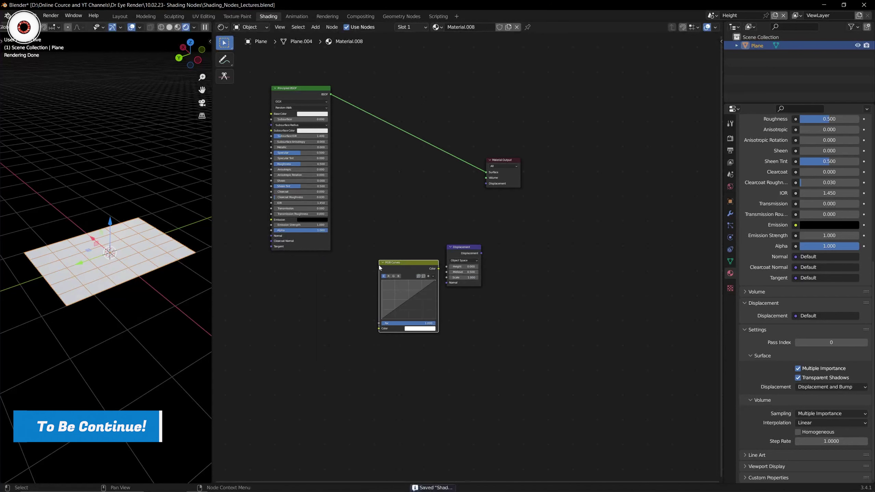
Link the RGB Curves node's Color output to the Displacement node's Height input
{"action": "scroll", "coordinate": [386, 250], "scroll_direction": "up", "scroll_amount": 3}
{"action": "left_click_drag", "start_coordinate": [399, 276], "coordinate": [431, 273]}
{"action": "scroll", "coordinate": [335, 302], "scroll_direction": "down", "scroll_amount": 2}
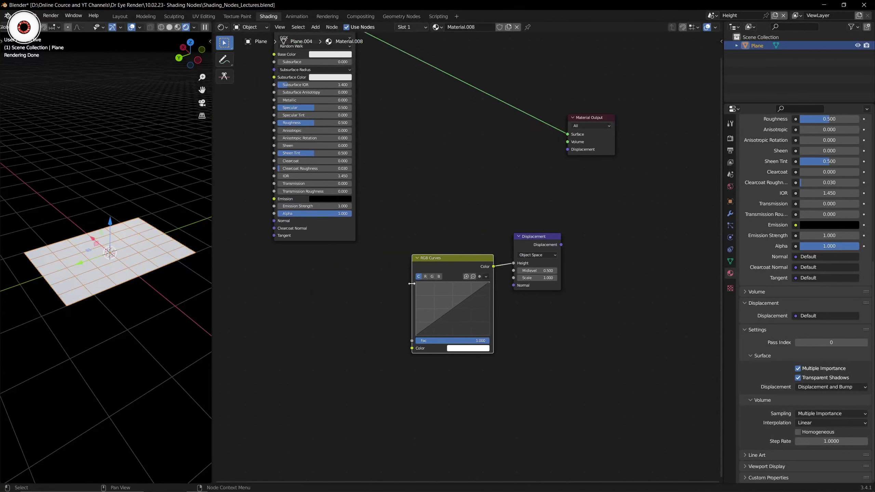
Add a Separate XYZ node before RGB Curves and link its X output to the RGB Curves Color input
{"action": "key", "text": "shift+a"}
{"action": "type", "text": "sepe"}
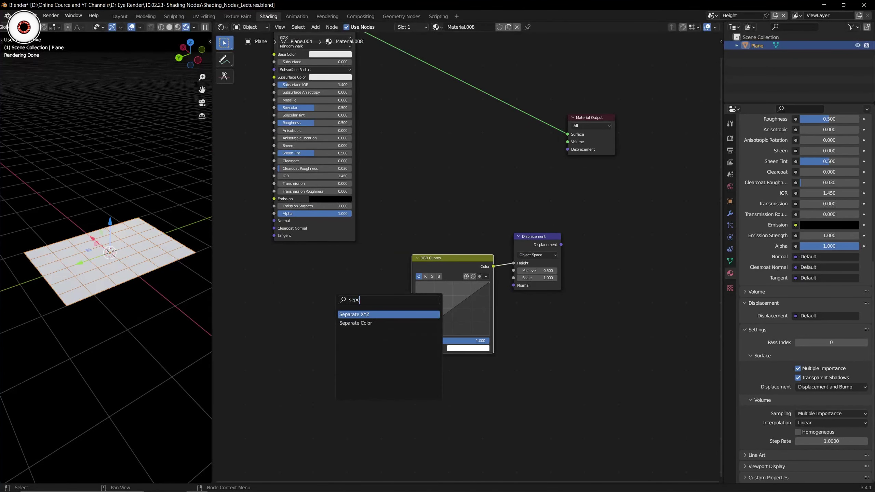
{"action": "key", "text": "Return"}
{"action": "left_click", "coordinate": [336, 300]}
{"action": "scroll", "coordinate": [337, 300], "scroll_direction": "up", "scroll_amount": 2}
{"action": "left_click_drag", "start_coordinate": [350, 320], "coordinate": [392, 381]}
{"action": "scroll", "coordinate": [343, 308], "scroll_direction": "down", "scroll_amount": 2}
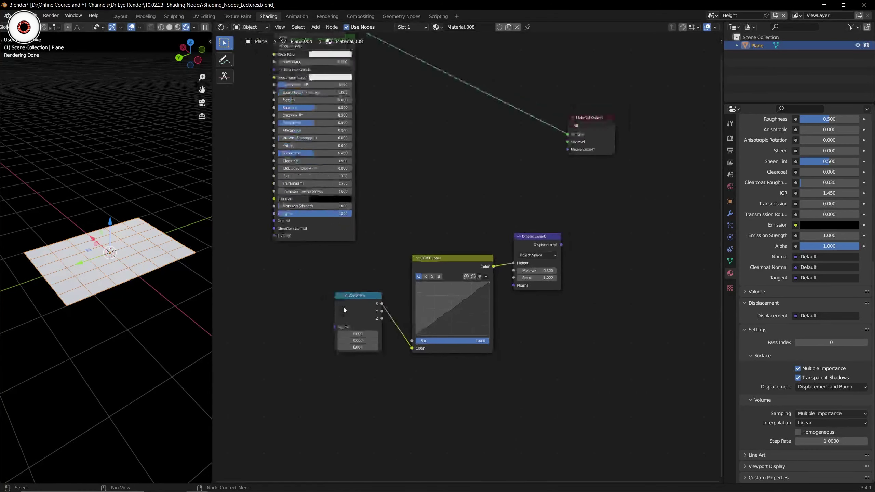
Add a Texture Coordinate node before Separate XYZ and link its Generated output to the Separate XYZ Vector input
{"action": "key", "text": "shift+a"}
{"action": "left_click", "coordinate": [271, 318]}
{"action": "type", "text": "coor"}
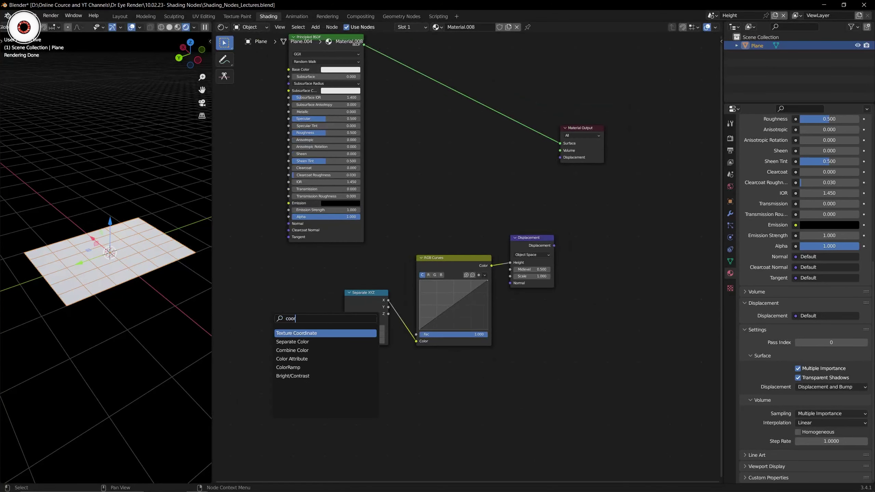
{"action": "key", "text": "Return"}
{"action": "left_click", "coordinate": [270, 318]}
{"action": "scroll", "coordinate": [271, 318], "scroll_direction": "up", "scroll_amount": 3}
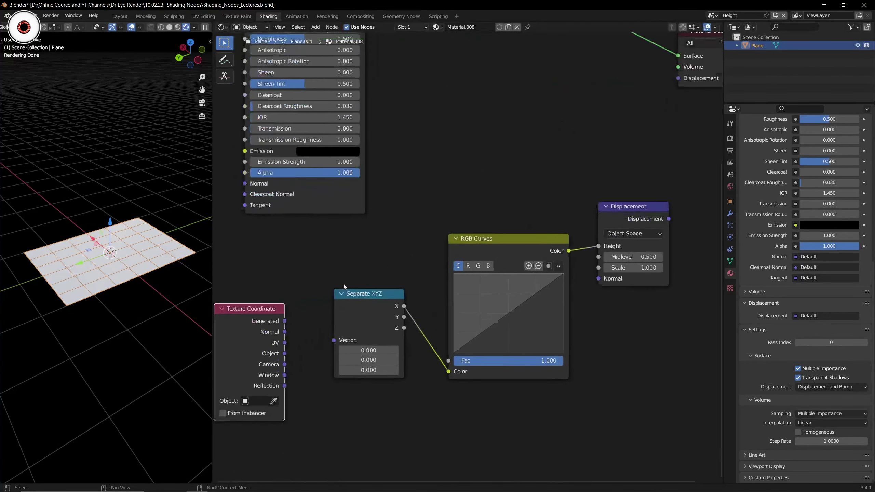
{"action": "left_click_drag", "start_coordinate": [270, 326], "coordinate": [322, 347]}
{"action": "scroll", "coordinate": [295, 257], "scroll_direction": "down", "scroll_amount": 3}
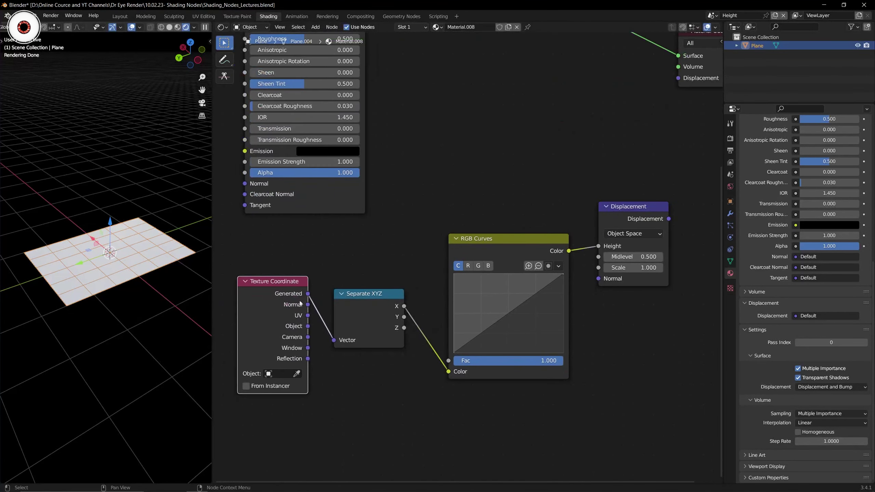
{"action": "left_click_drag", "start_coordinate": [280, 247], "coordinate": [483, 341]}
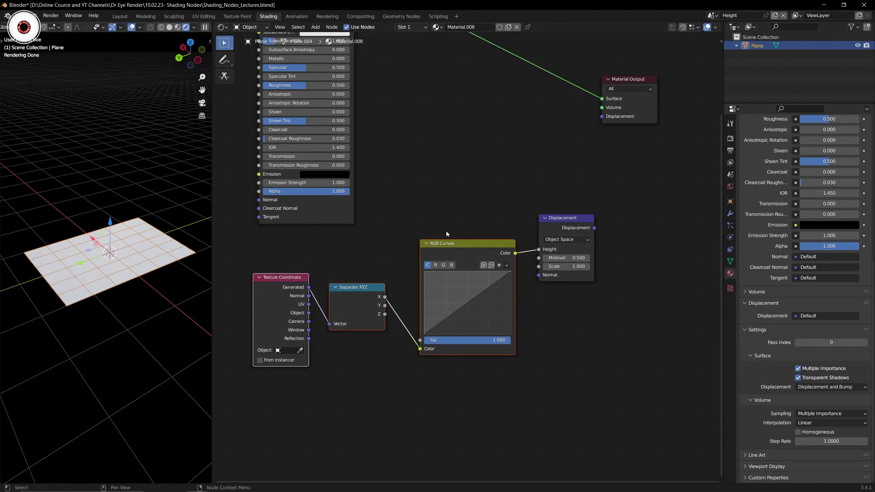
{"action": "left_click", "coordinate": [447, 231]}
Add a ColorRamp node and place it unlinked just below the RGB Curves node
{"action": "middle_click_drag", "start_coordinate": [451, 226], "coordinate": [395, 247]}
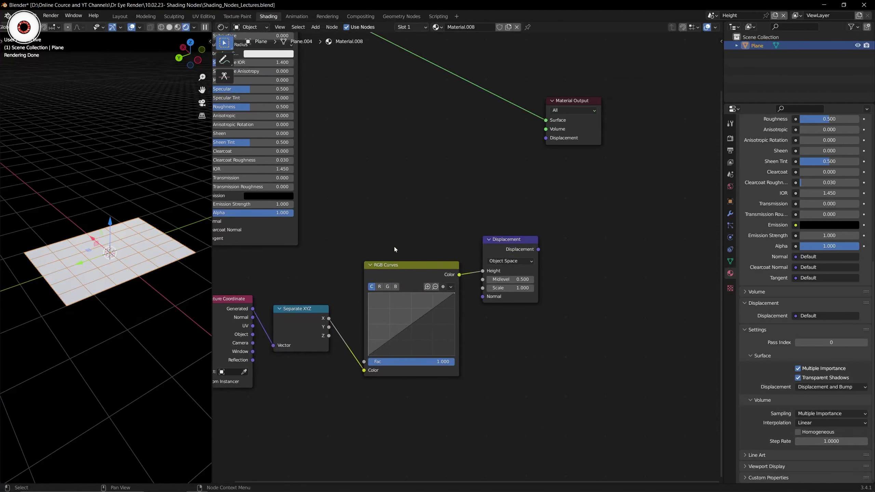
{"action": "key", "text": "shift+a"}
{"action": "type", "text": "color ramp"}
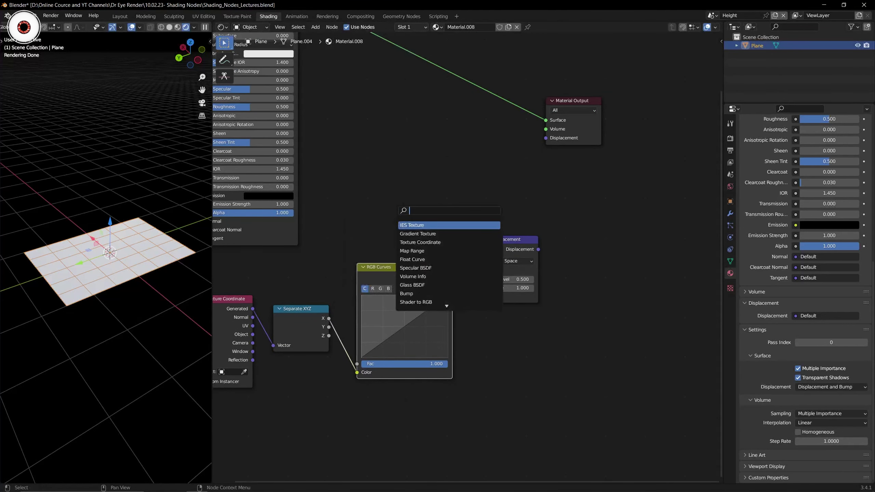
{"action": "key", "text": "Return"}
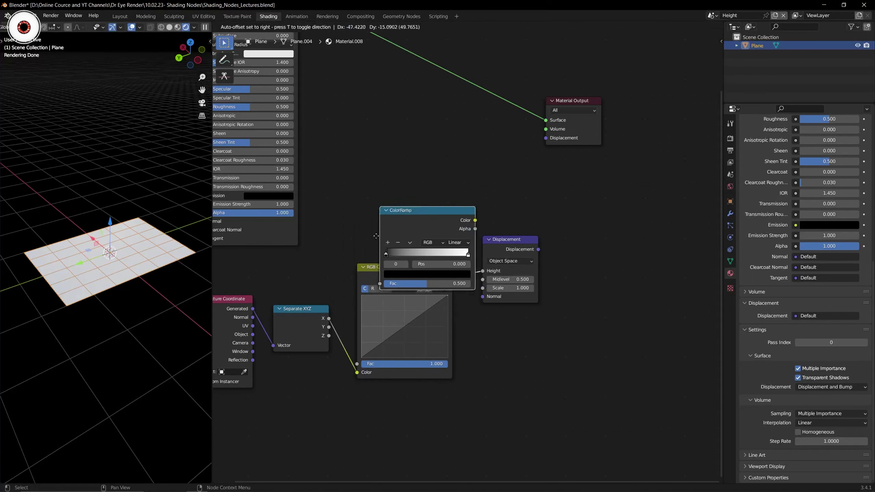
{"action": "left_click", "coordinate": [358, 392]}
{"action": "scroll", "coordinate": [365, 310], "scroll_direction": "down", "scroll_amount": 3}
{"action": "middle_click_drag", "start_coordinate": [365, 306], "coordinate": [395, 296]}
{"action": "left_click_drag", "start_coordinate": [299, 282], "coordinate": [365, 315]}
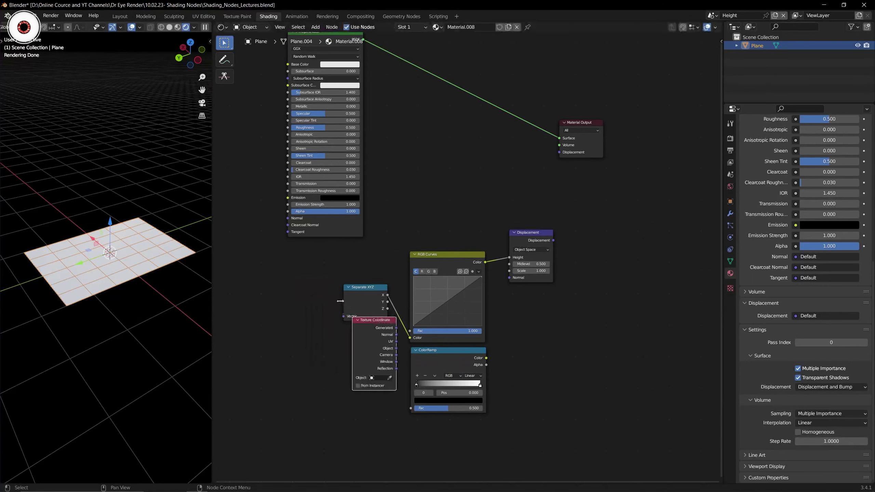
{"action": "right_click", "coordinate": [364, 315]}
{"action": "middle_click_drag", "start_coordinate": [314, 280], "coordinate": [387, 262]}
{"action": "scroll", "coordinate": [292, 271], "scroll_direction": "up", "scroll_amount": 2}
{"action": "left_click_drag", "start_coordinate": [332, 242], "coordinate": [410, 377]}
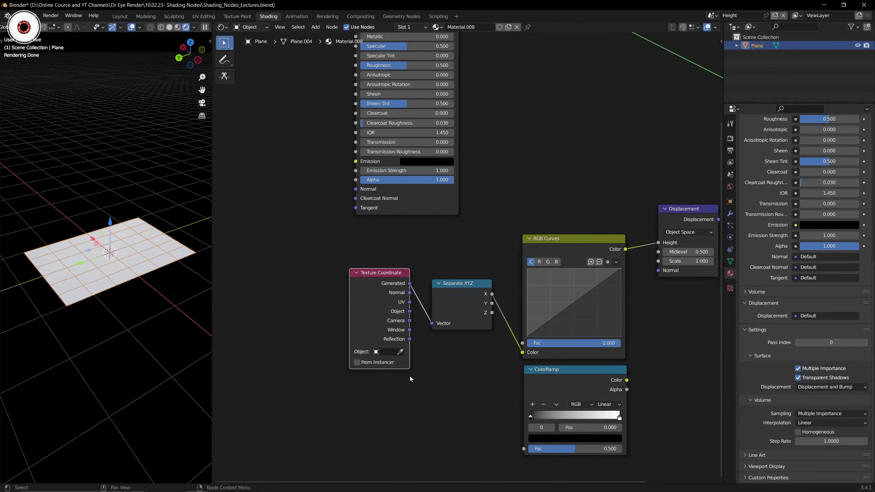
{"action": "middle_click_drag", "start_coordinate": [381, 318], "coordinate": [283, 323]}
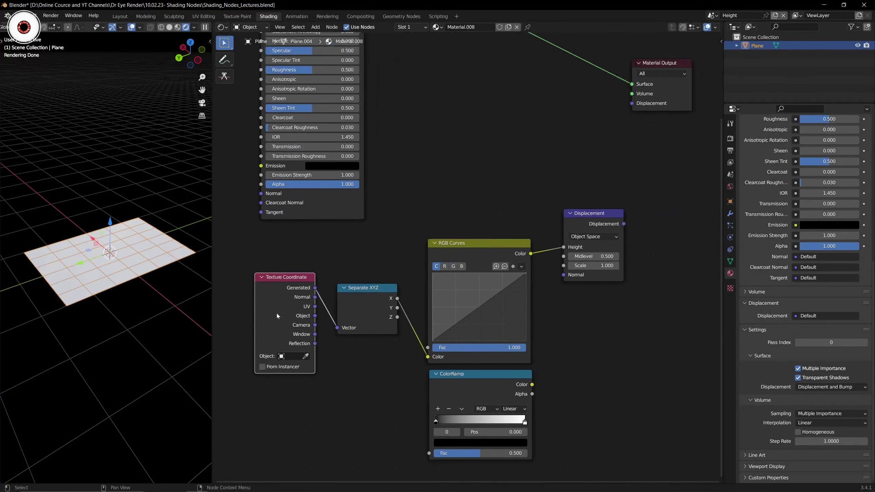
{"action": "left_click", "coordinate": [490, 252]}
{"action": "middle_click_drag", "start_coordinate": [477, 259], "coordinate": [457, 261]}
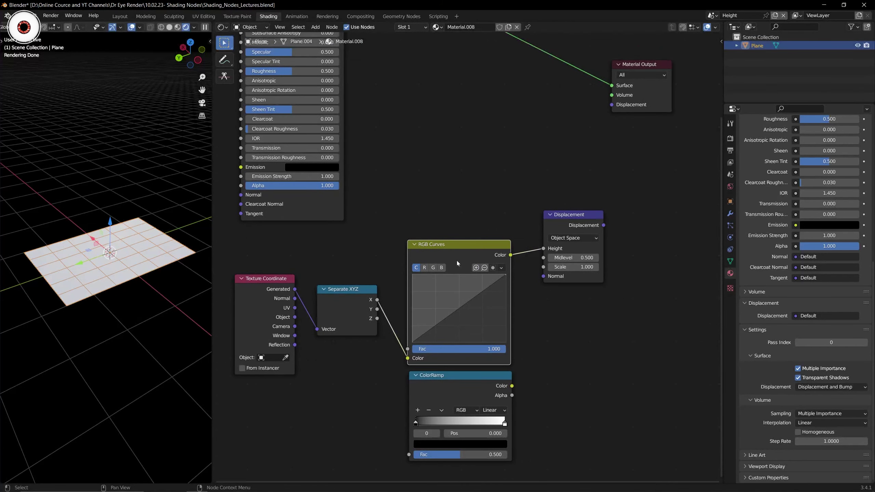
{"action": "left_click", "coordinate": [461, 390]}
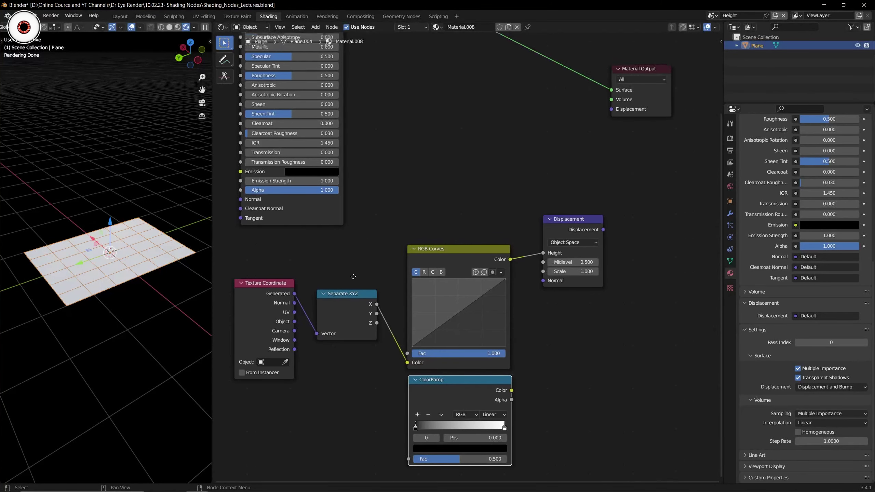
Duplicate the Separate XYZ node and place the copy in the empty area beyond the Principled BSDF node
{"action": "scroll", "coordinate": [346, 332], "scroll_direction": "down", "scroll_amount": 2}
{"action": "scroll", "coordinate": [347, 294], "scroll_direction": "down", "scroll_amount": 2}
{"action": "middle_click_drag", "start_coordinate": [347, 294], "coordinate": [550, 287]}
{"action": "key", "text": "shift+d"}
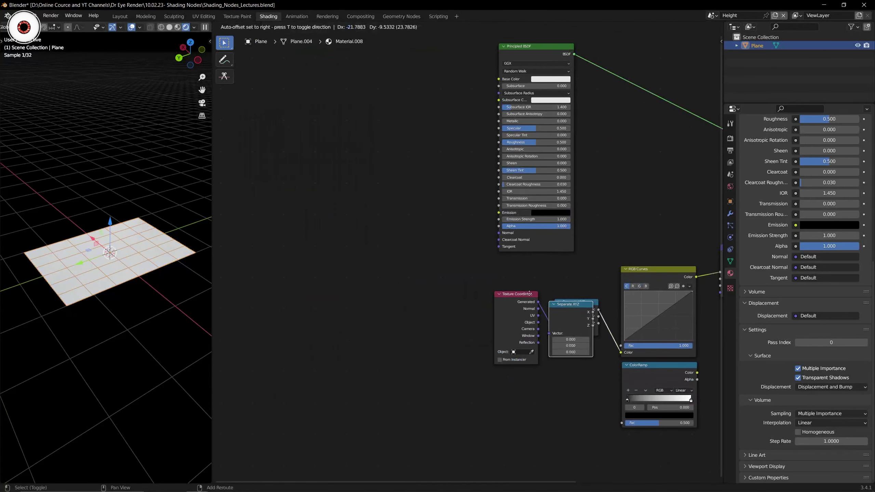
{"action": "left_click", "coordinate": [258, 207]}
{"action": "scroll", "coordinate": [429, 239], "scroll_direction": "up", "scroll_amount": 6}
{"action": "middle_click_drag", "start_coordinate": [303, 220], "coordinate": [450, 253]}
{"action": "scroll", "coordinate": [451, 253], "scroll_direction": "up", "scroll_amount": 3}
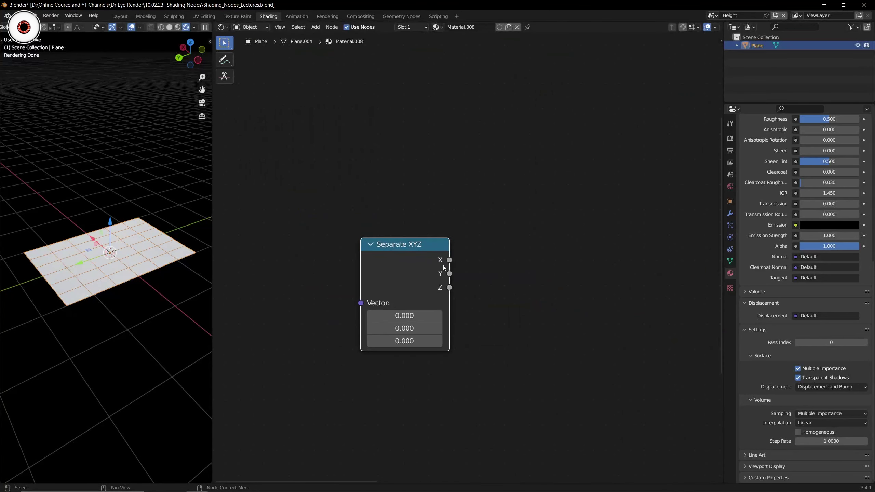
{"action": "left_click_drag", "start_coordinate": [451, 260], "coordinate": [483, 273]}
Move the Texture Coordinate node farther from the linked Separate XYZ node to leave a wide gap between them
{"action": "scroll", "coordinate": [464, 247], "scroll_direction": "down", "scroll_amount": 5}
{"action": "middle_click_drag", "start_coordinate": [468, 252], "coordinate": [295, 231]}
{"action": "scroll", "coordinate": [410, 259], "scroll_direction": "down", "scroll_amount": 5}
{"action": "scroll", "coordinate": [521, 287], "scroll_direction": "up", "scroll_amount": 3}
{"action": "middle_click_drag", "start_coordinate": [382, 289], "coordinate": [420, 255]}
{"action": "left_click_drag", "start_coordinate": [420, 255], "coordinate": [351, 266]}
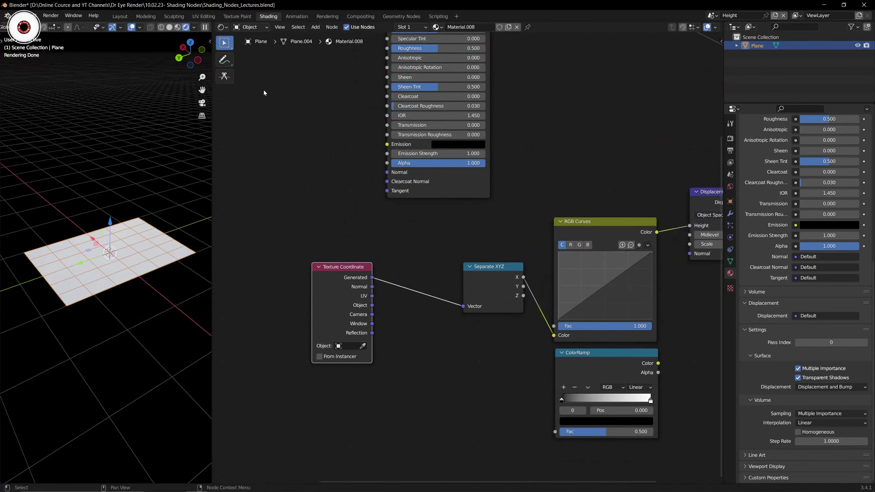
{"action": "left_click", "coordinate": [227, 63]}
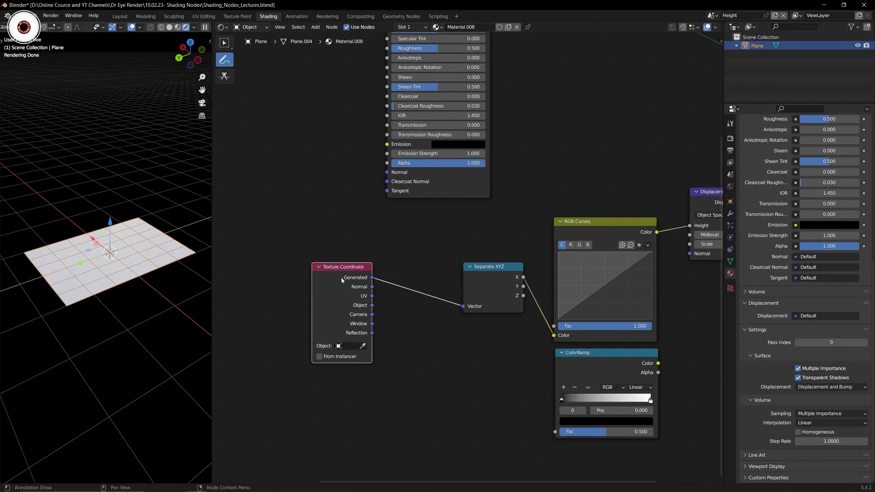
{"action": "left_click", "coordinate": [224, 44]}
{"action": "left_click_drag", "start_coordinate": [331, 265], "coordinate": [279, 271]}
Annotate an arrow and a circled "x, y, z" above the Generated-to-Vector link, and circle the Separate XYZ node
{"action": "left_click", "coordinate": [226, 61]}
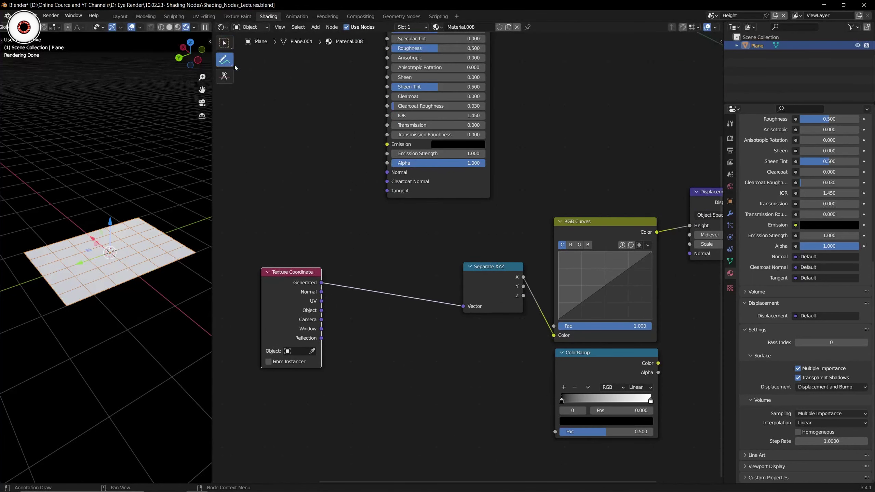
{"action": "mouse_move", "coordinate": [337, 269]}
{"action": "left_mouse_down"}
{"action": "mouse_move", "coordinate": [431, 282]}
{"action": "mouse_move", "coordinate": [423, 290]}
{"action": "left_mouse_up"}
{"action": "mouse_move", "coordinate": [352, 245]}
{"action": "left_mouse_down"}
{"action": "mouse_move", "coordinate": [360, 254]}
{"action": "mouse_move", "coordinate": [351, 254]}
{"action": "mouse_move", "coordinate": [375, 255]}
{"action": "left_mouse_up"}
{"action": "mouse_move", "coordinate": [383, 247]}
{"action": "left_mouse_down"}
{"action": "mouse_move", "coordinate": [378, 264]}
{"action": "mouse_move", "coordinate": [409, 257]}
{"action": "mouse_move", "coordinate": [340, 231]}
{"action": "mouse_move", "coordinate": [375, 276]}
{"action": "mouse_move", "coordinate": [424, 259]}
{"action": "mouse_move", "coordinate": [419, 237]}
{"action": "left_mouse_up"}
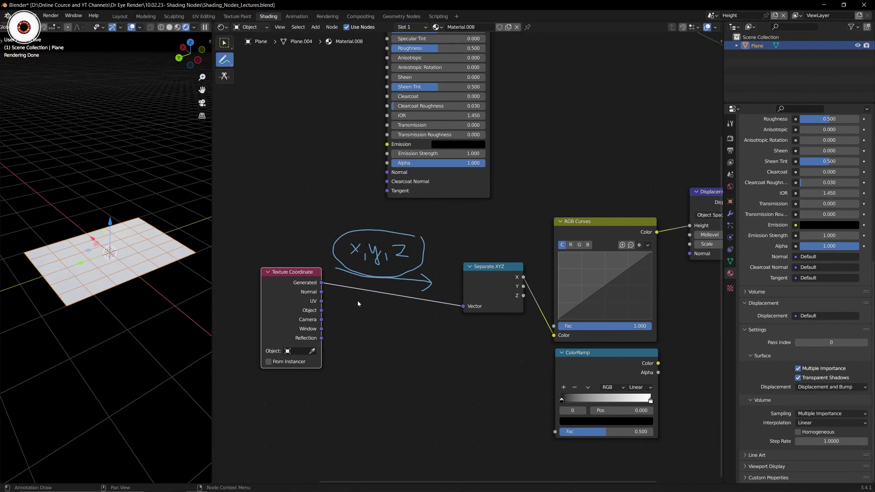
{"action": "middle_click_drag", "start_coordinate": [475, 295], "coordinate": [410, 304]}
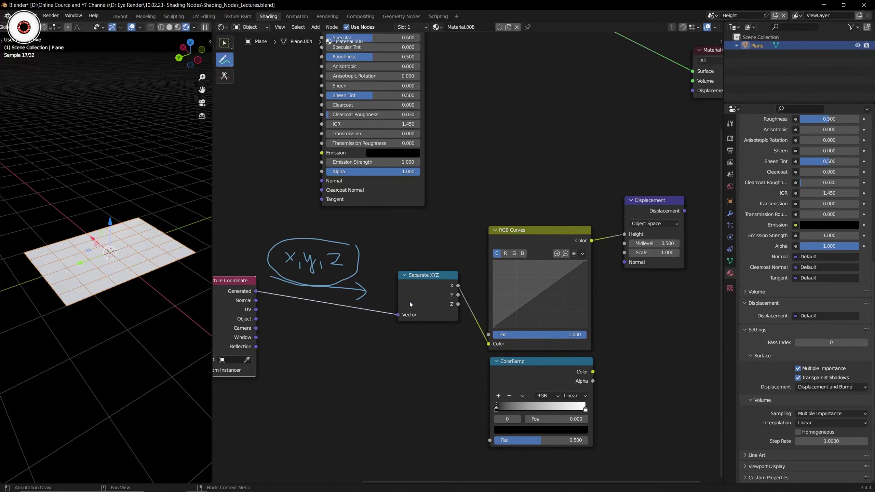
{"action": "mouse_move", "coordinate": [440, 250]}
{"action": "left_mouse_down"}
{"action": "mouse_move", "coordinate": [381, 282]}
{"action": "mouse_move", "coordinate": [465, 321]}
{"action": "mouse_move", "coordinate": [445, 251]}
{"action": "left_mouse_up"}
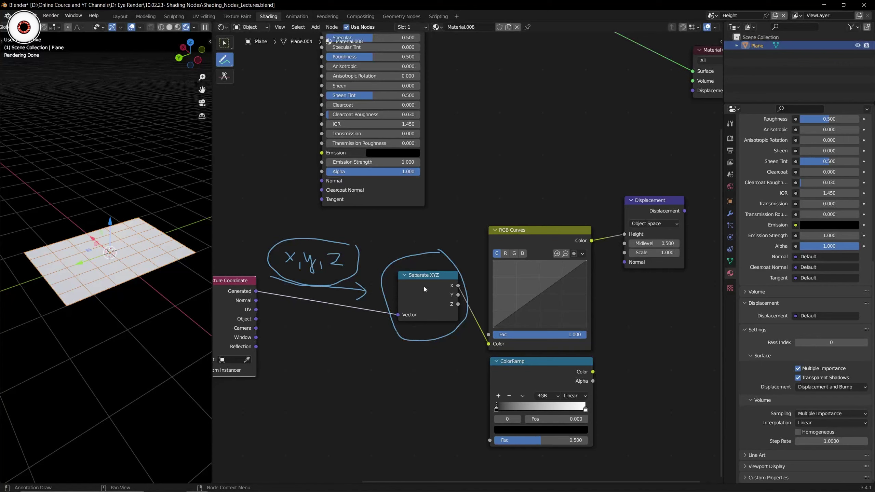
Shift the linked Separate XYZ node slightly down and toward the Texture Coordinate node
{"action": "left_click", "coordinate": [231, 49]}
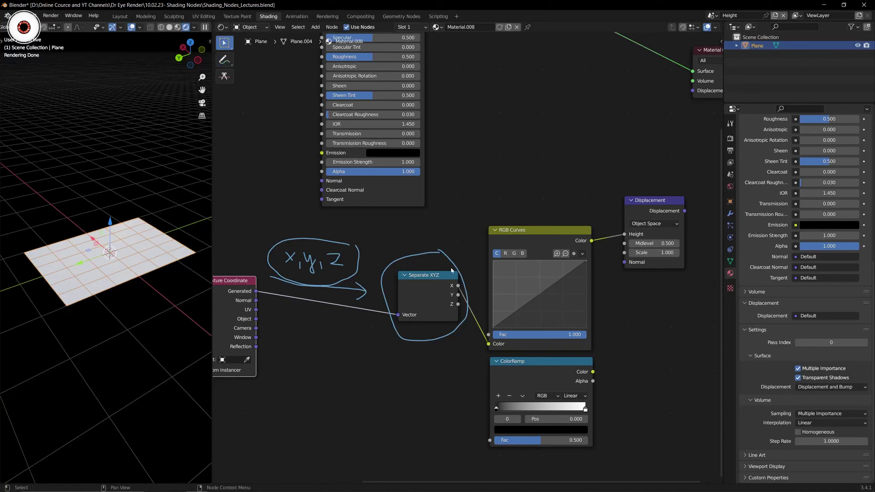
{"action": "left_click_drag", "start_coordinate": [446, 295], "coordinate": [419, 308]}
{"action": "scroll", "coordinate": [420, 308], "scroll_direction": "up", "scroll_amount": 2}
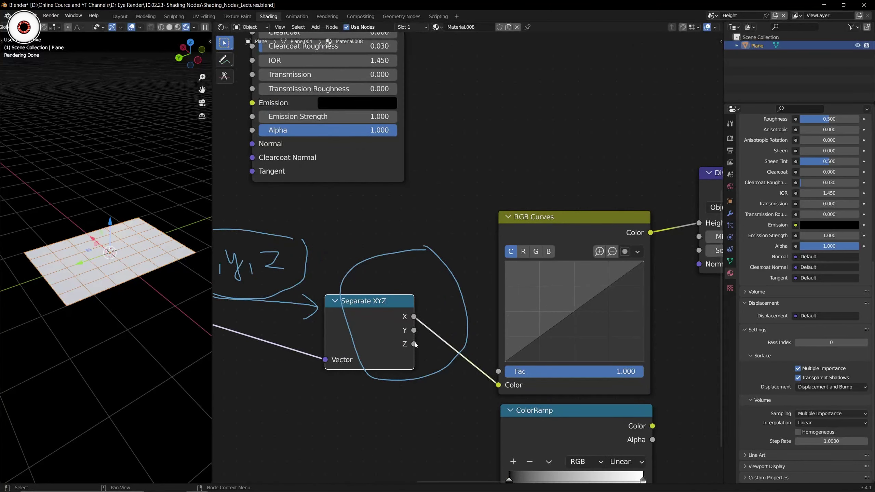
Examine the inputs and outputs of the unlinked Separate XYZ copy and of the linked Separate XYZ node
{"action": "scroll", "coordinate": [355, 221], "scroll_direction": "down", "scroll_amount": 6}
{"action": "middle_click_drag", "start_coordinate": [294, 181], "coordinate": [493, 240]}
{"action": "middle_click_drag", "start_coordinate": [328, 183], "coordinate": [452, 222]}
{"action": "scroll", "coordinate": [452, 222], "scroll_direction": "up", "scroll_amount": 2}
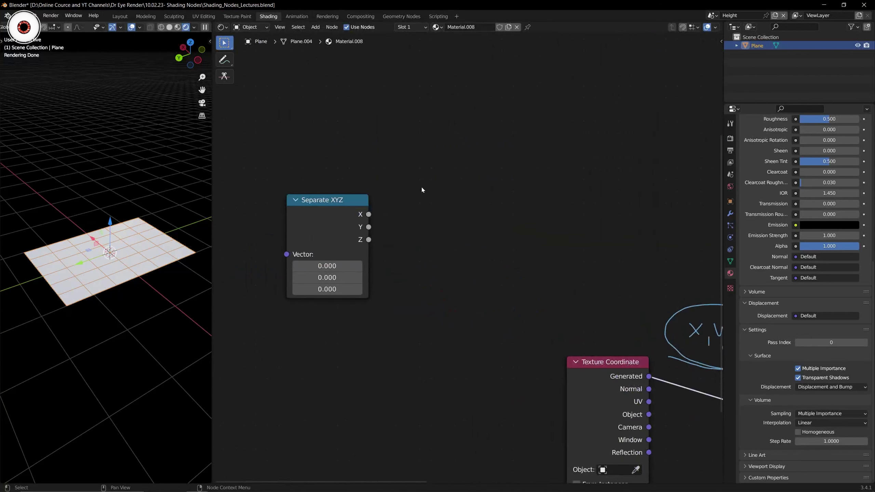
{"action": "scroll", "coordinate": [498, 253], "scroll_direction": "down", "scroll_amount": 6}
{"action": "middle_click_drag", "start_coordinate": [500, 254], "coordinate": [311, 198]}
{"action": "middle_click_drag", "start_coordinate": [507, 276], "coordinate": [449, 264]}
{"action": "scroll", "coordinate": [449, 264], "scroll_direction": "up", "scroll_amount": 3}
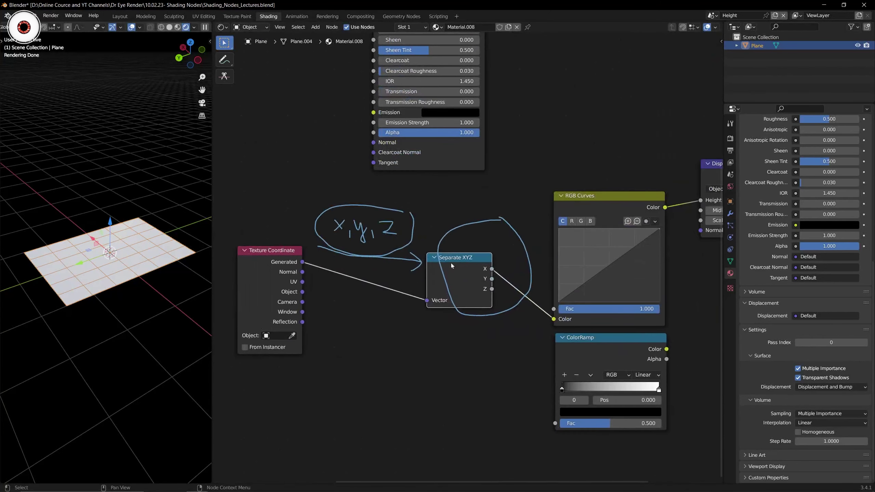
{"action": "scroll", "coordinate": [477, 269], "scroll_direction": "up", "scroll_amount": 1}
{"action": "scroll", "coordinate": [498, 274], "scroll_direction": "down", "scroll_amount": 4}
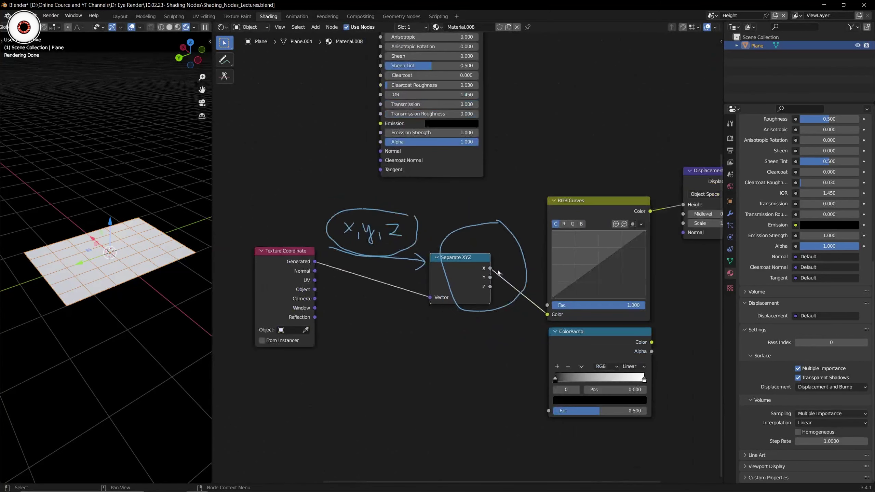
{"action": "middle_click_drag", "start_coordinate": [498, 274], "coordinate": [351, 291]}
{"action": "scroll", "coordinate": [351, 291], "scroll_direction": "up", "scroll_amount": 1}
{"action": "scroll", "coordinate": [351, 291], "scroll_direction": "down", "scroll_amount": 4}
Erase the annotation circle around the linked Separate XYZ node and return to the Annotate tool
{"action": "left_click", "coordinate": [230, 62]}
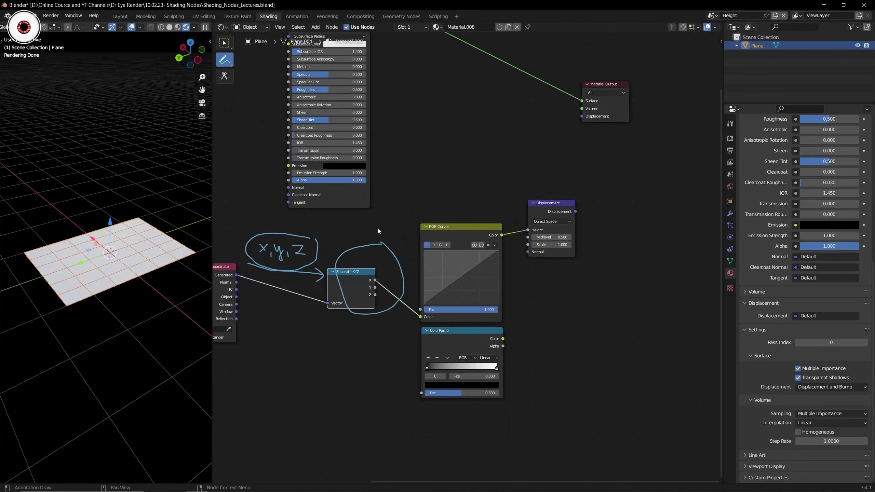
{"action": "left_click", "coordinate": [265, 114]}
{"action": "mouse_move", "coordinate": [373, 226]}
{"action": "left_mouse_down"}
{"action": "mouse_move", "coordinate": [362, 248]}
{"action": "mouse_move", "coordinate": [404, 273]}
{"action": "left_mouse_up"}
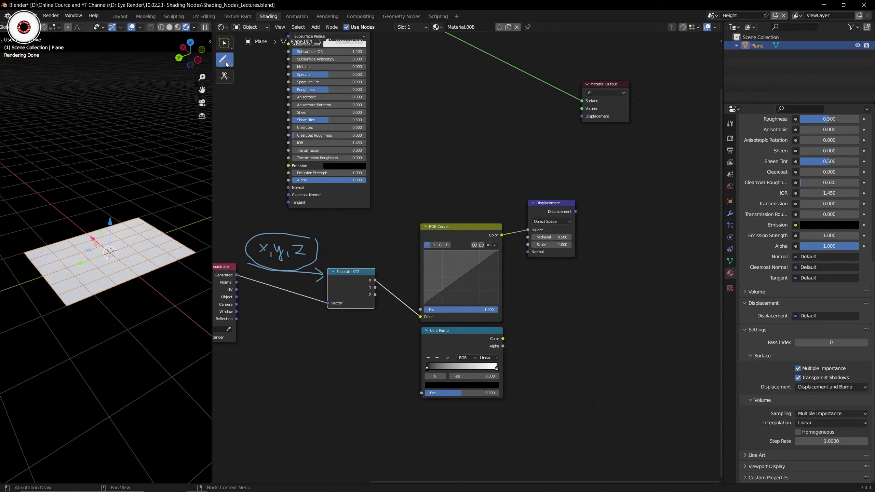
{"action": "left_click_drag", "start_coordinate": [224, 59], "coordinate": [252, 63]}
Annotate arrows from Separate XYZ through RGB Curves and Displacement to Material Output, writing an X beside each
{"action": "middle_click_drag", "start_coordinate": [330, 165], "coordinate": [352, 164]}
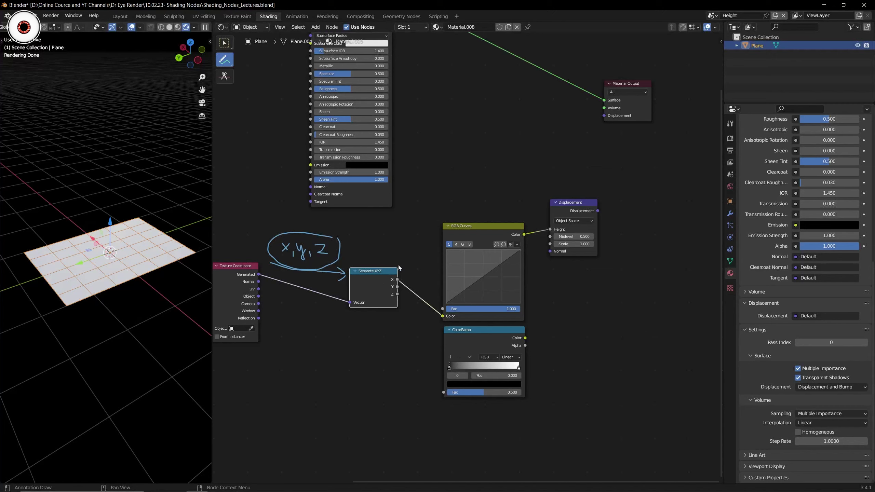
{"action": "scroll", "coordinate": [366, 284], "scroll_direction": "up", "scroll_amount": 1}
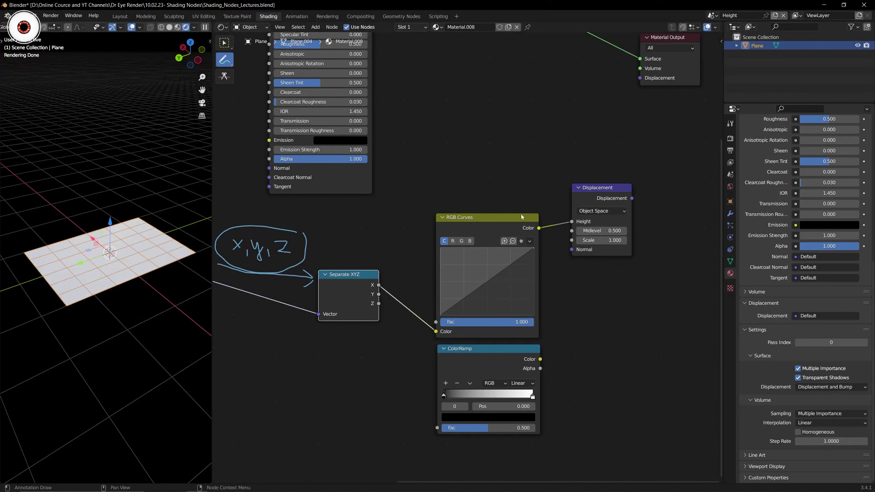
{"action": "scroll", "coordinate": [350, 290], "scroll_direction": "down", "scroll_amount": 2}
{"action": "mouse_move", "coordinate": [350, 284]}
{"action": "left_mouse_down"}
{"action": "mouse_move", "coordinate": [383, 293]}
{"action": "mouse_move", "coordinate": [383, 301]}
{"action": "left_mouse_up"}
{"action": "left_click_drag", "start_coordinate": [368, 266], "coordinate": [394, 258]}
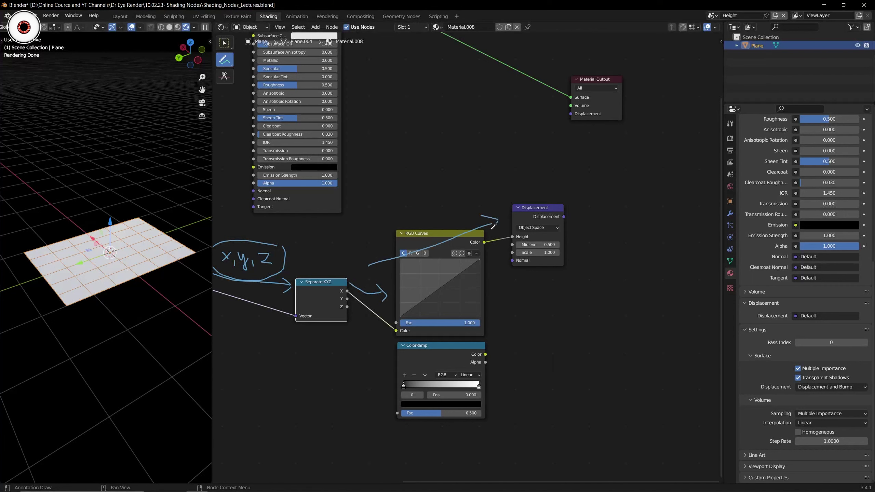
{"action": "middle_click_drag", "start_coordinate": [493, 226], "coordinate": [436, 258]}
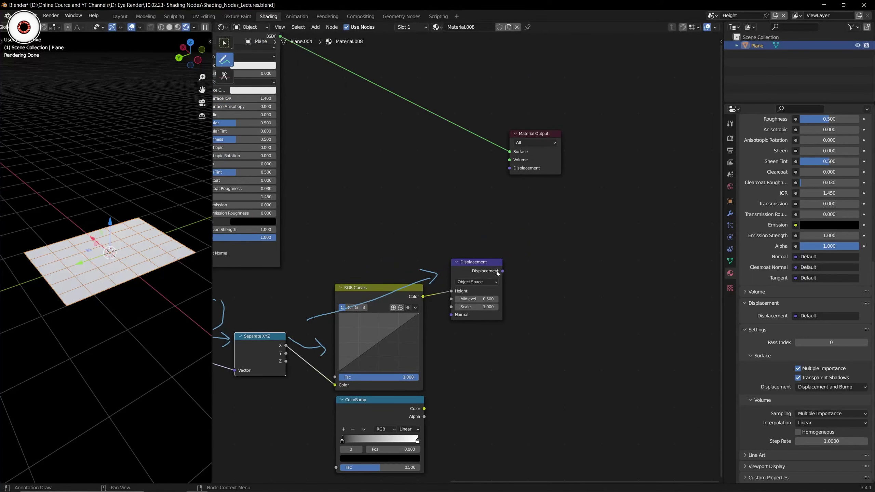
{"action": "left_click_drag", "start_coordinate": [448, 258], "coordinate": [495, 189]}
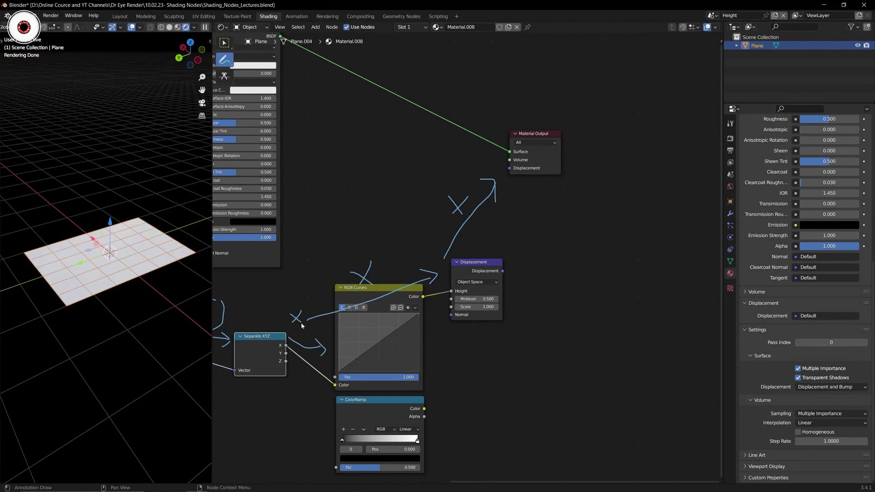
Hide the annotations in the node editor, save the file and return to the selection tool
{"action": "scroll", "coordinate": [286, 353], "scroll_direction": "up", "scroll_amount": 3}
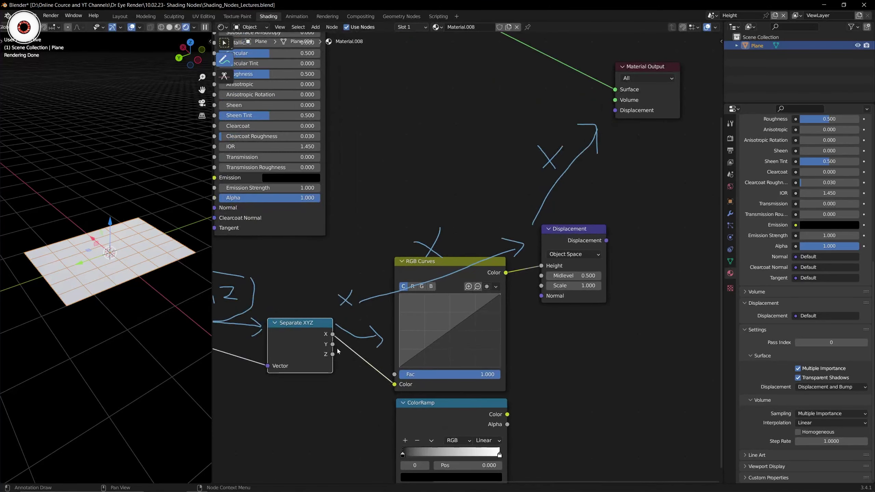
{"action": "scroll", "coordinate": [278, 129], "scroll_direction": "down", "scroll_amount": 4}
{"action": "left_click_drag", "start_coordinate": [224, 60], "coordinate": [242, 66]}
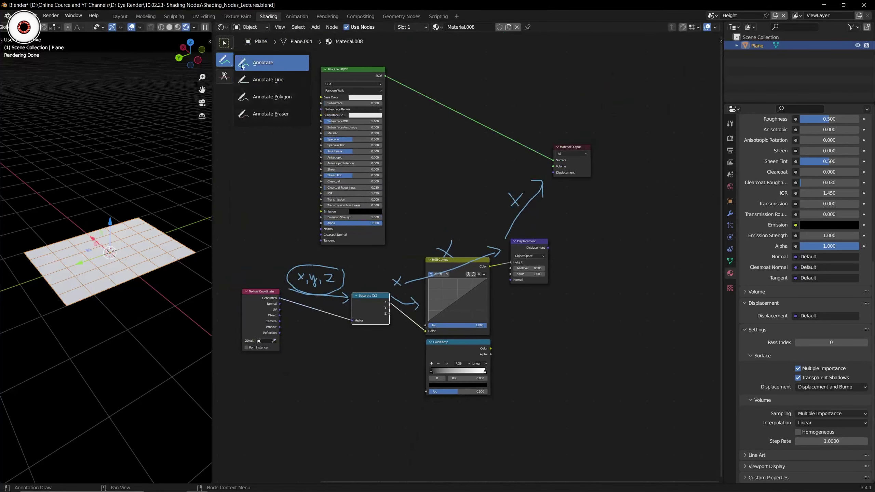
{"action": "left_click", "coordinate": [268, 114]}
{"action": "left_click", "coordinate": [715, 29]}
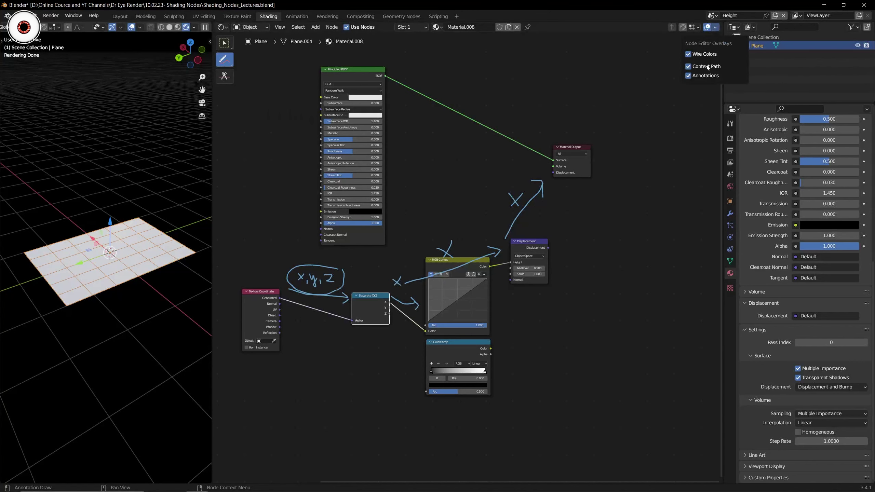
{"action": "left_click", "coordinate": [703, 76]}
{"action": "key", "text": "ctrl+s"}
{"action": "left_click", "coordinate": [225, 44]}
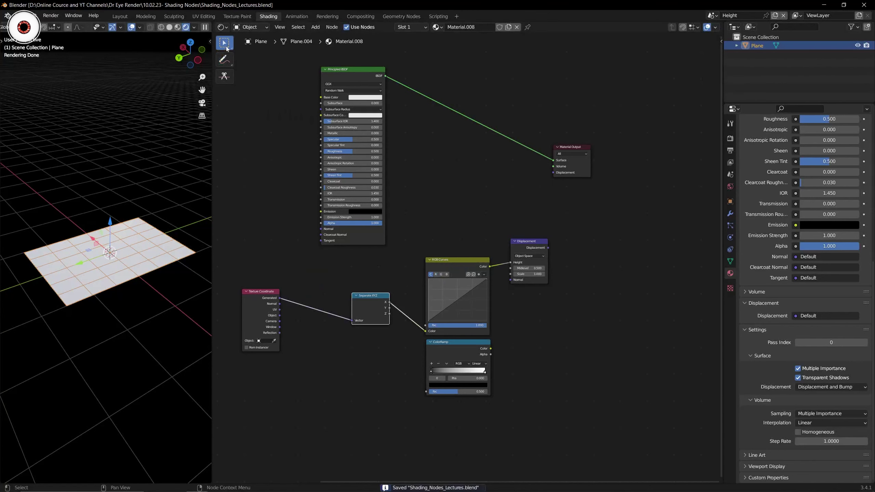
Connect the Displacement node's output to the Displacement input of the Material Output node
{"action": "middle_click_drag", "start_coordinate": [428, 288], "coordinate": [434, 233]}
{"action": "scroll", "coordinate": [434, 232], "scroll_direction": "up", "scroll_amount": 5}
{"action": "middle_click_drag", "start_coordinate": [487, 185], "coordinate": [468, 201]}
{"action": "scroll", "coordinate": [467, 202], "scroll_direction": "up", "scroll_amount": 1}
{"action": "middle_click_drag", "start_coordinate": [555, 200], "coordinate": [405, 278]}
{"action": "left_click_drag", "start_coordinate": [503, 166], "coordinate": [549, 167]}
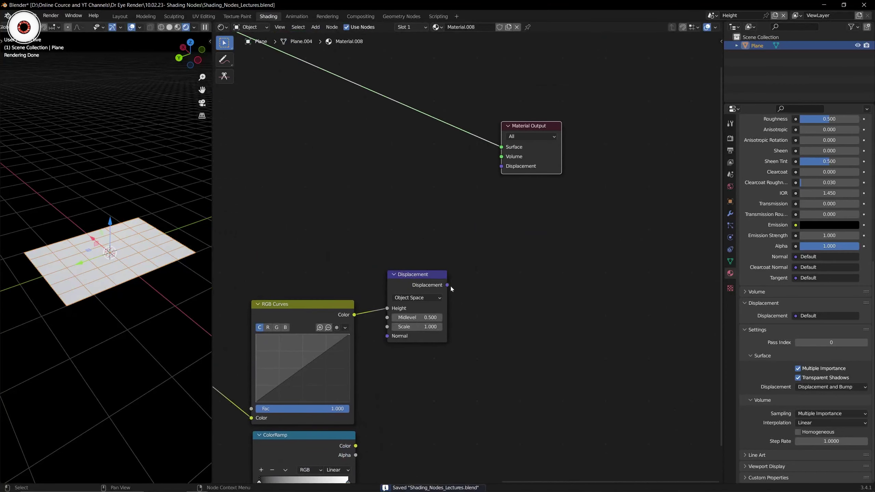
{"action": "left_click_drag", "start_coordinate": [448, 285], "coordinate": [501, 168]}
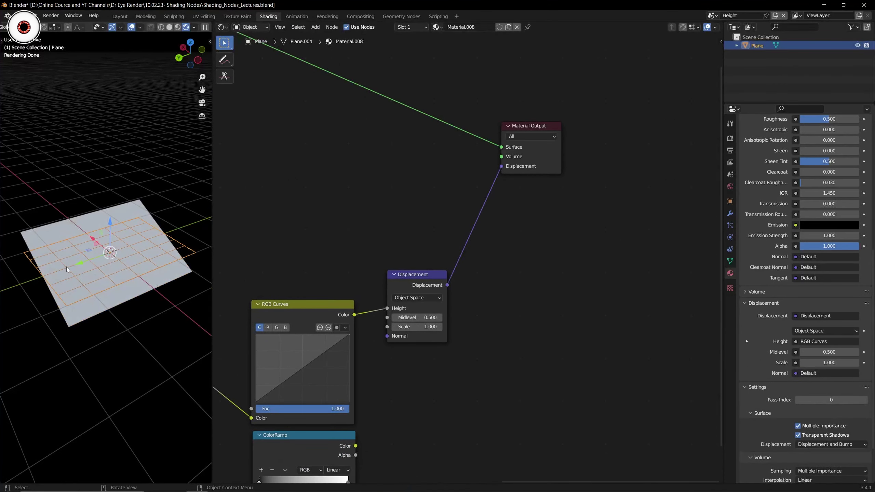
{"action": "middle_click_drag", "start_coordinate": [68, 270], "coordinate": [90, 262]}
Bend the RGB Curves line into a wave with two added points, the right one at about 0.5927, 0.4350
{"action": "scroll", "coordinate": [356, 335], "scroll_direction": "down", "scroll_amount": 3}
{"action": "middle_click_drag", "start_coordinate": [350, 348], "coordinate": [412, 324]}
{"action": "scroll", "coordinate": [407, 323], "scroll_direction": "up", "scroll_amount": 4}
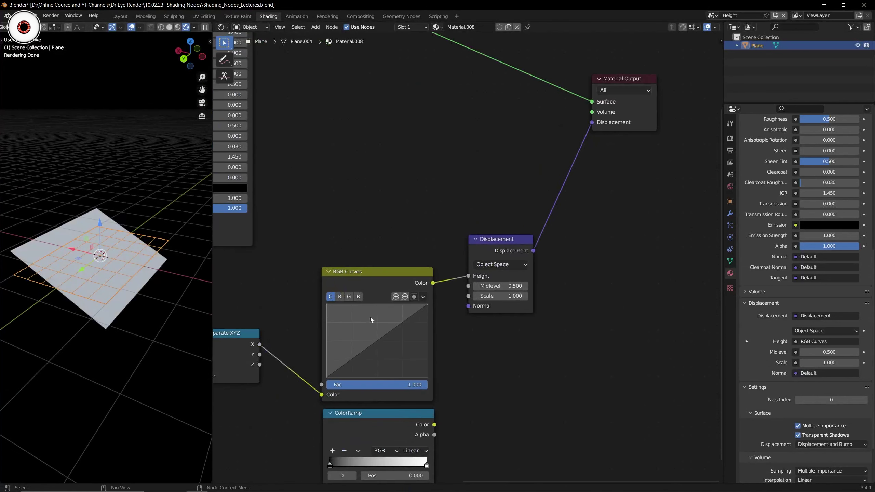
{"action": "left_click_drag", "start_coordinate": [361, 274], "coordinate": [355, 269]}
{"action": "middle_click_drag", "start_coordinate": [355, 286], "coordinate": [385, 278]}
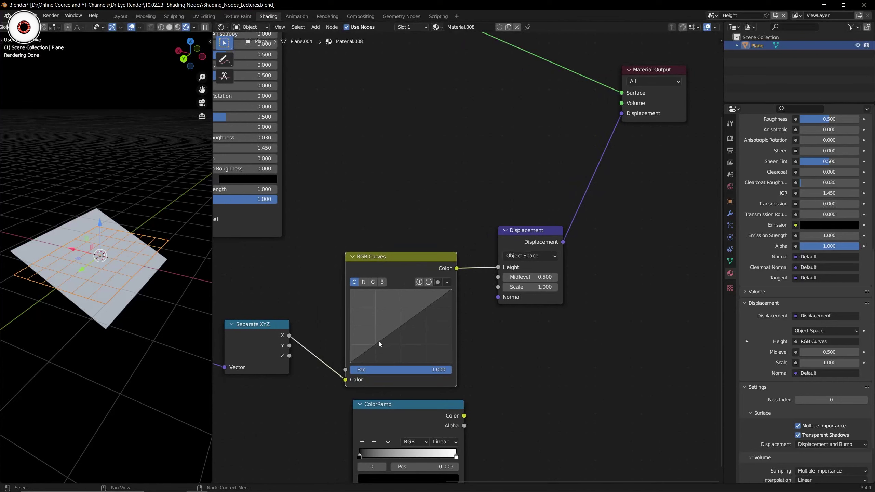
{"action": "left_click_drag", "start_coordinate": [380, 343], "coordinate": [410, 331]}
{"action": "middle_click_drag", "start_coordinate": [133, 287], "coordinate": [106, 284]}
{"action": "key", "text": "ctrl+Tab"}
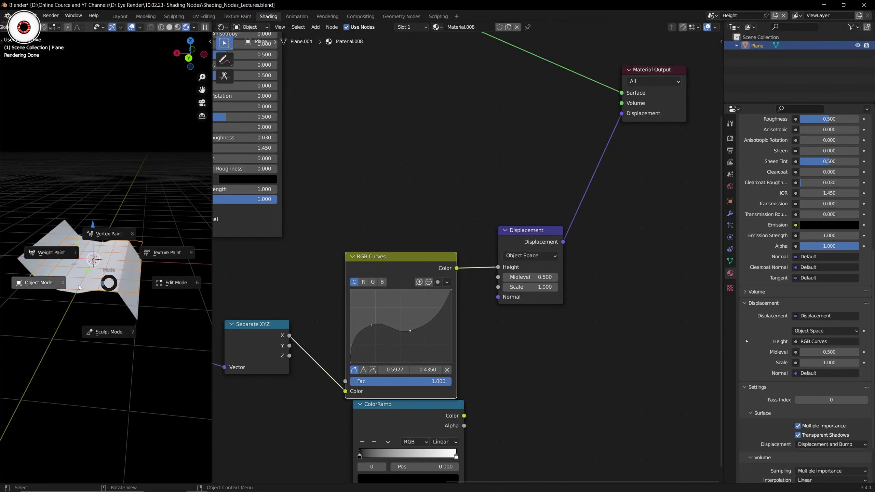
{"action": "key", "text": "Escape"}
Switch the render engine to Workbench and to Eevee to compare how the plane's displacement is shown
{"action": "scroll", "coordinate": [765, 215], "scroll_direction": "up", "scroll_amount": 1}
{"action": "scroll", "coordinate": [765, 212], "scroll_direction": "up", "scroll_amount": 10}
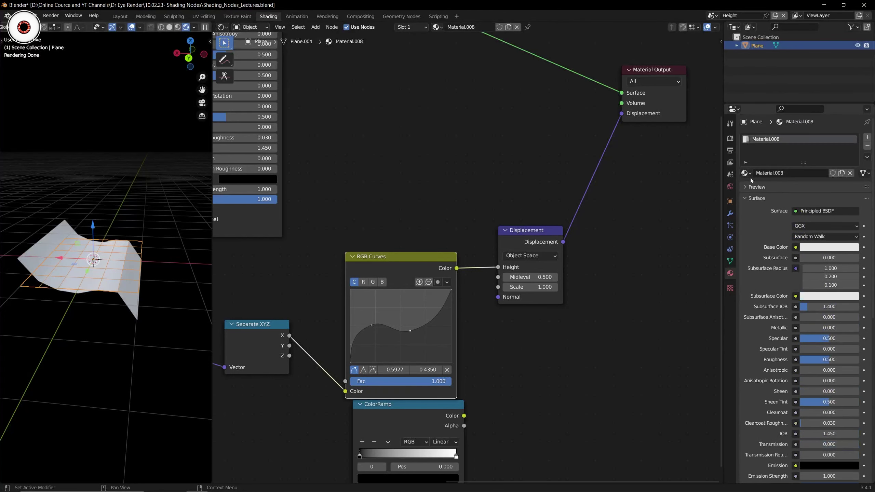
{"action": "left_click", "coordinate": [730, 139]}
{"action": "left_click", "coordinate": [806, 138]}
{"action": "left_click", "coordinate": [823, 157]}
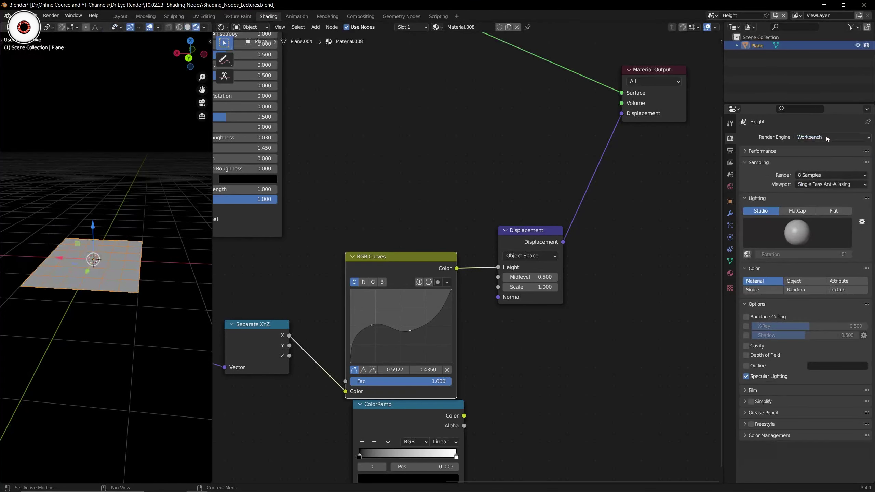
{"action": "left_click", "coordinate": [825, 136]}
{"action": "left_click", "coordinate": [825, 149]}
{"action": "left_click", "coordinate": [820, 138]}
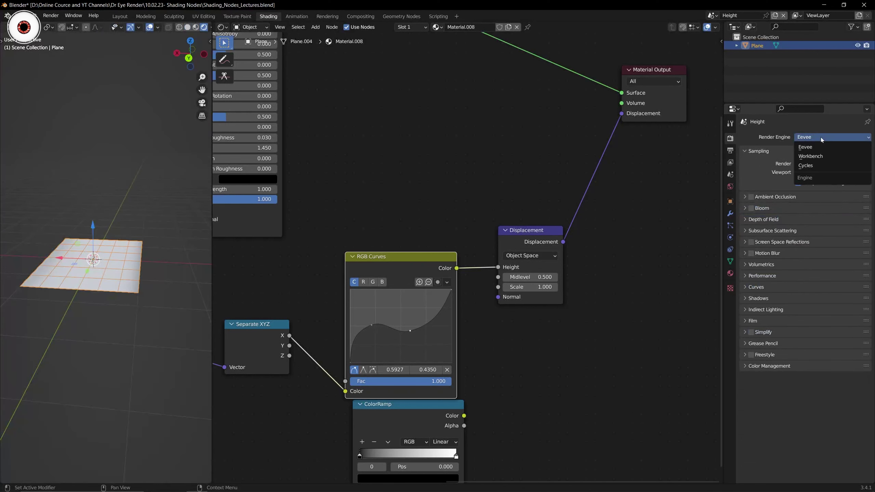
{"action": "left_click", "coordinate": [821, 148]}
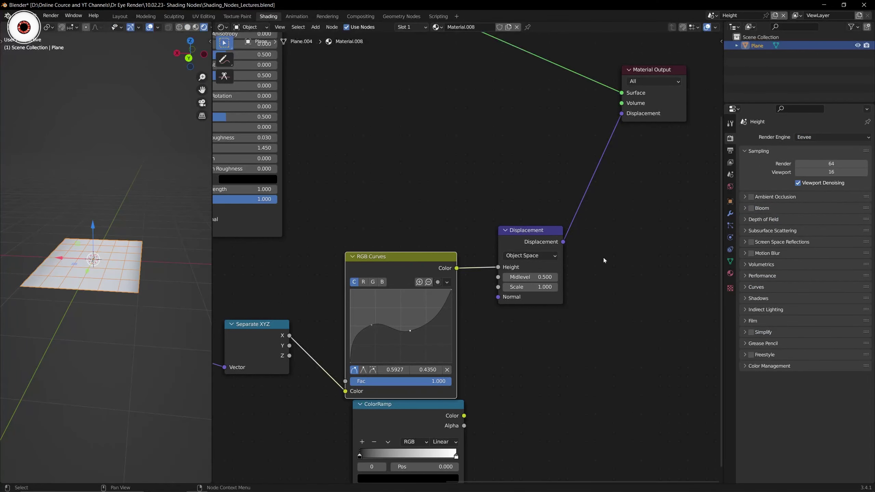
Set the render engine back to Cycles and deselect the plane
{"action": "left_click", "coordinate": [810, 141]}
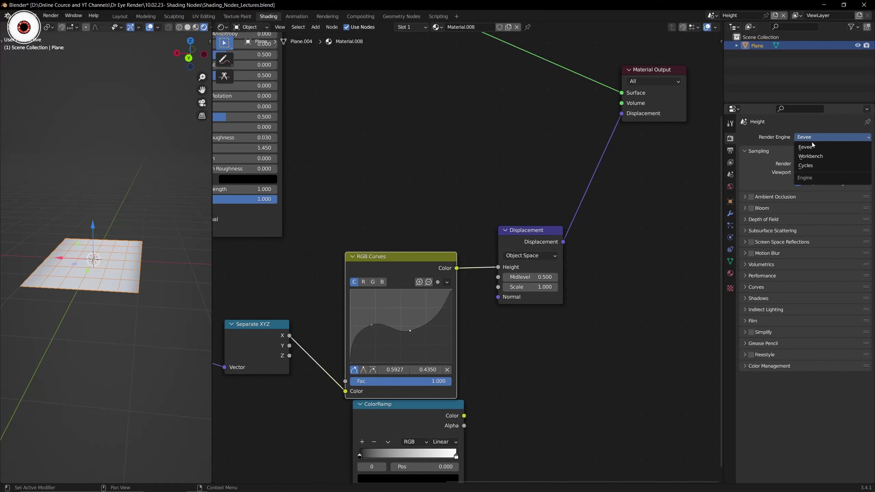
{"action": "left_click", "coordinate": [816, 166]}
{"action": "left_click_drag", "start_coordinate": [478, 197], "coordinate": [572, 346]}
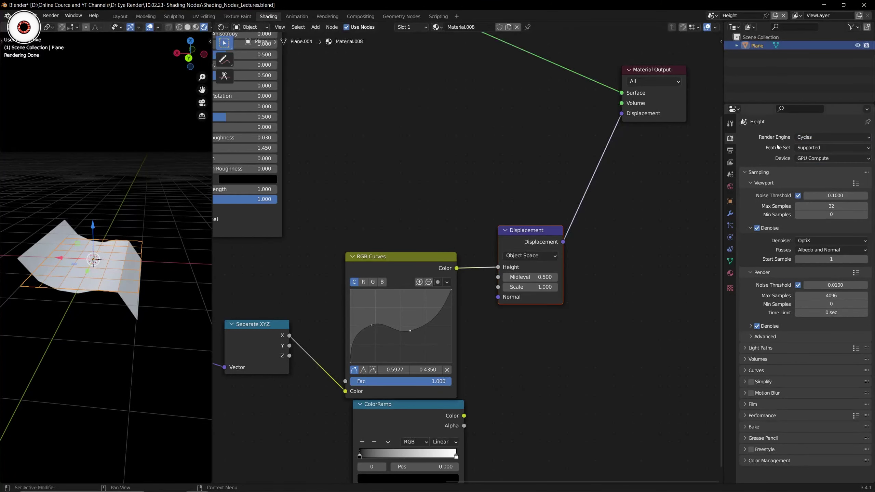
{"action": "left_click", "coordinate": [827, 137]}
{"action": "left_click", "coordinate": [815, 165]}
{"action": "left_click", "coordinate": [489, 173]}
{"action": "left_click", "coordinate": [142, 172]}
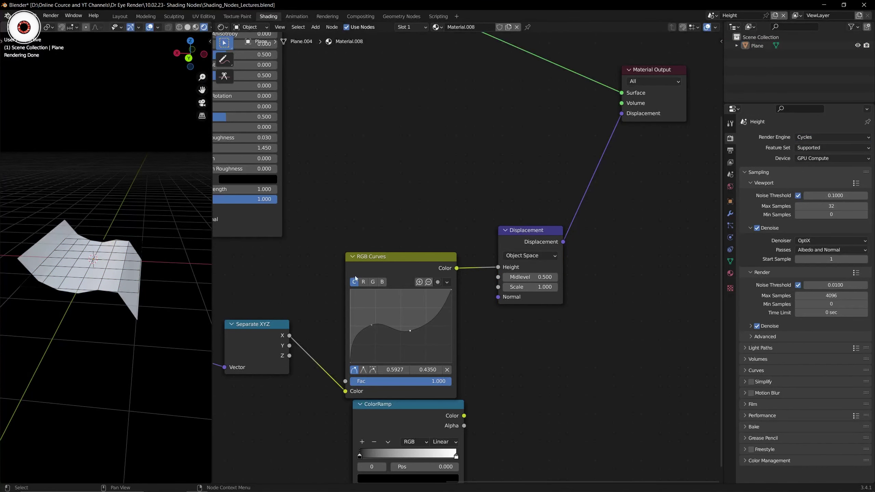
Try an extra RGB Curves point at about 0.5745, 0.7750 and undo it
{"action": "middle_click_drag", "start_coordinate": [365, 280], "coordinate": [361, 276]}
{"action": "scroll", "coordinate": [410, 302], "scroll_direction": "up", "scroll_amount": 2}
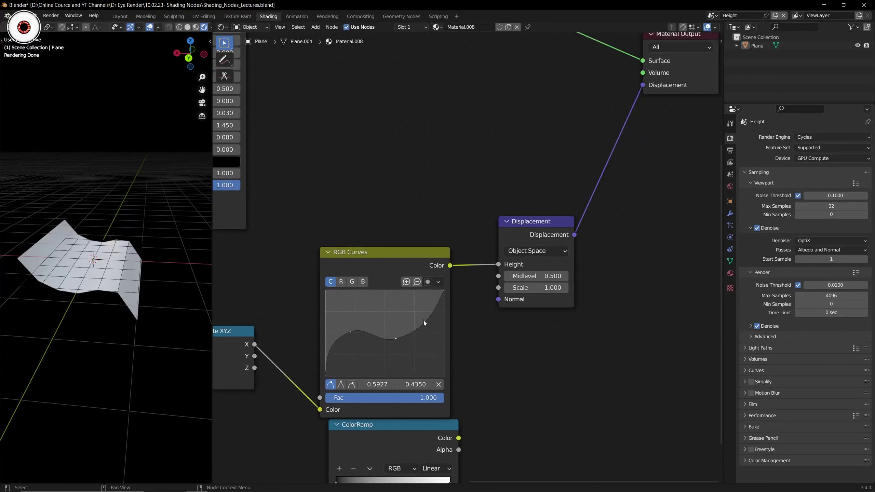
{"action": "left_click_drag", "start_coordinate": [424, 320], "coordinate": [394, 310]}
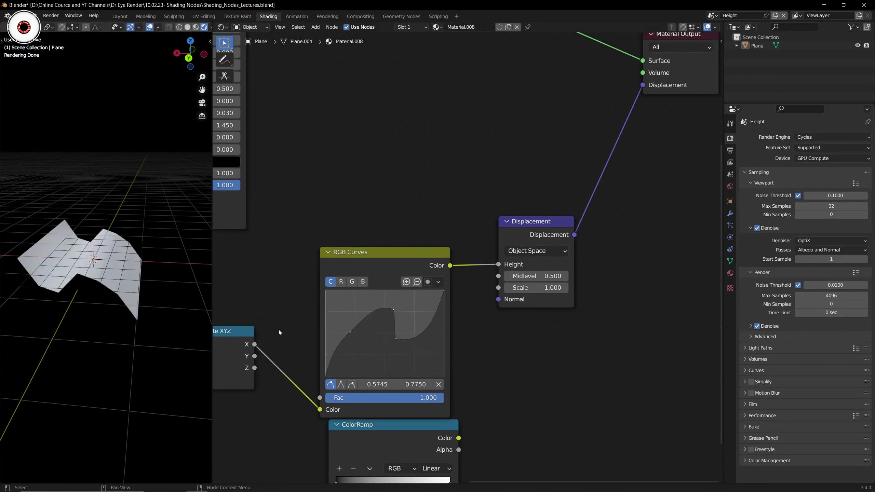
{"action": "key", "text": "ctrl+z"}
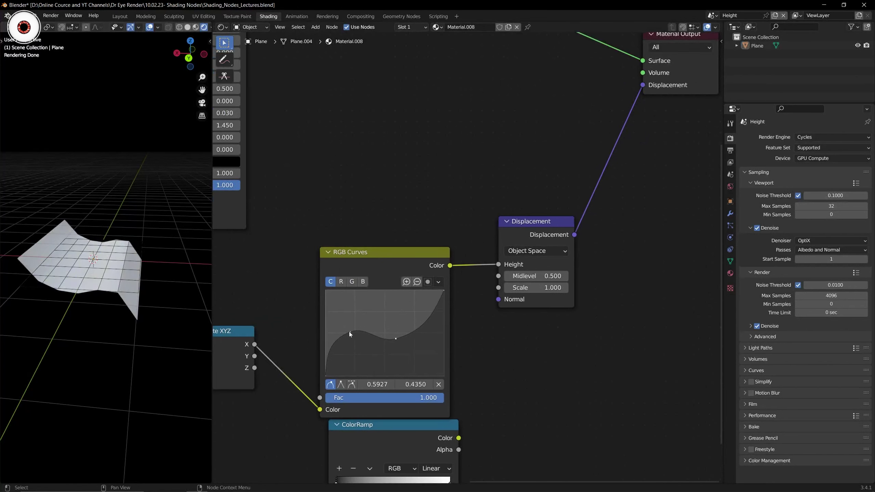
{"action": "key", "text": "ctrl+z"}
Move the right RGB Curves point to about 0.6872, 0.3650 and the left point to about 0.2145, 0.6950
{"action": "mouse_move", "coordinate": [395, 338]}
{"action": "left_mouse_down"}
{"action": "mouse_move", "coordinate": [373, 309]}
{"action": "mouse_move", "coordinate": [407, 345]}
{"action": "left_mouse_up"}
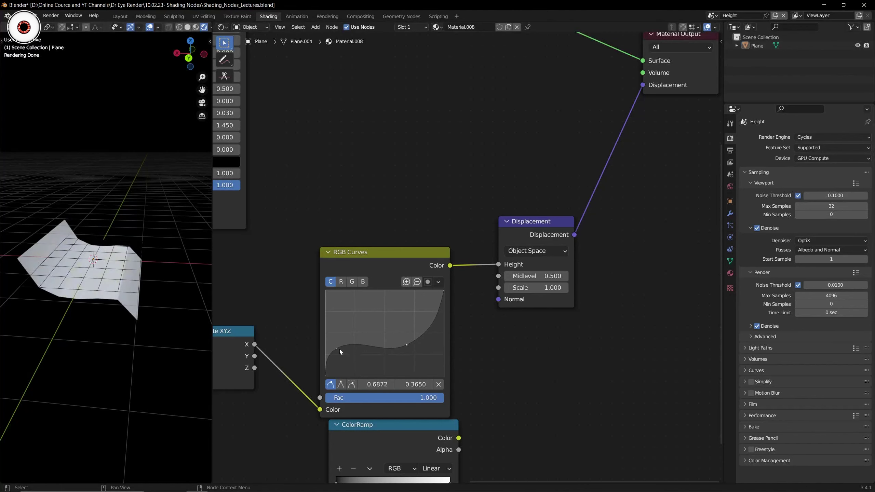
{"action": "left_click_drag", "start_coordinate": [339, 349], "coordinate": [349, 317]}
{"action": "scroll", "coordinate": [317, 300], "scroll_direction": "down", "scroll_amount": 2}
{"action": "middle_click_drag", "start_coordinate": [368, 283], "coordinate": [351, 259]}
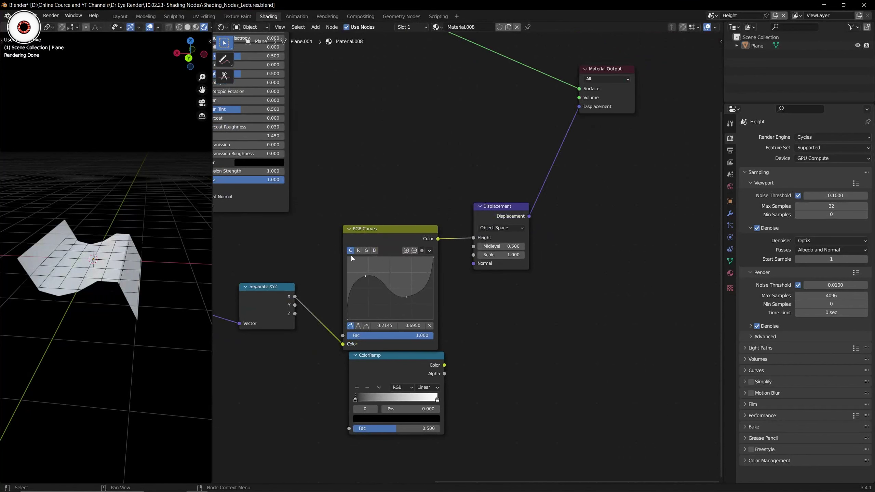
Detach the RGB Curves node from its links, mute it and park it below the Separate XYZ node
{"action": "left_click", "coordinate": [383, 233]}
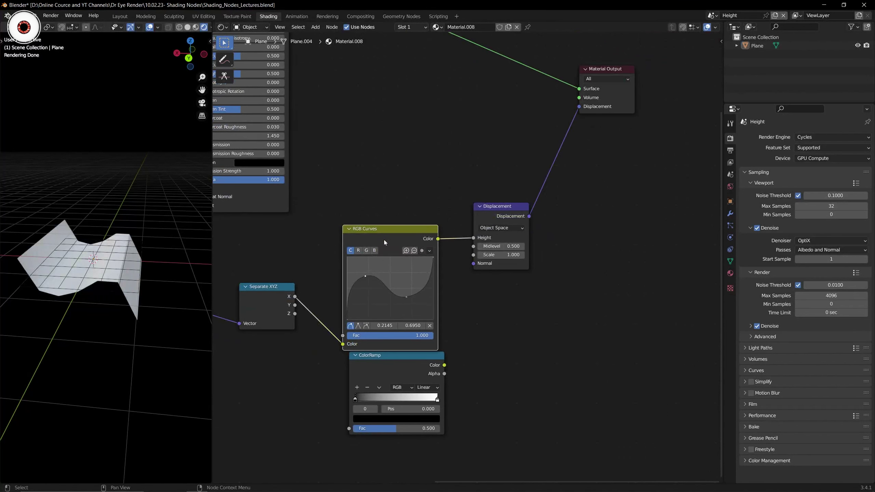
{"action": "scroll", "coordinate": [384, 239], "scroll_direction": "down", "scroll_amount": 2}
{"action": "left_click_drag", "start_coordinate": [414, 241], "coordinate": [272, 377], "text": "alt"}
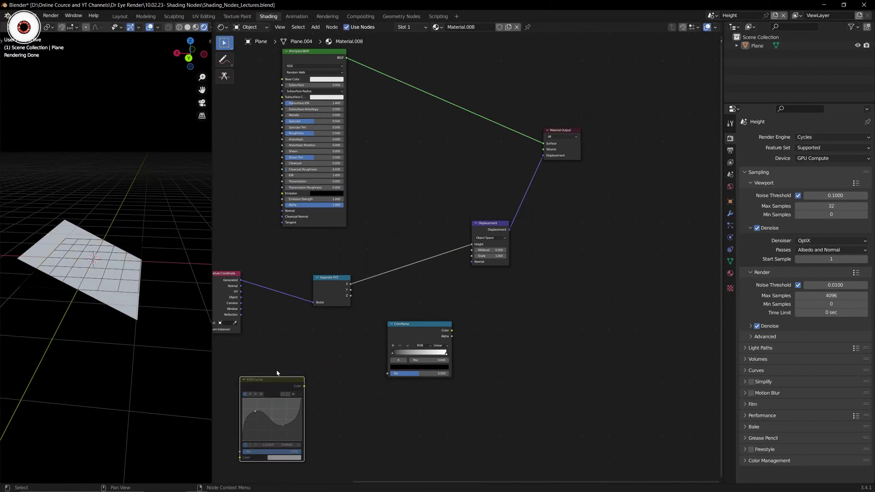
{"action": "key", "text": "m"}
{"action": "mouse_move", "coordinate": [277, 382]}
{"action": "left_mouse_down"}
{"action": "mouse_move", "coordinate": [290, 339]}
{"action": "mouse_move", "coordinate": [402, 239]}
{"action": "mouse_move", "coordinate": [310, 347]}
{"action": "mouse_move", "coordinate": [382, 290]}
{"action": "mouse_move", "coordinate": [418, 241]}
{"action": "mouse_move", "coordinate": [292, 384]}
{"action": "left_mouse_up"}
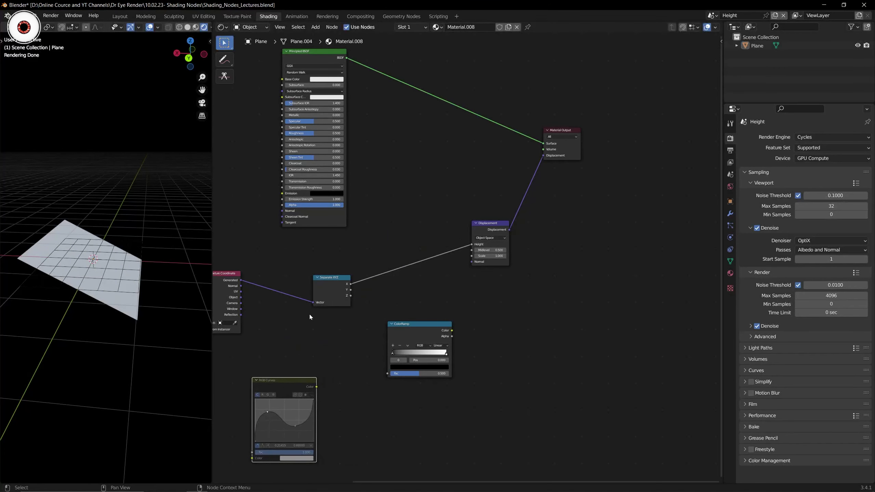
{"action": "middle_click_drag", "start_coordinate": [309, 315], "coordinate": [347, 311]}
{"action": "left_click_drag", "start_coordinate": [372, 254], "coordinate": [521, 280]}
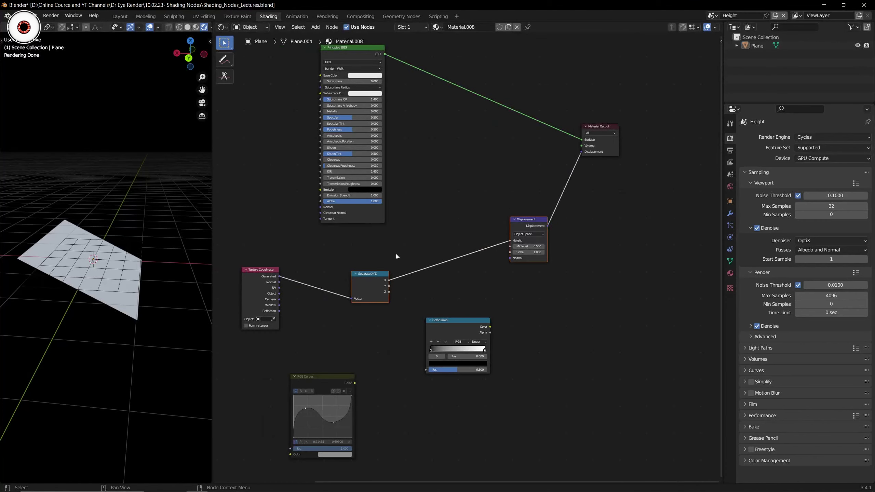
Enable the Screencast Keys display in the 3D viewport and save the file
{"action": "key", "text": "n"}
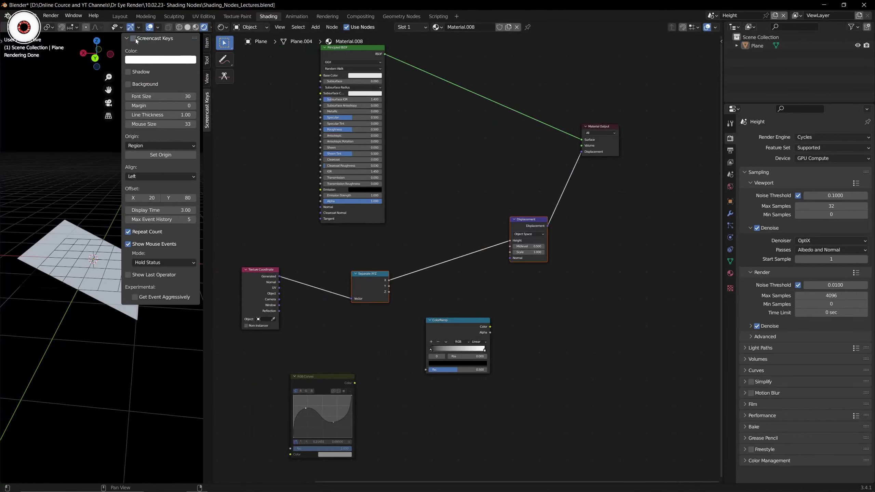
{"action": "key", "text": "n"}
{"action": "key", "text": "ctrl+s"}
Unmute the RGB Curves node and insert it into the link between Separate XYZ and Displacement
{"action": "left_click", "coordinate": [319, 382]}
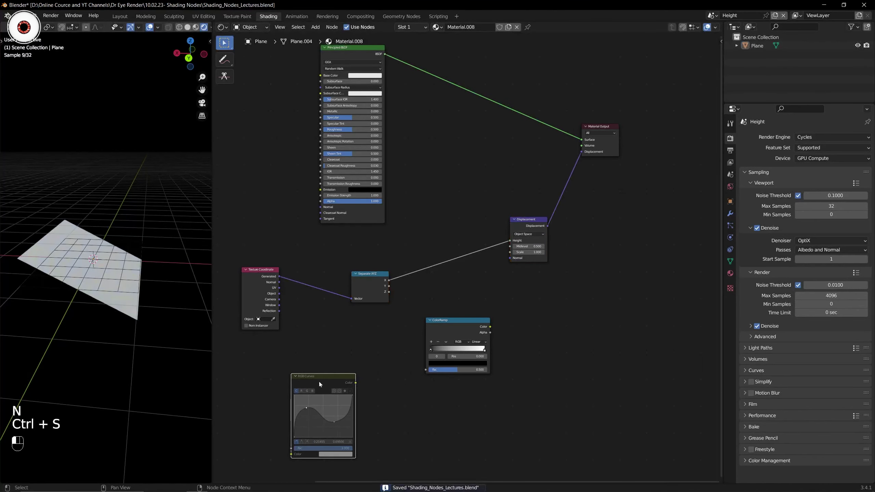
{"action": "key", "text": "m"}
{"action": "left_click_drag", "start_coordinate": [318, 382], "coordinate": [443, 236]}
{"action": "scroll", "coordinate": [435, 235], "scroll_direction": "up", "scroll_amount": 3}
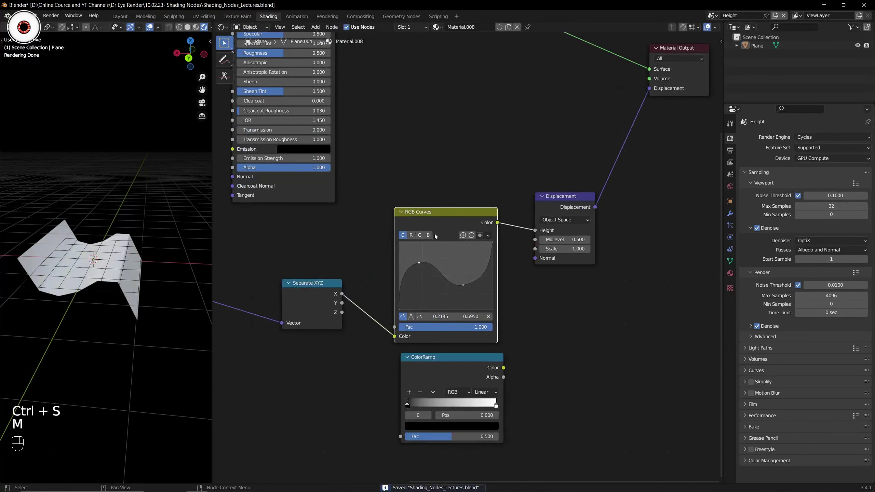
{"action": "scroll", "coordinate": [445, 202], "scroll_direction": "down", "scroll_amount": 2}
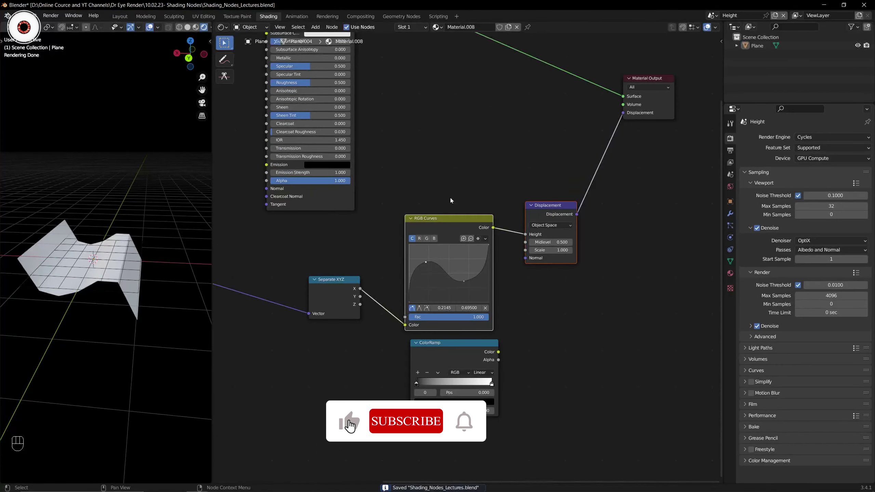
{"action": "middle_click_drag", "start_coordinate": [444, 202], "coordinate": [441, 191]}
{"action": "left_click_drag", "start_coordinate": [456, 205], "coordinate": [441, 201]}
{"action": "middle_click_drag", "start_coordinate": [442, 201], "coordinate": [462, 194]}
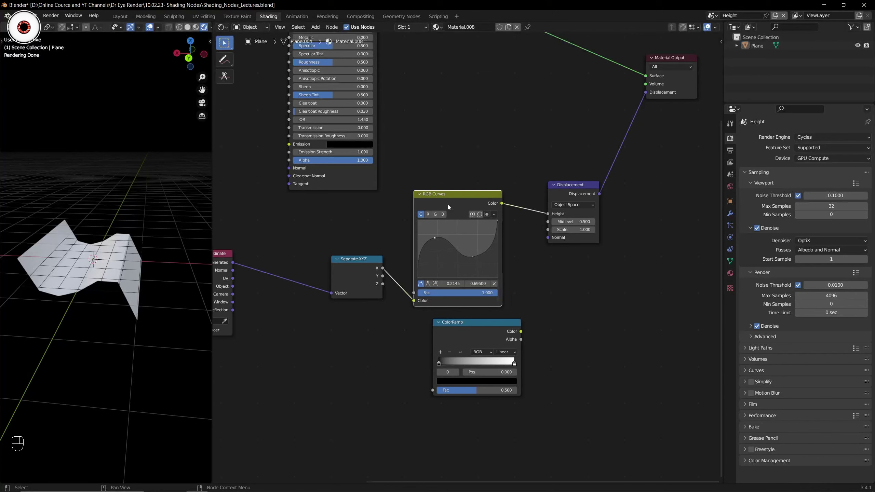
Pull the RGB Curves node out of the Separate XYZ to Displacement link again and save the file
{"action": "key", "text": "alt"}
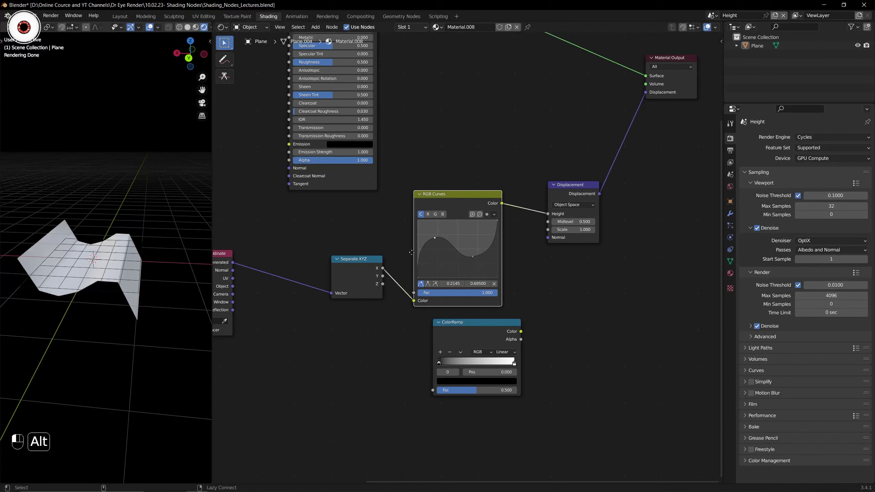
{"action": "left_click_drag", "start_coordinate": [461, 205], "coordinate": [281, 393], "text": "alt"}
{"action": "key", "text": "ctrl+s"}
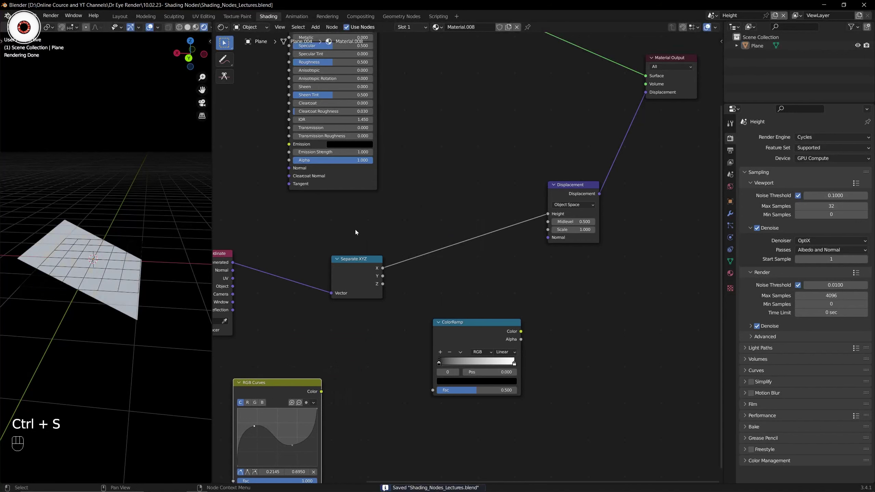
{"action": "left_click_drag", "start_coordinate": [355, 230], "coordinate": [569, 270]}
{"action": "left_click_drag", "start_coordinate": [382, 237], "coordinate": [544, 207]}
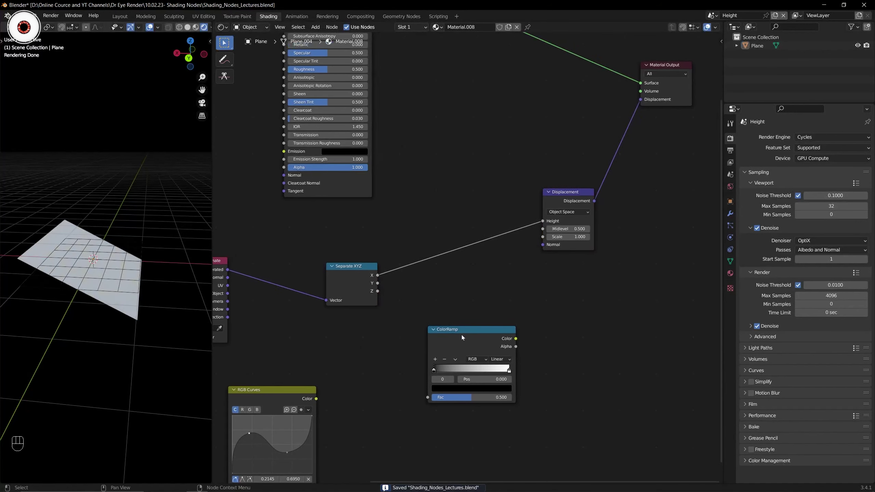
Insert the ColorRamp node between Separate XYZ and Displacement, and move its black stop to position 0.505
{"action": "left_click_drag", "start_coordinate": [462, 335], "coordinate": [444, 243]}
{"action": "scroll", "coordinate": [444, 245], "scroll_direction": "up", "scroll_amount": 3}
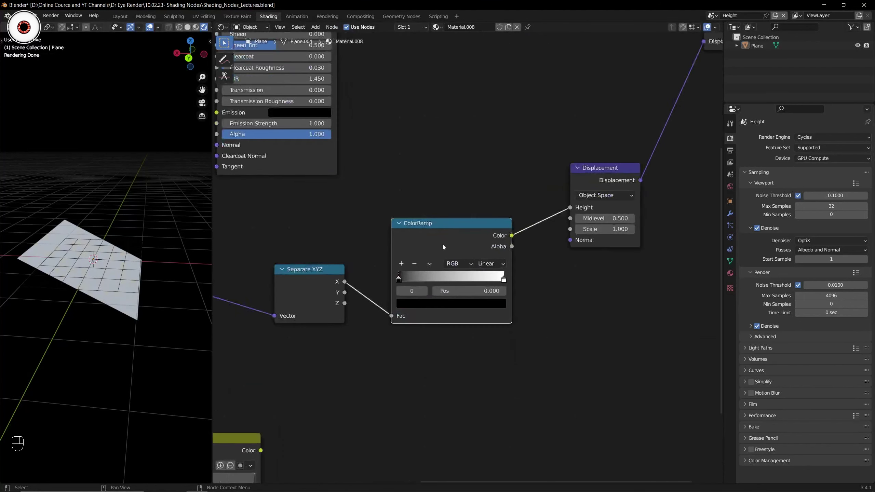
{"action": "left_click_drag", "start_coordinate": [390, 285], "coordinate": [440, 287]}
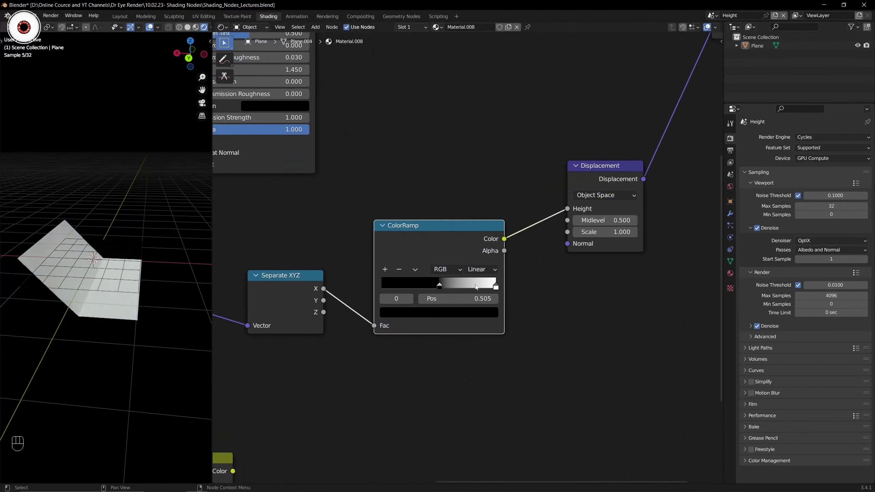
Rework the ColorRamp stops, leaving the black stop at the start of the gradient and the light stop at position 0.422
{"action": "left_click_drag", "start_coordinate": [495, 286], "coordinate": [354, 284]}
{"action": "left_click", "coordinate": [385, 270]}
{"action": "left_click", "coordinate": [399, 269]}
{"action": "left_click_drag", "start_coordinate": [457, 286], "coordinate": [430, 286]}
Replace ColorRamp with RGB Curves between Separate XYZ and Displacement, park ColorRamp below, and move Separate XYZ toward Texture Coordinate
{"action": "scroll", "coordinate": [360, 287], "scroll_direction": "down", "scroll_amount": 1}
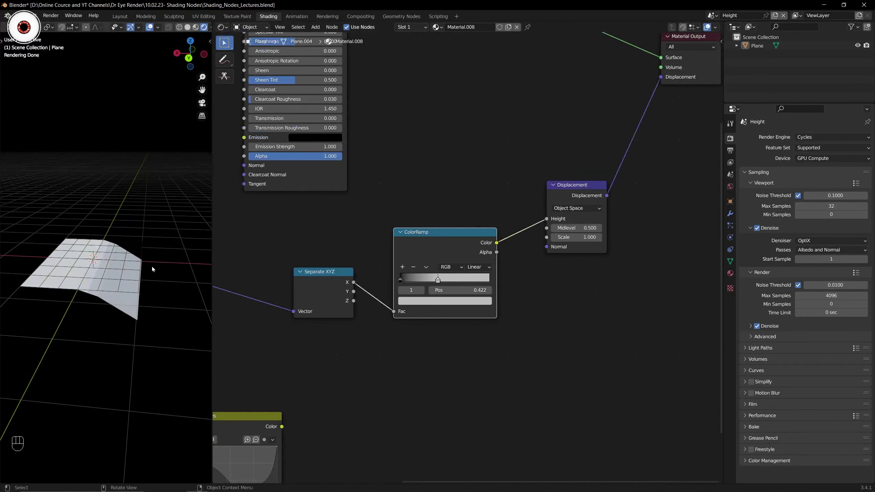
{"action": "scroll", "coordinate": [428, 247], "scroll_direction": "down", "scroll_amount": 1}
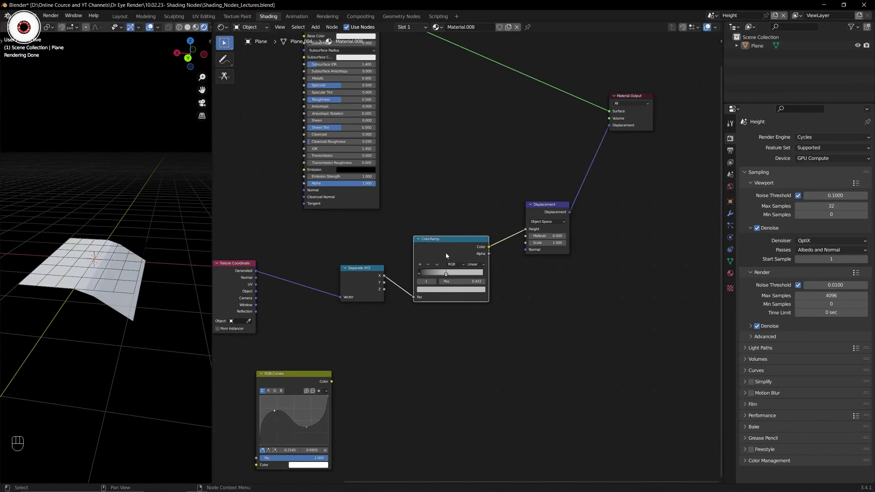
{"action": "left_click_drag", "start_coordinate": [439, 249], "coordinate": [489, 387], "text": "alt"}
{"action": "left_click_drag", "start_coordinate": [291, 377], "coordinate": [433, 232]}
{"action": "left_click_drag", "start_coordinate": [486, 381], "coordinate": [475, 339]}
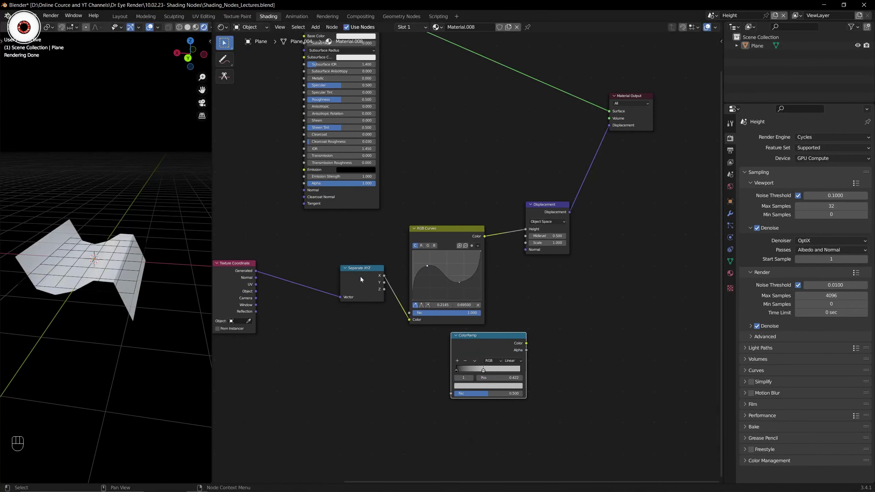
{"action": "left_click_drag", "start_coordinate": [360, 280], "coordinate": [307, 280]}
Shape the RGB Curves node's B channel with a curve point at 0.4981, 0.4650, undo the last change, and save the file
{"action": "left_click", "coordinate": [435, 245]}
{"action": "left_click", "coordinate": [431, 242]}
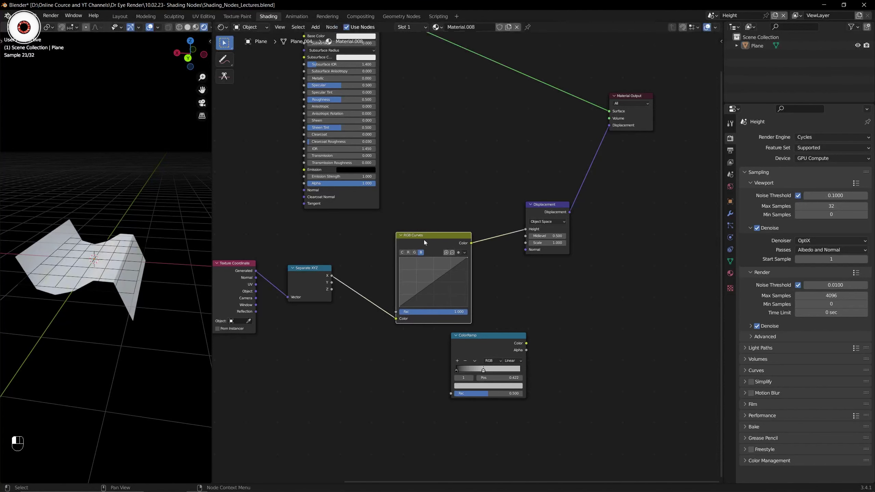
{"action": "scroll", "coordinate": [438, 248], "scroll_direction": "up", "scroll_amount": 2}
{"action": "mouse_move", "coordinate": [424, 293]}
{"action": "left_mouse_down"}
{"action": "mouse_move", "coordinate": [406, 276]}
{"action": "mouse_move", "coordinate": [394, 284]}
{"action": "mouse_move", "coordinate": [425, 283]}
{"action": "mouse_move", "coordinate": [425, 291]}
{"action": "left_mouse_up"}
{"action": "key", "text": "ctrl+z"}
{"action": "key", "text": "ctrl+s"}
Switch to the Bump scene with its displaced cube material
{"action": "scroll", "coordinate": [492, 219], "scroll_direction": "down", "scroll_amount": 2}
{"action": "scroll", "coordinate": [468, 257], "scroll_direction": "down", "scroll_amount": 1}
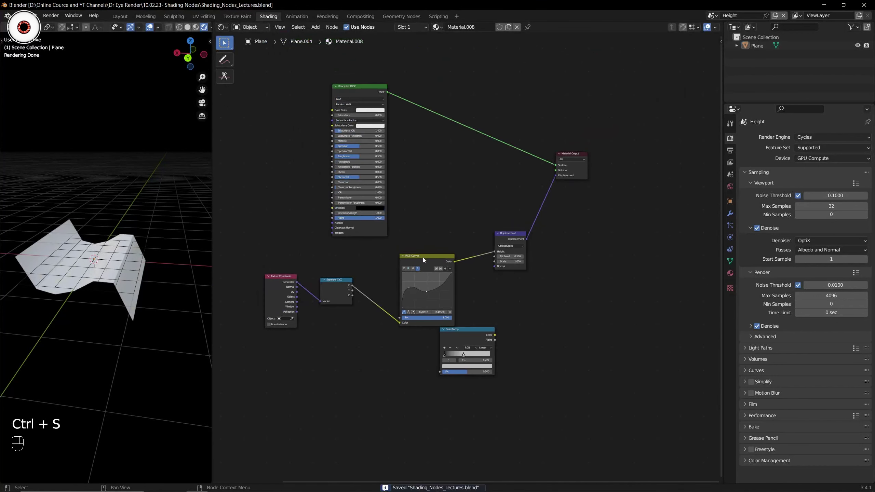
{"action": "middle_click_drag", "start_coordinate": [441, 242], "coordinate": [413, 271]}
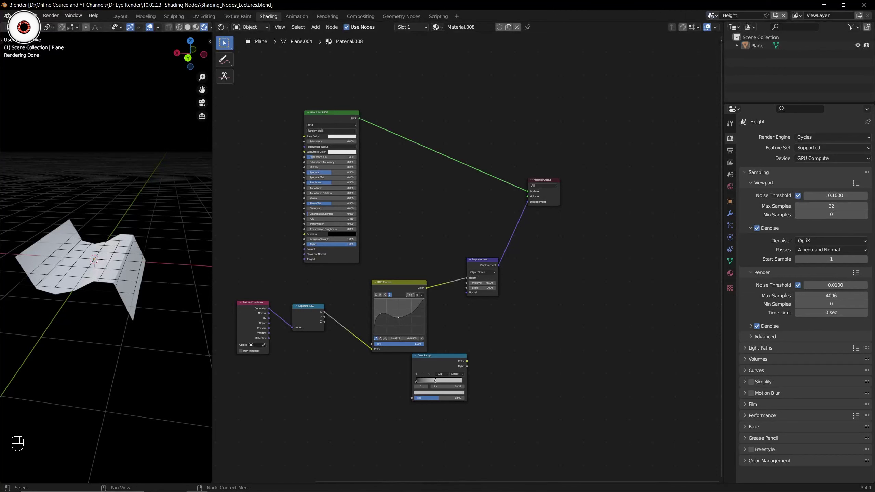
{"action": "left_click", "coordinate": [711, 15]}
{"action": "left_click", "coordinate": [730, 30]}
{"action": "scroll", "coordinate": [373, 229], "scroll_direction": "down", "scroll_amount": 3}
{"action": "middle_click_drag", "start_coordinate": [318, 270], "coordinate": [392, 246]}
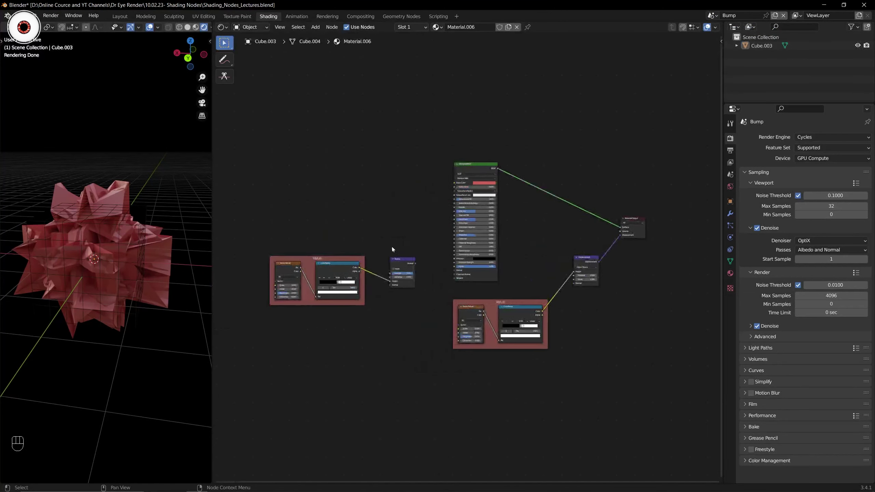
Cut the Displacement link to Material Output, connect the Bump node's Normal output to the Principled BSDF's Normal input, and save the file
{"action": "scroll", "coordinate": [392, 246], "scroll_direction": "up", "scroll_amount": 5}
{"action": "right_click_drag", "start_coordinate": [628, 220], "coordinate": [684, 260], "text": "ctrl"}
{"action": "middle_click_drag", "start_coordinate": [475, 238], "coordinate": [438, 248]}
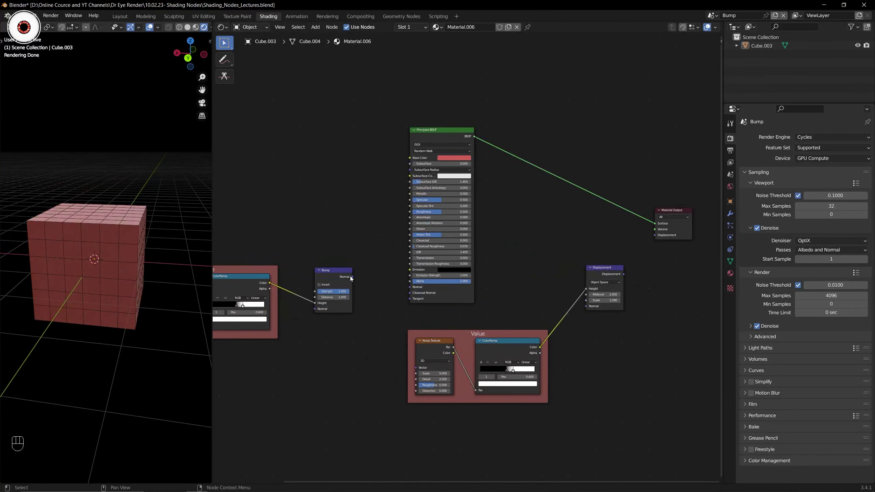
{"action": "left_click_drag", "start_coordinate": [350, 276], "coordinate": [410, 287]}
{"action": "key", "text": "ctrl+s"}
{"action": "middle_click_drag", "start_coordinate": [94, 237], "coordinate": [133, 234]}
{"action": "scroll", "coordinate": [119, 214], "scroll_direction": "up", "scroll_amount": 5}
{"action": "scroll", "coordinate": [108, 216], "scroll_direction": "down", "scroll_amount": 3}
{"action": "middle_click_drag", "start_coordinate": [452, 233], "coordinate": [292, 250]}
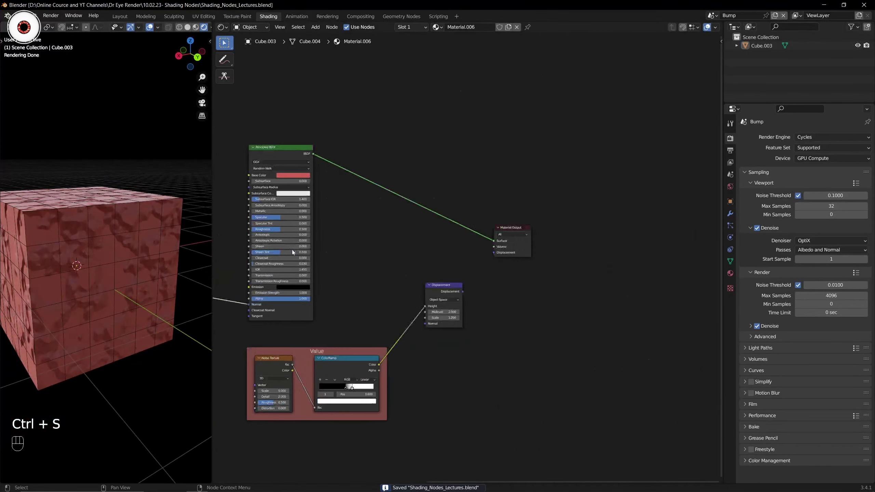
Cut the Bump link to Principled BSDF, connect the Displacement node to Material Output's Displacement input, and save the file
{"action": "scroll", "coordinate": [293, 253], "scroll_direction": "up", "scroll_amount": 3}
{"action": "scroll", "coordinate": [367, 253], "scroll_direction": "down", "scroll_amount": 5}
{"action": "middle_click_drag", "start_coordinate": [406, 250], "coordinate": [451, 247]}
{"action": "scroll", "coordinate": [330, 255], "scroll_direction": "up", "scroll_amount": 1}
{"action": "right_click_drag", "start_coordinate": [297, 264], "coordinate": [320, 325], "text": "ctrl"}
{"action": "middle_click_drag", "start_coordinate": [532, 279], "coordinate": [340, 323]}
{"action": "scroll", "coordinate": [339, 323], "scroll_direction": "up", "scroll_amount": 5}
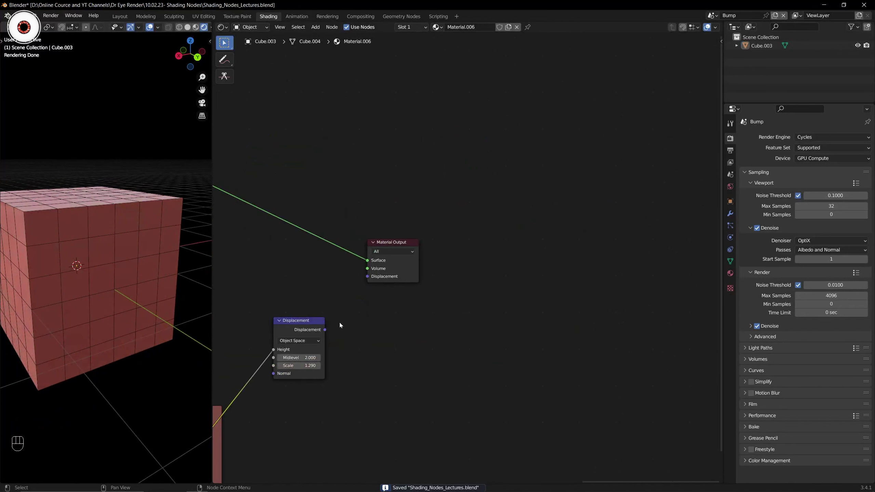
{"action": "left_click_drag", "start_coordinate": [325, 330], "coordinate": [367, 276]}
{"action": "scroll", "coordinate": [302, 272], "scroll_direction": "down", "scroll_amount": 2}
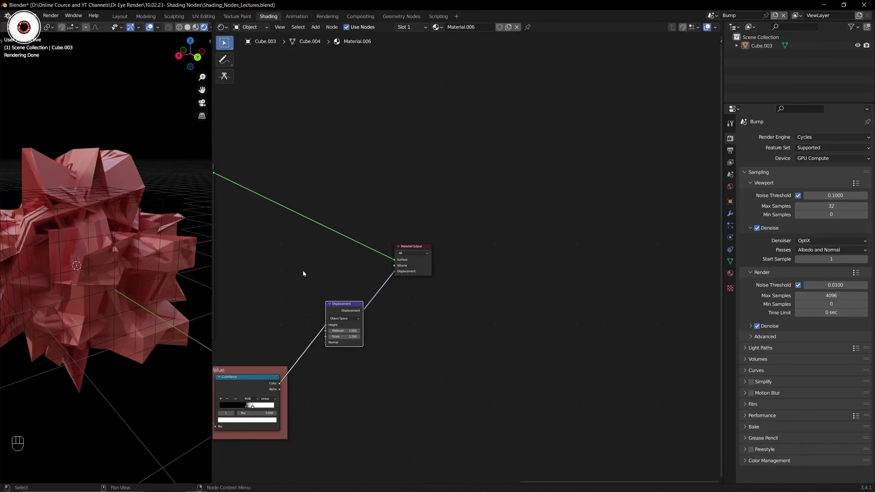
{"action": "middle_click_drag", "start_coordinate": [303, 272], "coordinate": [340, 256]}
{"action": "key", "text": "ctrl+s"}
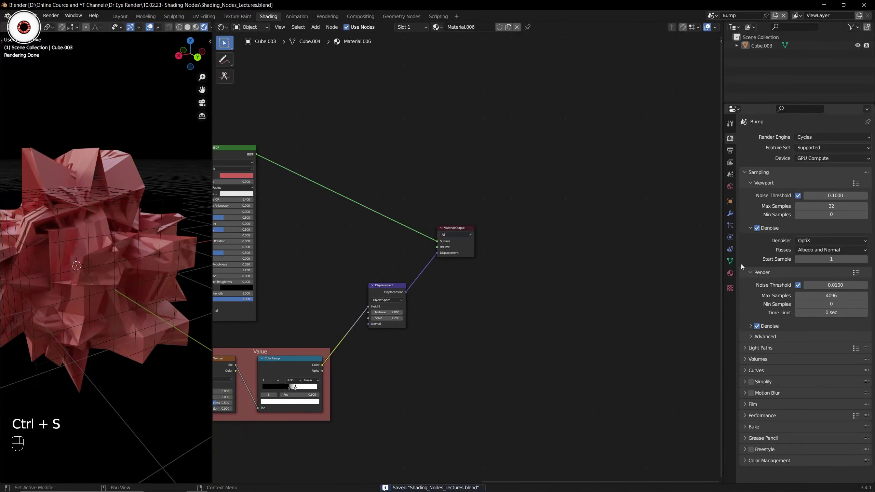
Select Displacement and Bump as the surface displacement method in the cube material's settings
{"action": "left_click", "coordinate": [731, 273]}
{"action": "scroll", "coordinate": [804, 291], "scroll_direction": "down", "scroll_amount": 15}
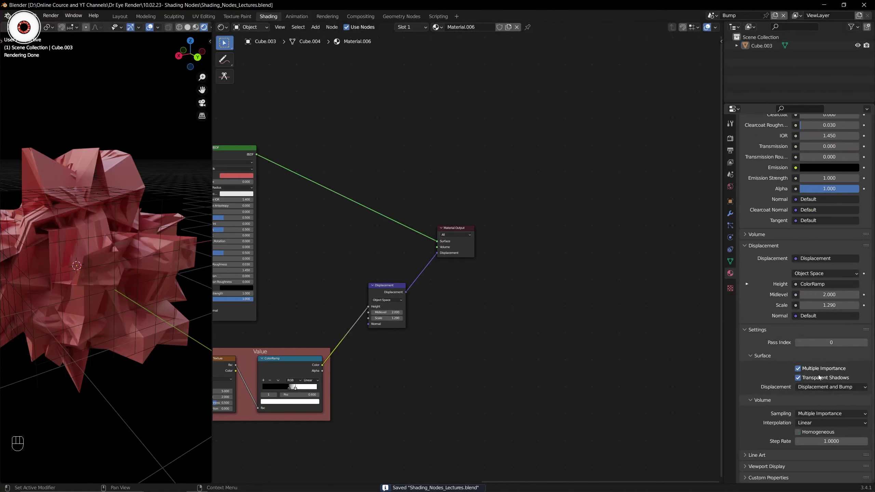
{"action": "left_click", "coordinate": [818, 382]}
{"action": "left_click", "coordinate": [827, 416]}
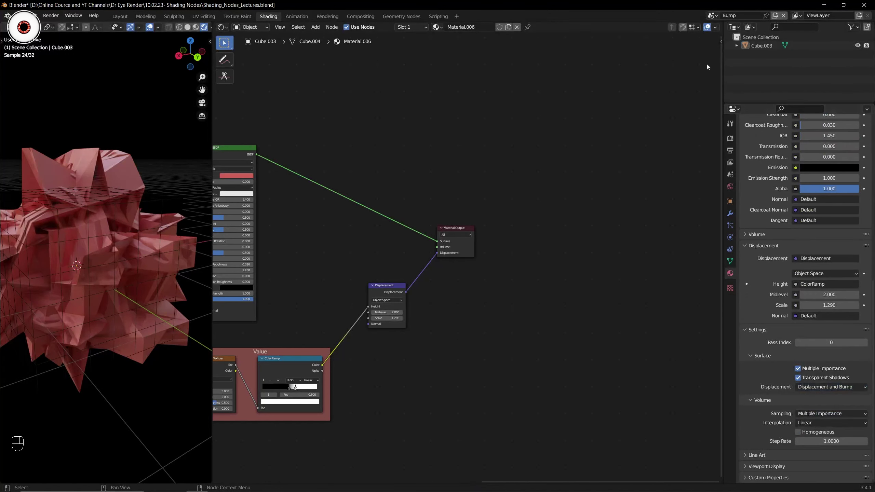
Return to the Height scene and bring the plane's complete displacement node setup into view
{"action": "left_click", "coordinate": [712, 15]}
{"action": "left_click", "coordinate": [724, 37]}
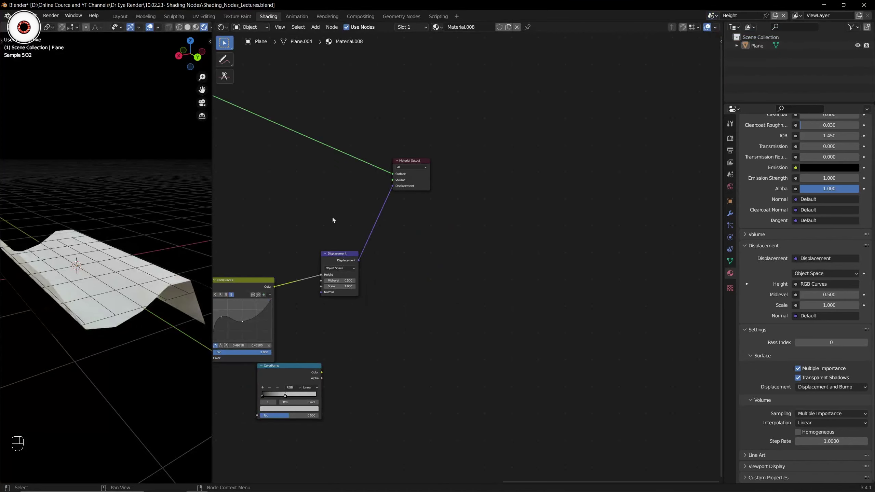
{"action": "middle_click_drag", "start_coordinate": [197, 233], "coordinate": [138, 232]}
{"action": "scroll", "coordinate": [305, 226], "scroll_direction": "down", "scroll_amount": 2}
{"action": "middle_click_drag", "start_coordinate": [305, 226], "coordinate": [558, 219]}
{"action": "scroll", "coordinate": [511, 254], "scroll_direction": "up", "scroll_amount": 4}
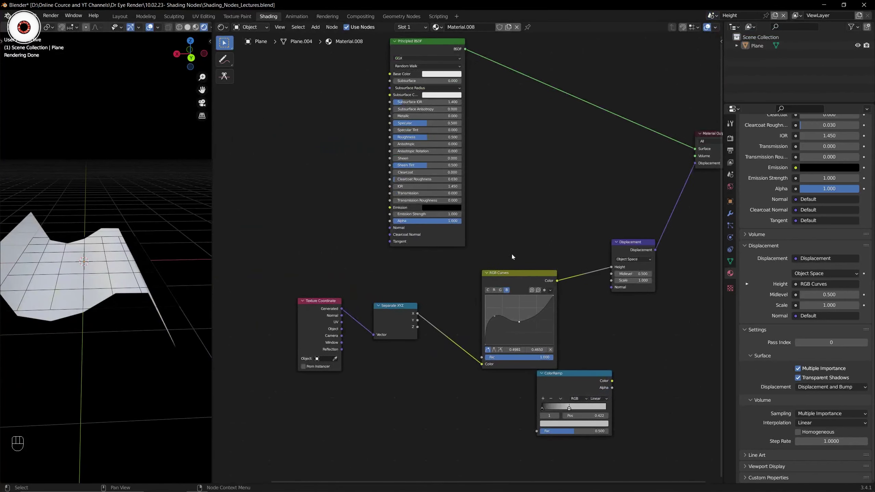
{"action": "middle_click_drag", "start_coordinate": [512, 255], "coordinate": [426, 255]}
{"action": "scroll", "coordinate": [423, 254], "scroll_direction": "down", "scroll_amount": 4}
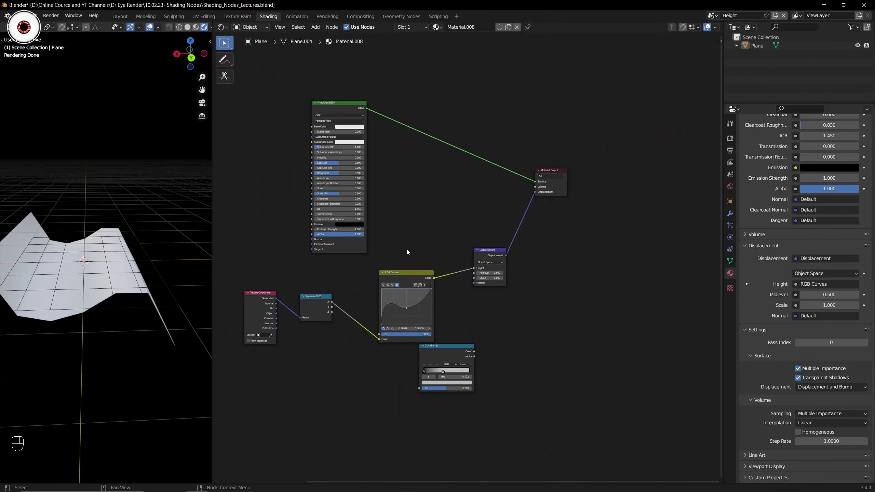
Maximize the node editor, place ColorRamp directly under RGB Curves, and move Texture Coordinate and Separate XYZ closer to RGB Curves
{"action": "key", "text": "ctrl+space"}
{"action": "scroll", "coordinate": [395, 240], "scroll_direction": "up", "scroll_amount": 2}
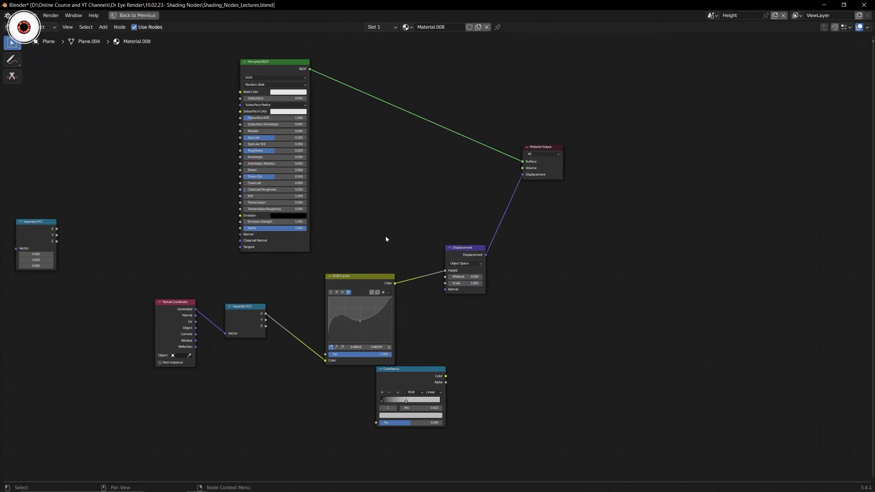
{"action": "left_click_drag", "start_coordinate": [411, 372], "coordinate": [358, 374]}
{"action": "left_click_drag", "start_coordinate": [137, 279], "coordinate": [298, 332]}
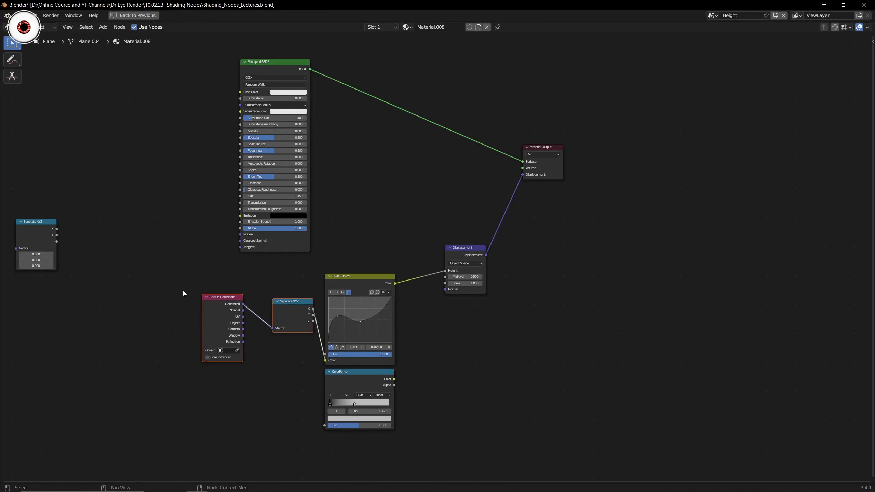
Align Texture Coordinate, Separate XYZ and RGB Curves in one horizontal row, and move ColorRamp down clear of RGB Curves
{"action": "key", "text": "s"}
{"action": "key", "text": "y"}
{"action": "key", "text": "0"}
{"action": "key", "text": "Return"}
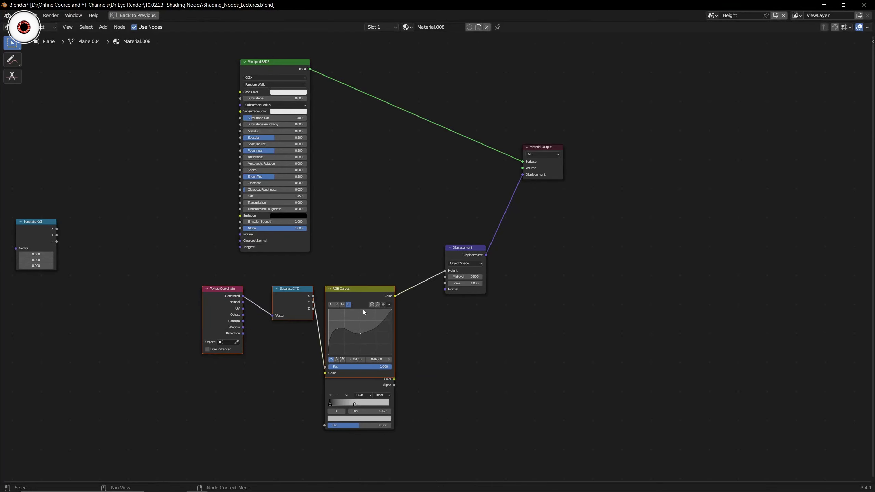
{"action": "key", "text": "alt+a"}
{"action": "left_click_drag", "start_coordinate": [356, 382], "coordinate": [359, 396]}
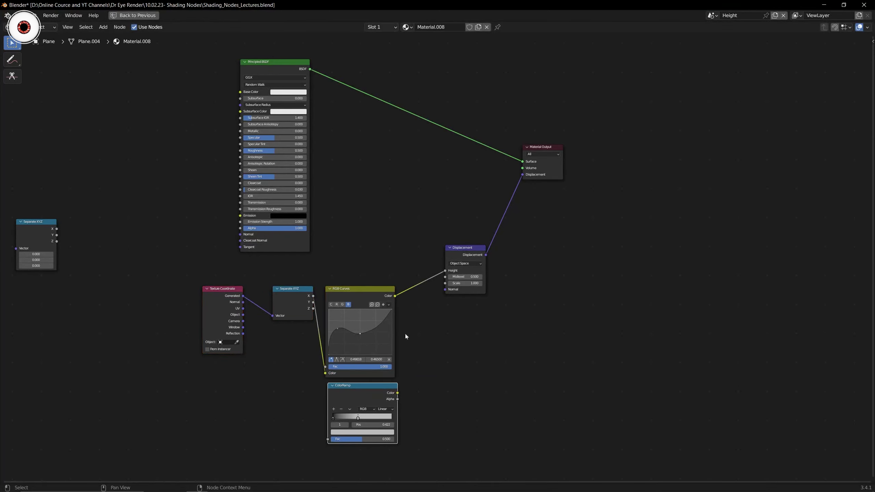
Shift the Principled BSDF node slightly, restore the normal editor layout, and save the file
{"action": "left_click", "coordinate": [253, 65]}
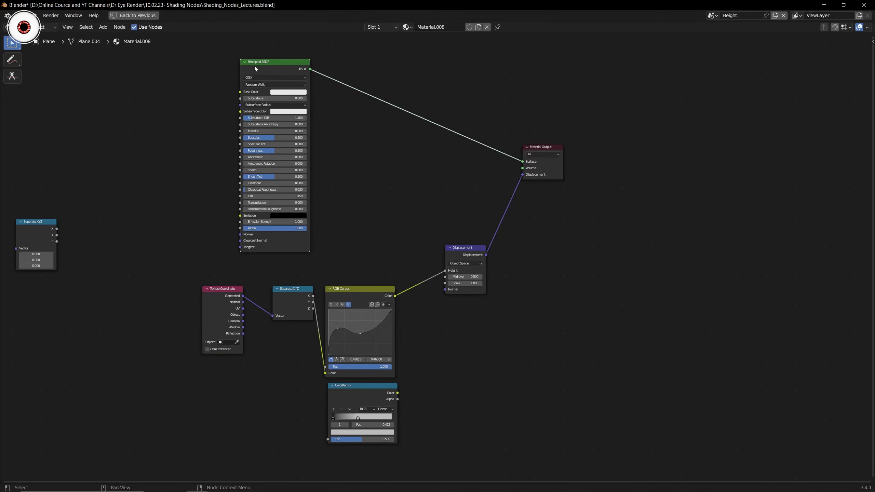
{"action": "key", "text": "ctrl+space"}
{"action": "key", "text": "ctrl+s"}
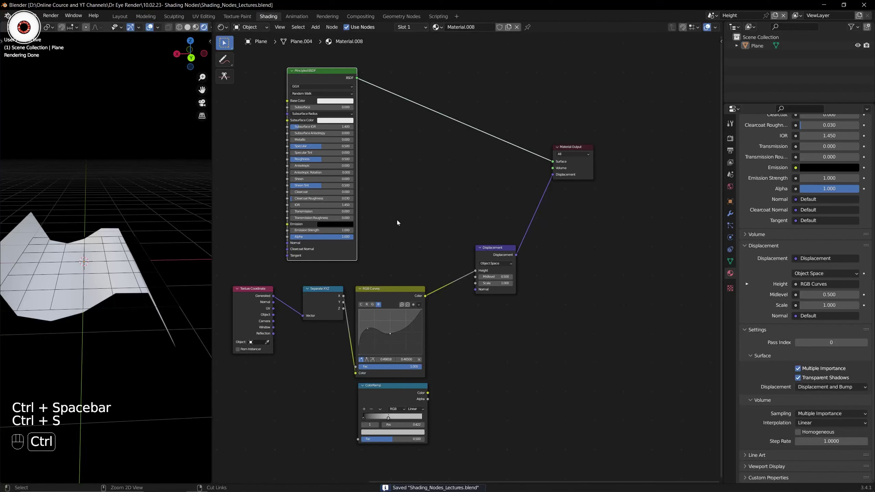
Maximize and restore the node editor and the 3D viewport in turn, and save the file
{"action": "key", "text": "ctrl+space"}
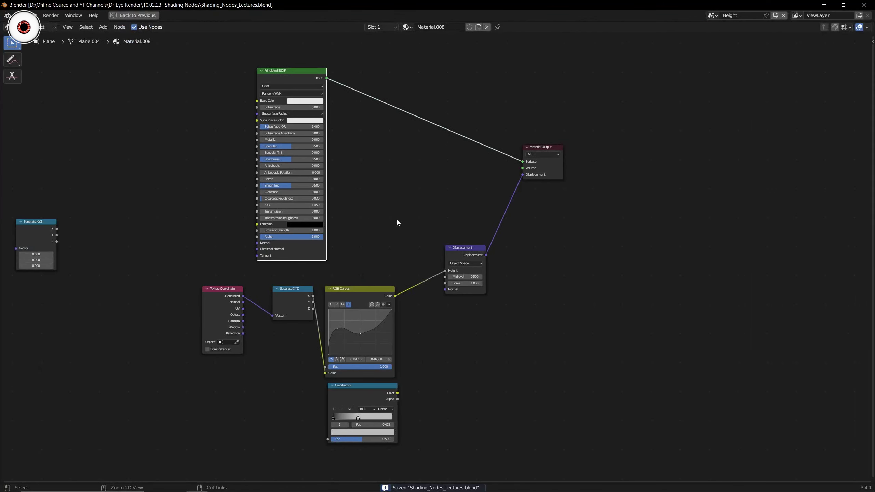
{"action": "key", "text": "ctrl+space"}
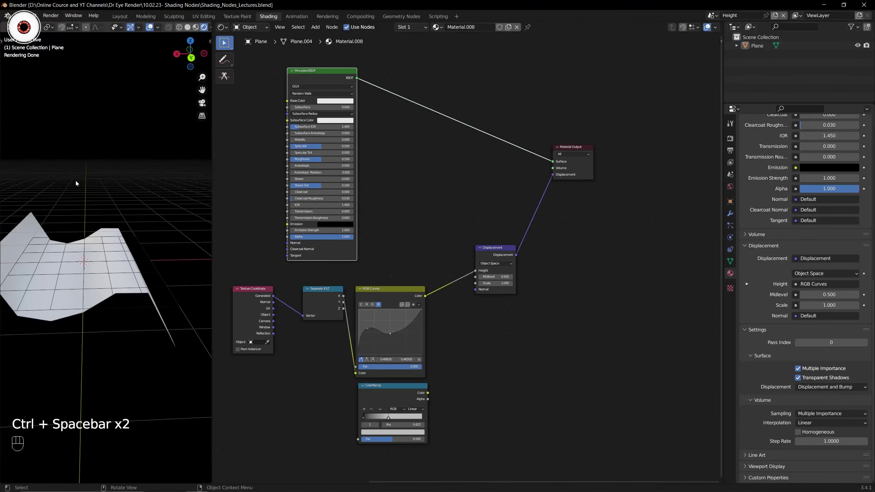
{"action": "key", "text": "ctrl+space"}
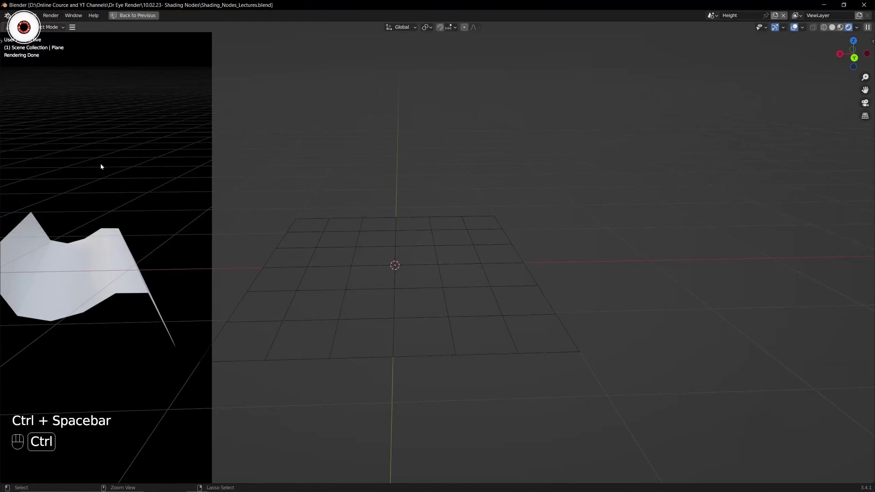
{"action": "key", "text": "ctrl+space"}
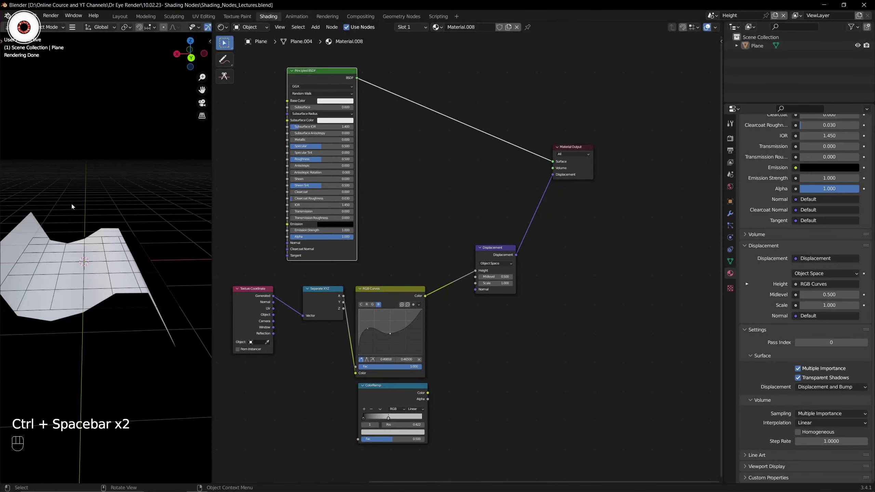
{"action": "key", "text": "ctrl+space"}
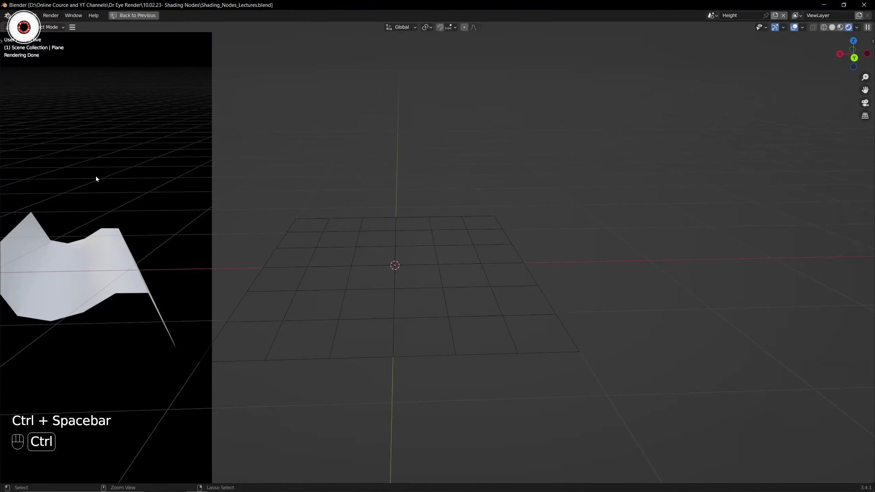
{"action": "key", "text": "ctrl+space"}
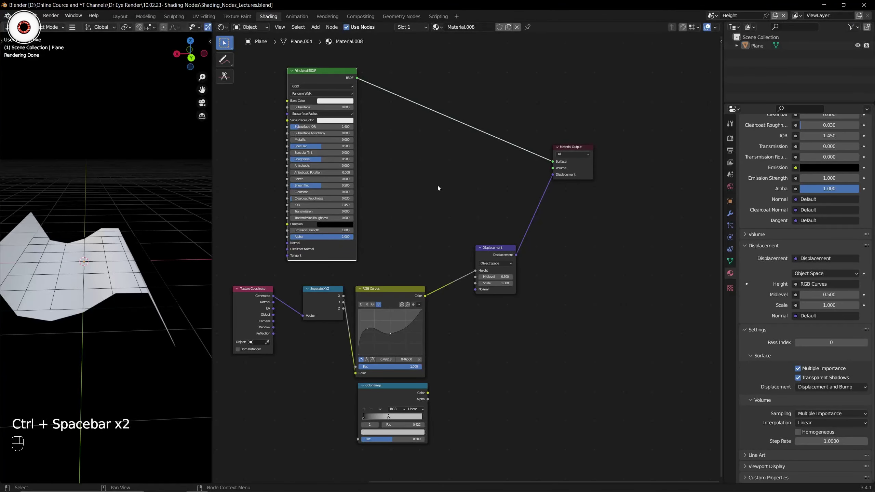
{"action": "key", "text": "ctrl+space"}
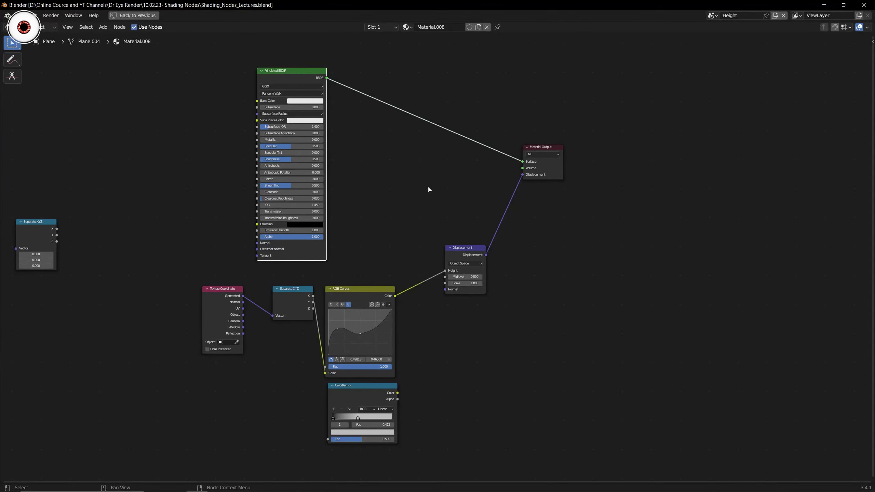
{"action": "scroll", "coordinate": [429, 187], "scroll_direction": "down", "scroll_amount": 2}
{"action": "scroll", "coordinate": [400, 201], "scroll_direction": "up", "scroll_amount": 2}
{"action": "key", "text": "ctrl+space"}
{"action": "key", "text": "ctrl+s"}
Switch to the Bump scene and examine its Bump and Displacement nodes in the maximized node editor
{"action": "left_click", "coordinate": [711, 15]}
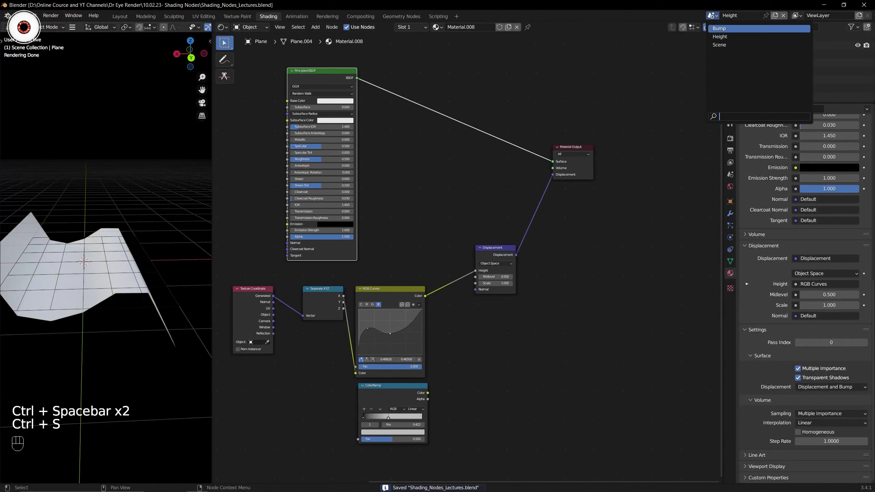
{"action": "left_click", "coordinate": [741, 29]}
{"action": "key", "text": "ctrl+space"}
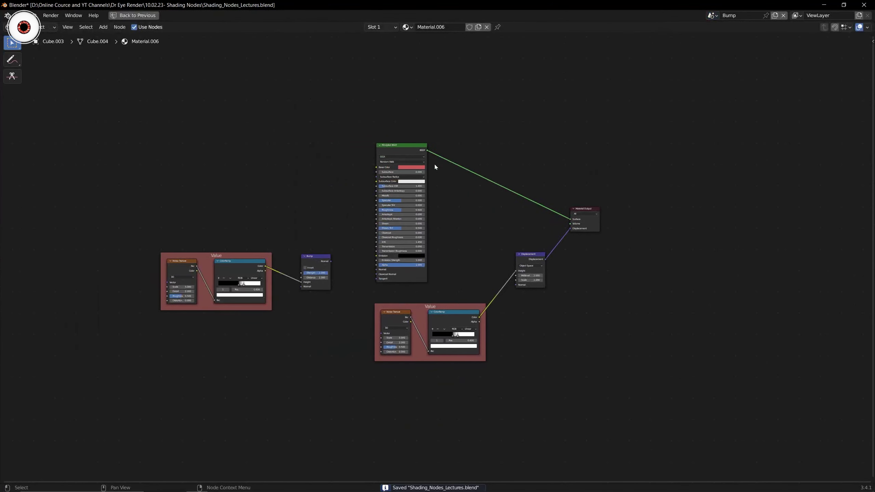
{"action": "scroll", "coordinate": [448, 193], "scroll_direction": "up", "scroll_amount": 2}
{"action": "left_click_drag", "start_coordinate": [256, 210], "coordinate": [302, 309]}
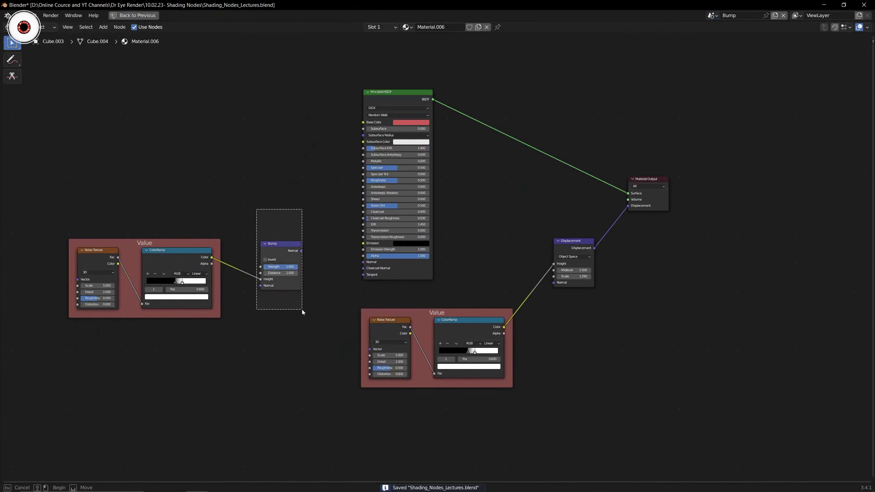
{"action": "left_click", "coordinate": [586, 262]}
{"action": "key", "text": "ctrl+space"}
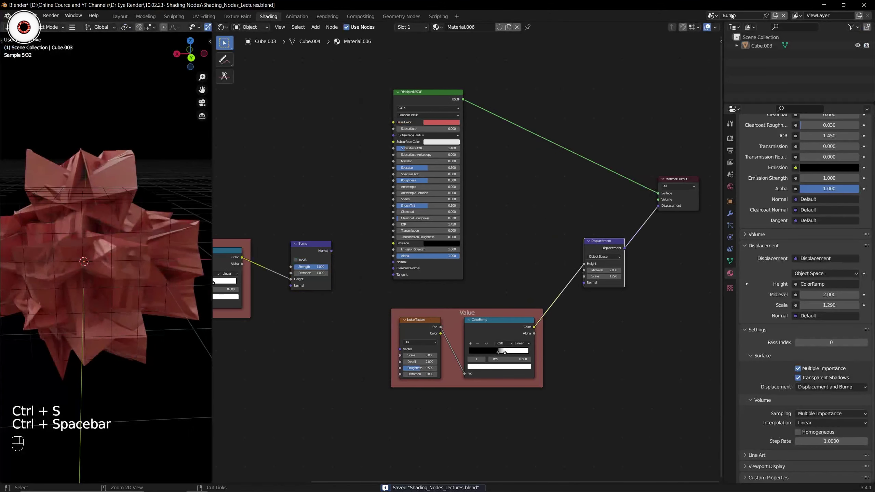
Switch back from the Bump scene to the Height scene
{"action": "left_click", "coordinate": [713, 15]}
{"action": "left_click", "coordinate": [720, 36]}
{"action": "scroll", "coordinate": [499, 187], "scroll_direction": "down", "scroll_amount": 2}
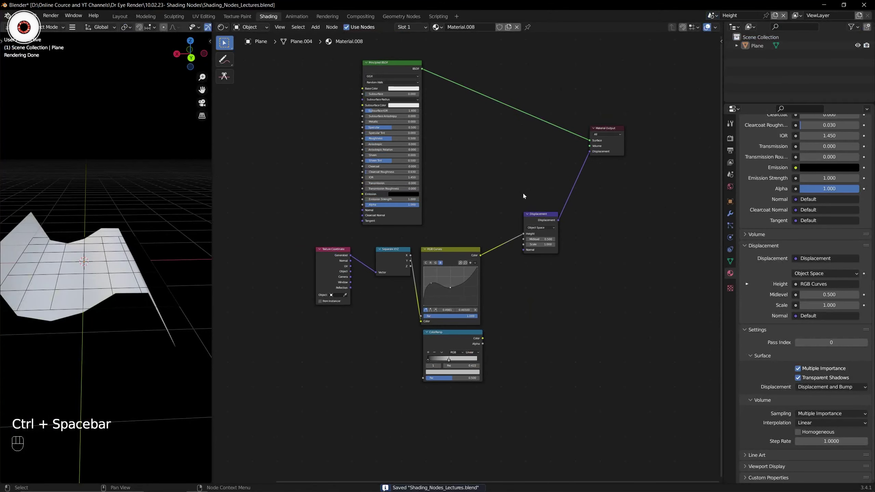
Examine the plane's displacement node tree in the maximized node editor, restore the normal layout, and save the file
{"action": "key", "text": "ctrl+space"}
{"action": "middle_click_drag", "start_coordinate": [495, 193], "coordinate": [437, 247]}
{"action": "scroll", "coordinate": [461, 207], "scroll_direction": "up", "scroll_amount": 4}
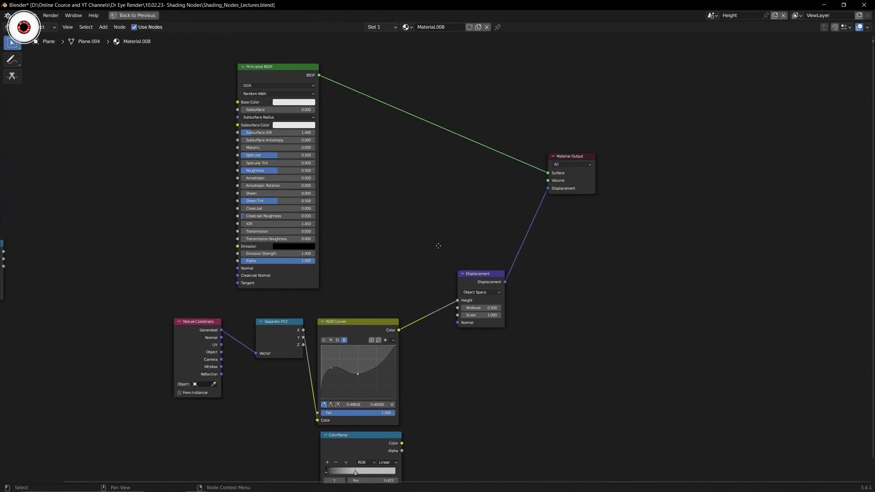
{"action": "scroll", "coordinate": [438, 248], "scroll_direction": "down", "scroll_amount": 4}
{"action": "middle_click_drag", "start_coordinate": [426, 203], "coordinate": [428, 197]}
{"action": "key", "text": "ctrl+space"}
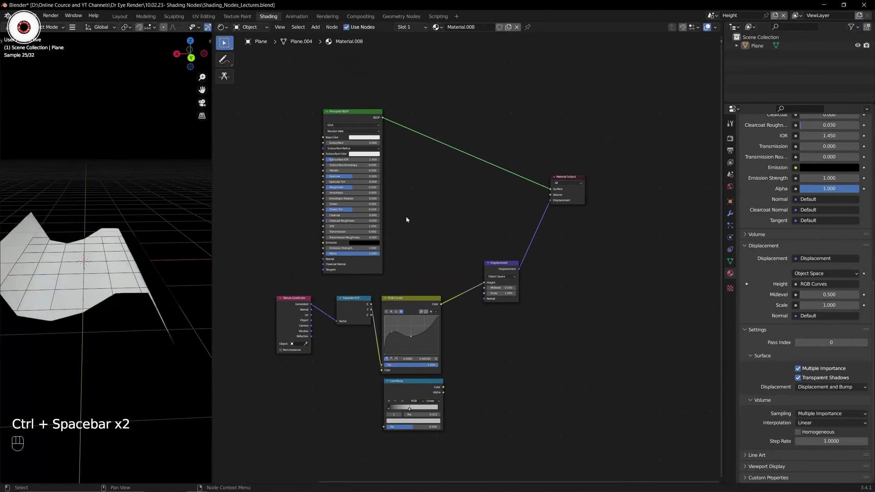
{"action": "key", "text": "ctrl+s"}
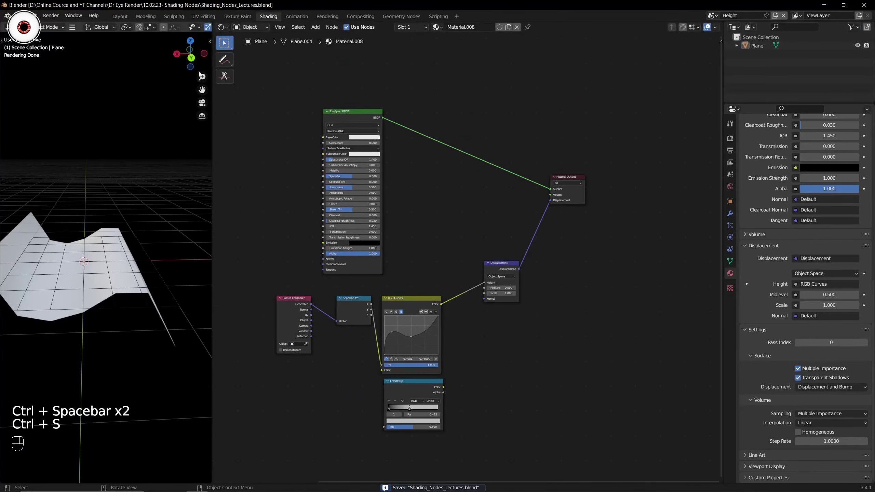
Set the Principled BSDF's base color to red with hue 0.996, saturation 0.916 and value 0.800, and inspect the plane
{"action": "middle_click_drag", "start_coordinate": [350, 125], "coordinate": [408, 186]}
{"action": "scroll", "coordinate": [409, 186], "scroll_direction": "up", "scroll_amount": 6}
{"action": "left_click", "coordinate": [387, 157]}
{"action": "left_click", "coordinate": [409, 84]}
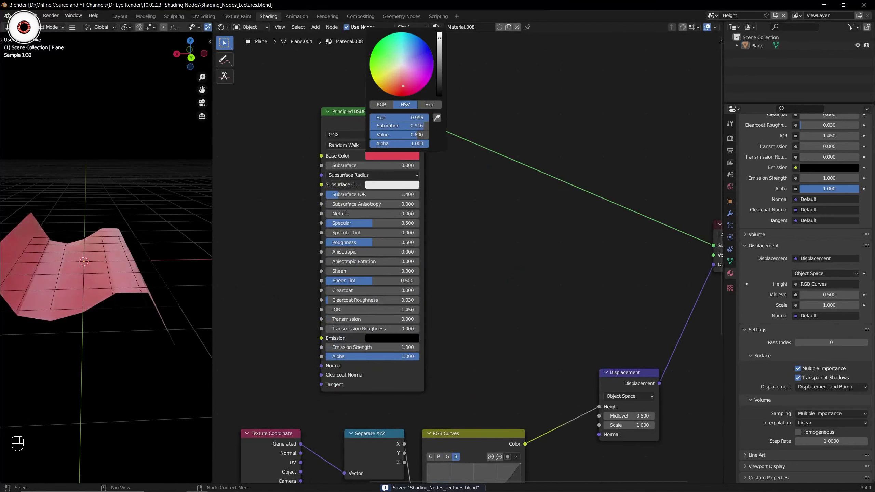
{"action": "middle_click_drag", "start_coordinate": [135, 172], "coordinate": [166, 125]}
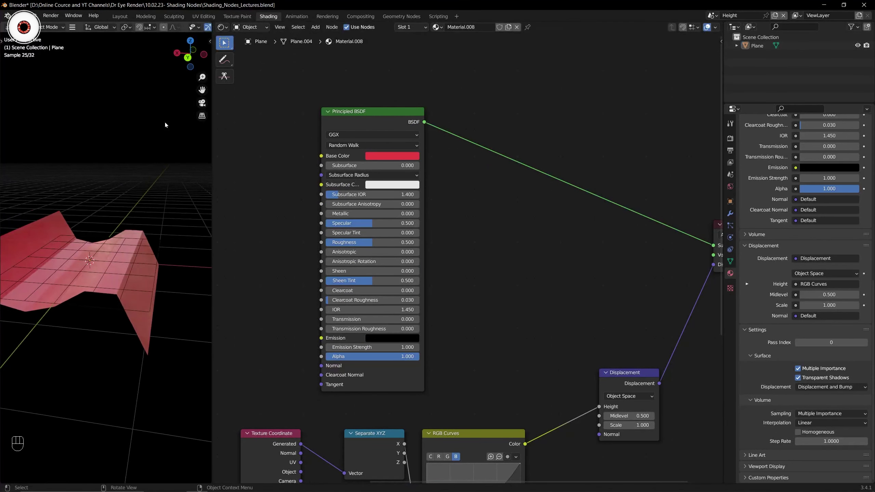
{"action": "scroll", "coordinate": [166, 124], "scroll_direction": "down", "scroll_amount": 4}
{"action": "middle_click_drag", "start_coordinate": [196, 41], "coordinate": [189, 47]}
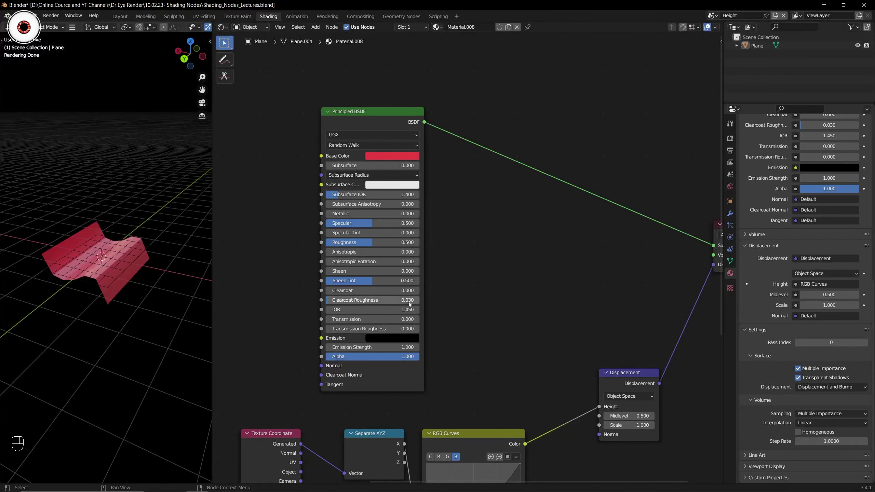
Shift the Separate XYZ node slightly between the Texture Coordinate and RGB Curves nodes
{"action": "middle_click_drag", "start_coordinate": [347, 442], "coordinate": [336, 327]}
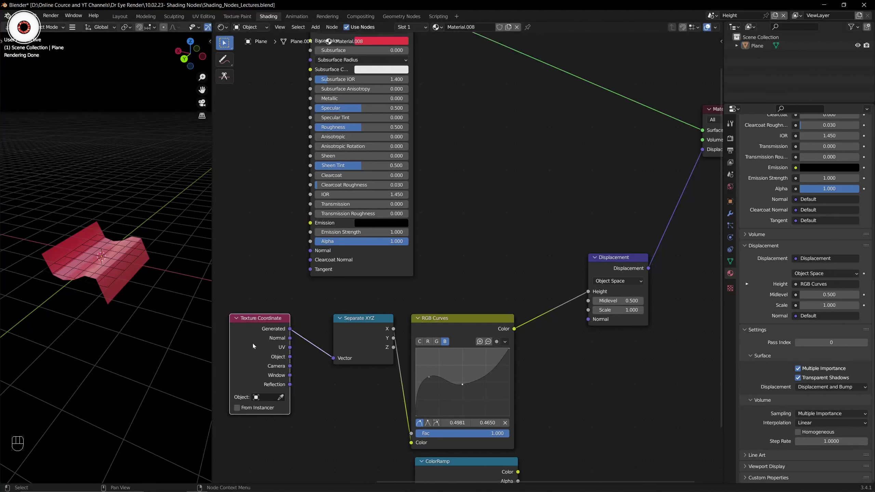
{"action": "middle_click_drag", "start_coordinate": [356, 338], "coordinate": [406, 324]}
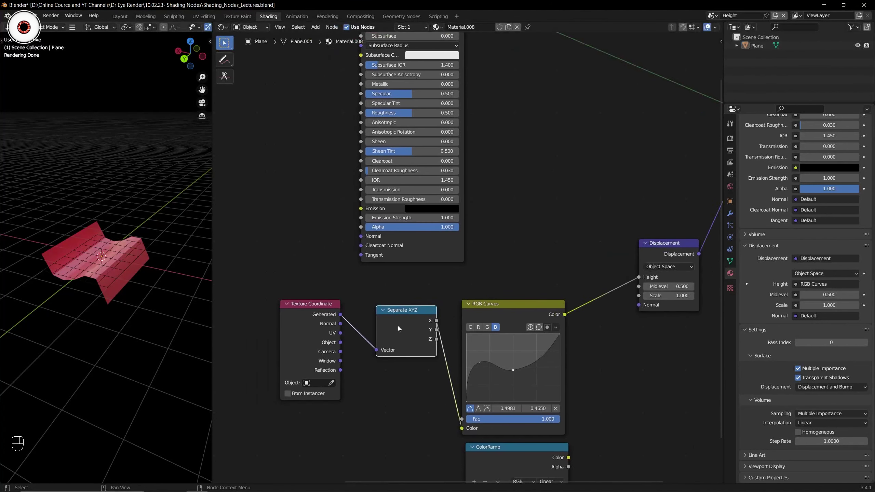
{"action": "middle_click_drag", "start_coordinate": [396, 285], "coordinate": [384, 334]}
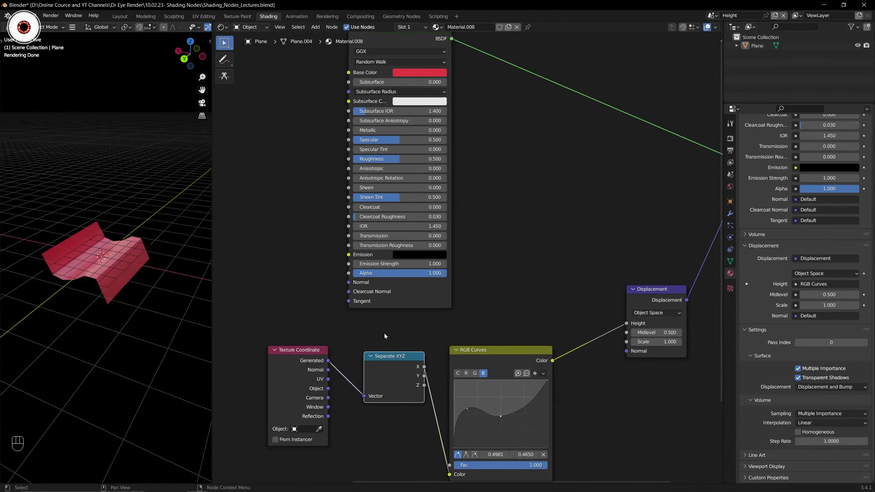